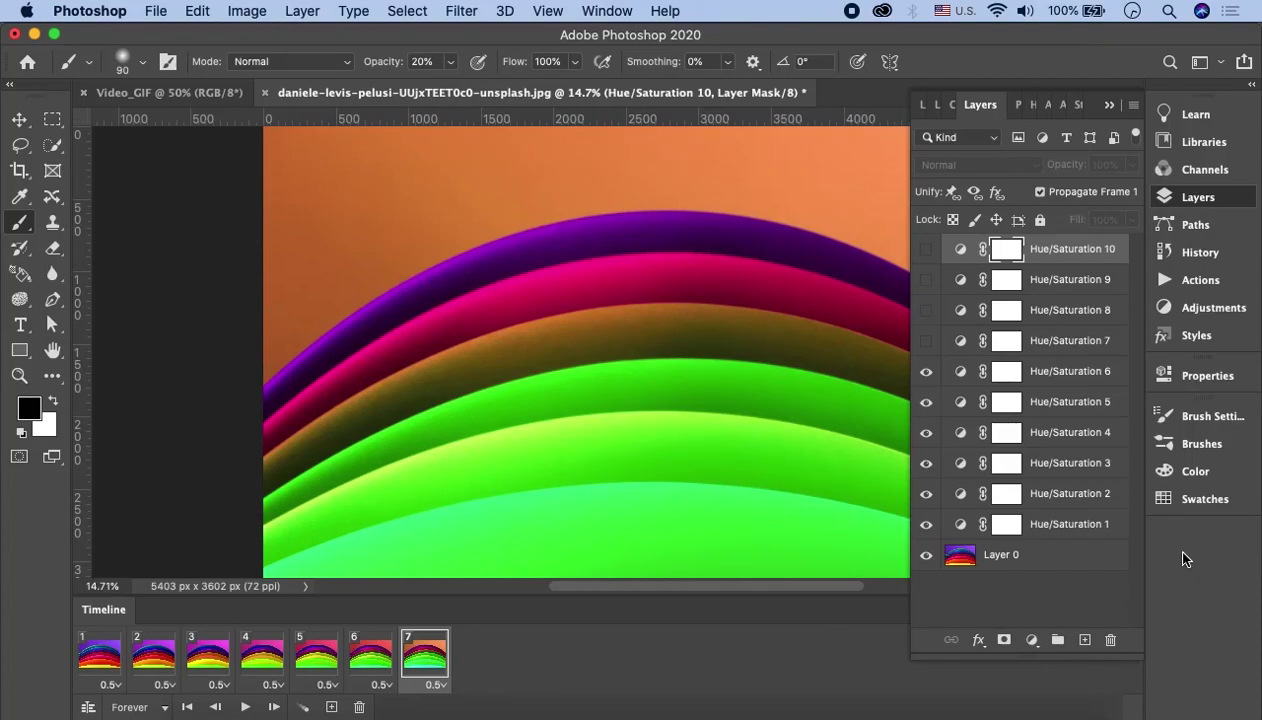
- Close the rainbow and Video_GIF documents without saving, returning Photoshop to its Home screen
{"action": "left_click", "coordinate": [1109, 106]}
{"action": "left_click", "coordinate": [265, 92]}
{"action": "left_click", "coordinate": [535, 287]}
{"action": "left_click", "coordinate": [86, 92]}
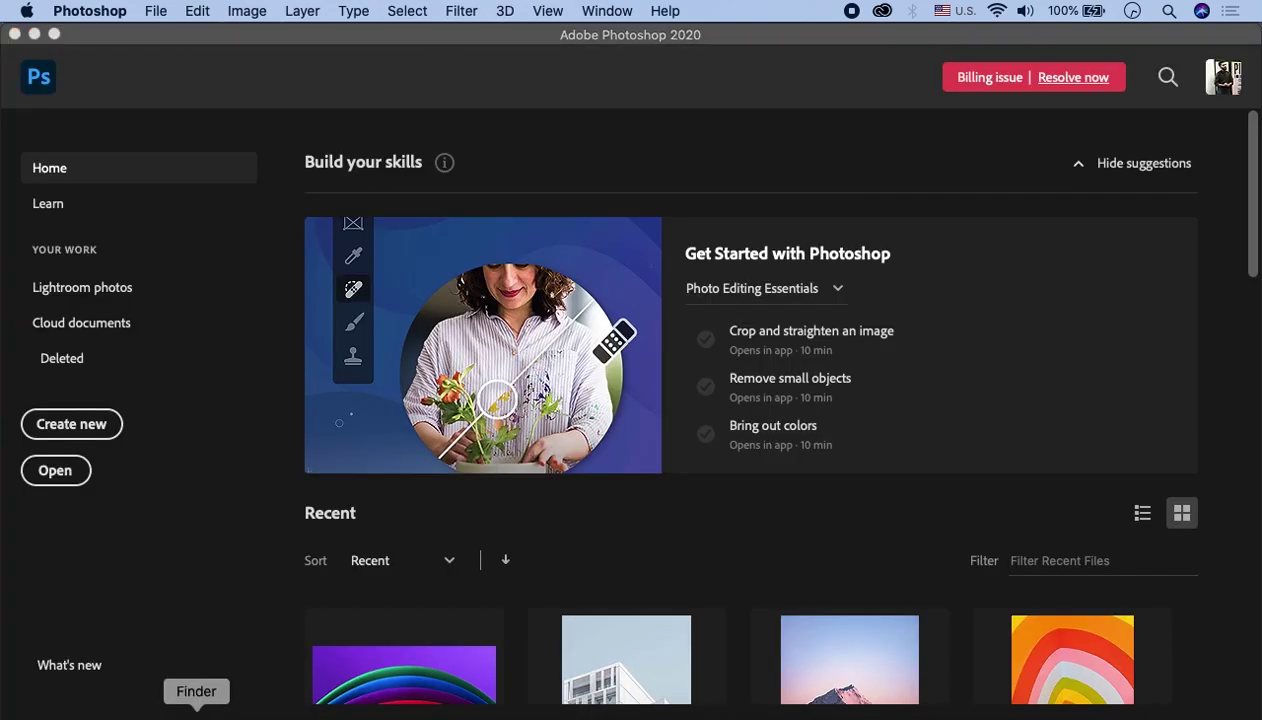
{"action": "left_click", "coordinate": [191, 705]}
- Drag joel-filipe-RFDP7_80v5A-unsplash.jpg from the Finder Desktop into Photoshop to open it
{"action": "left_click", "coordinate": [253, 402]}
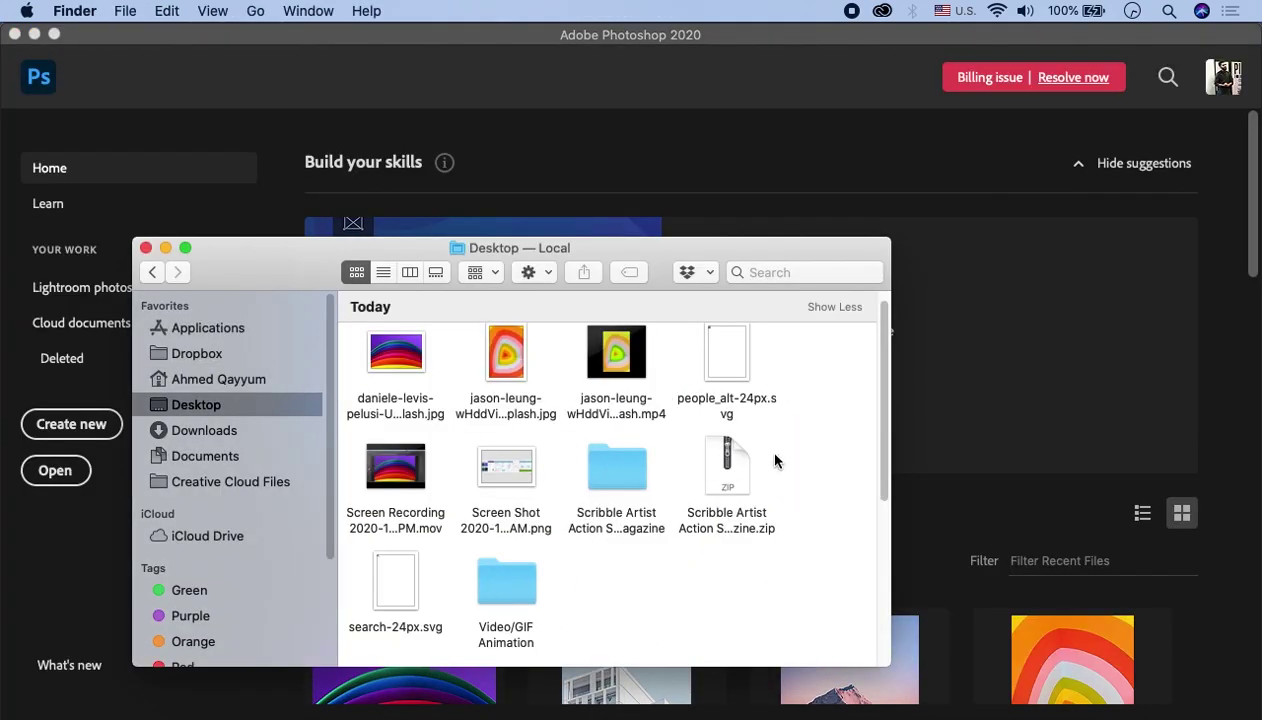
{"action": "scroll", "coordinate": [776, 460], "scroll_direction": "down", "scroll_amount": 5}
{"action": "scroll", "coordinate": [777, 459], "scroll_direction": "down", "scroll_amount": 2}
{"action": "scroll", "coordinate": [790, 455], "scroll_direction": "down", "scroll_amount": 2}
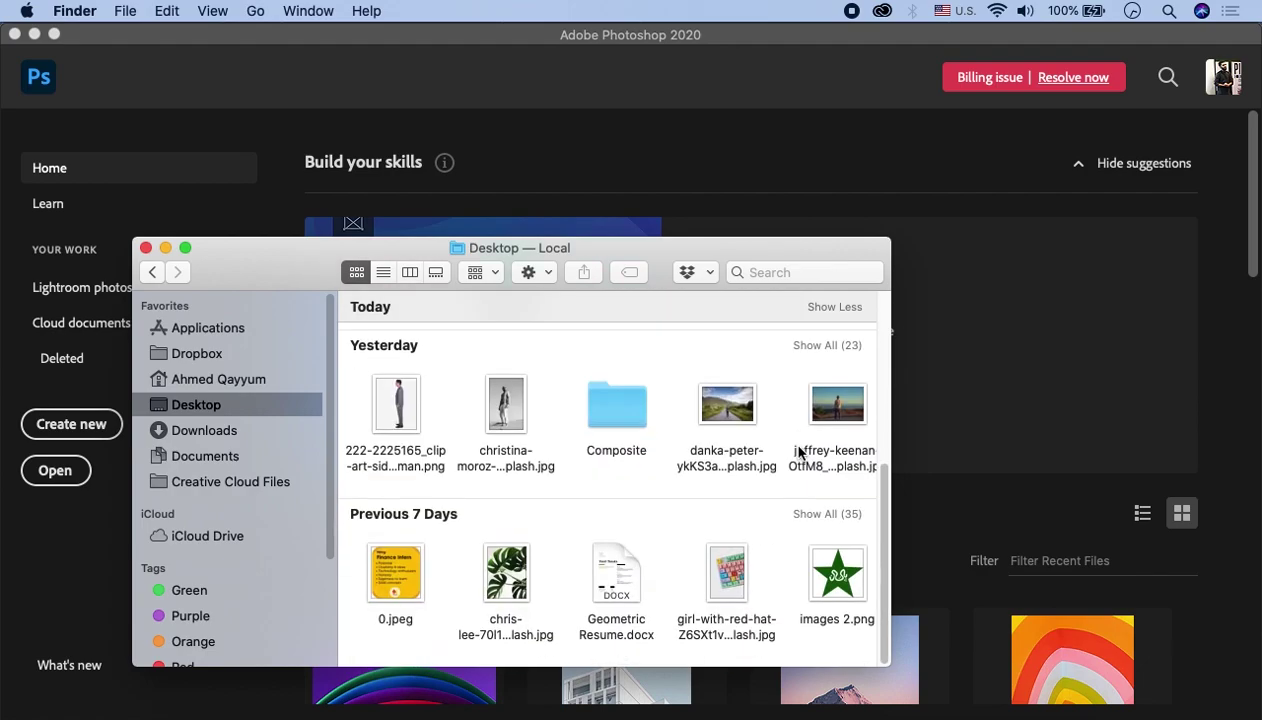
{"action": "left_click", "coordinate": [830, 514]}
{"action": "scroll", "coordinate": [842, 513], "scroll_direction": "down", "scroll_amount": 3}
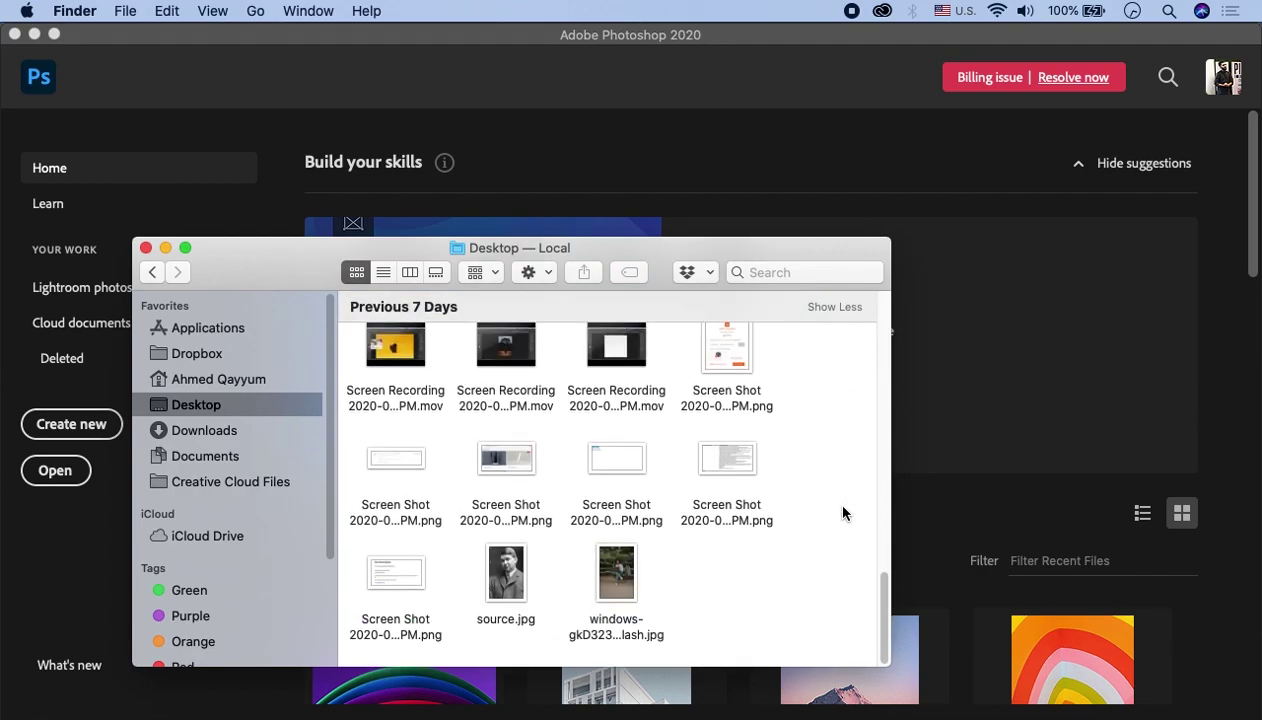
{"action": "scroll", "coordinate": [842, 513], "scroll_direction": "up", "scroll_amount": 2}
{"action": "scroll", "coordinate": [842, 513], "scroll_direction": "up", "scroll_amount": 3}
{"action": "scroll", "coordinate": [842, 513], "scroll_direction": "up", "scroll_amount": 5}
{"action": "scroll", "coordinate": [842, 513], "scroll_direction": "up", "scroll_amount": 2}
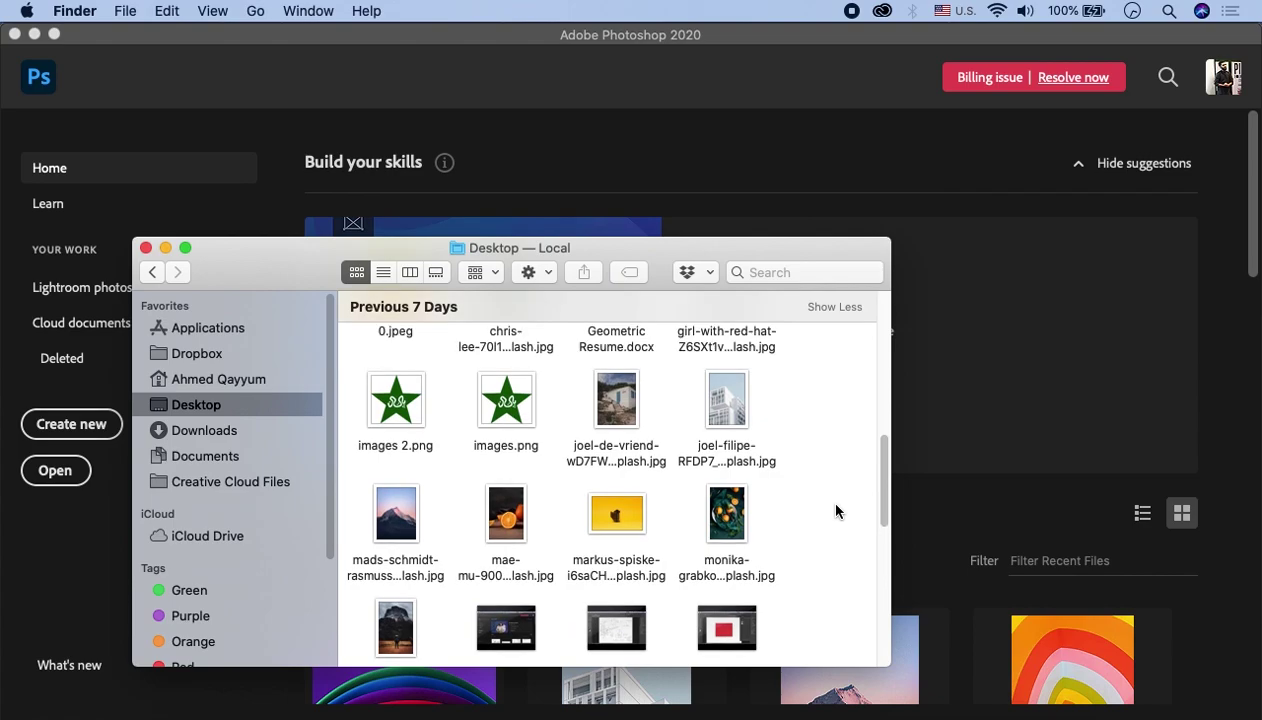
{"action": "left_click_drag", "start_coordinate": [709, 467], "coordinate": [1087, 370]}
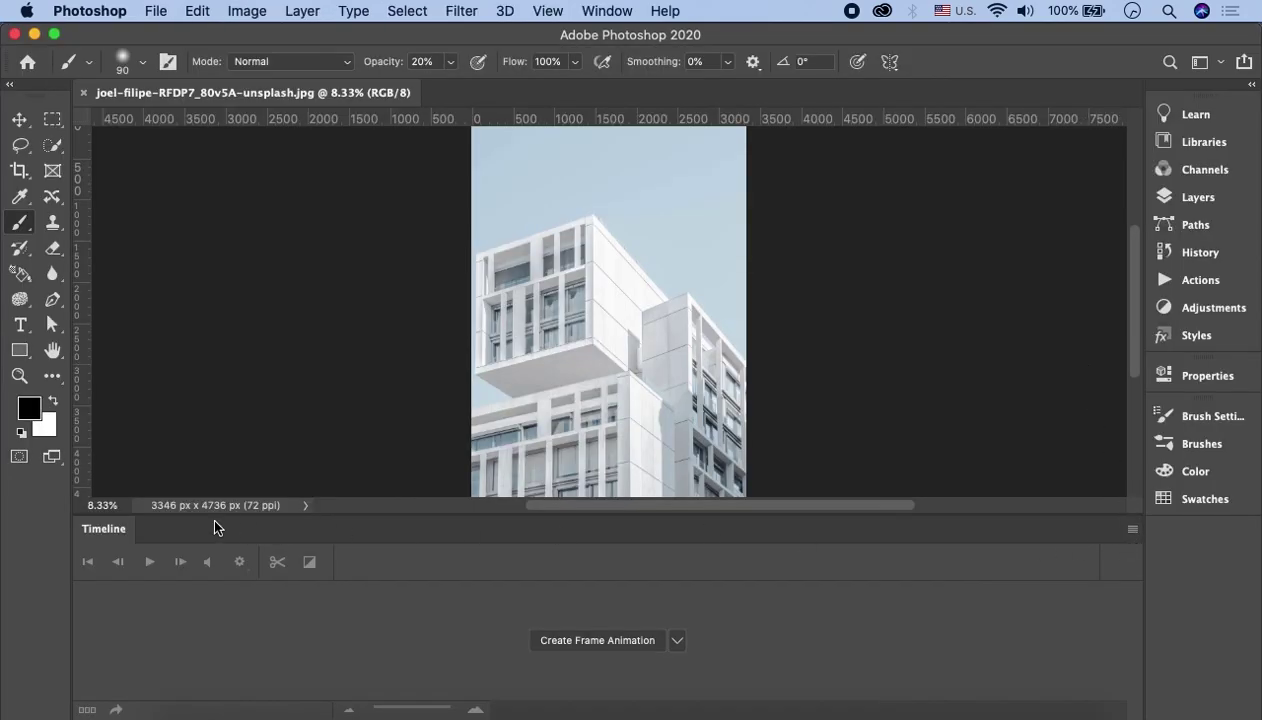
- Close the Timeline panel and show the new fill or adjustment layer menu
{"action": "left_click", "coordinate": [1137, 530]}
{"action": "left_click", "coordinate": [974, 680]}
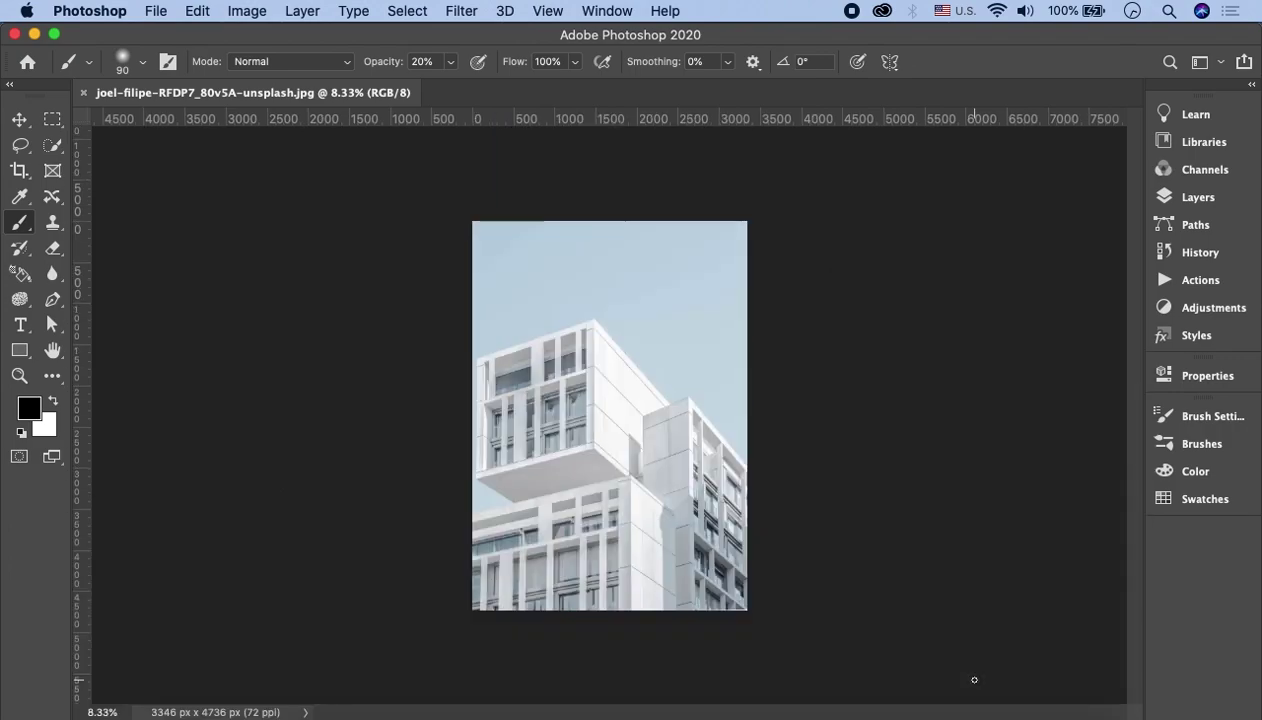
{"action": "scroll", "coordinate": [770, 332], "scroll_direction": "up", "scroll_amount": 2}
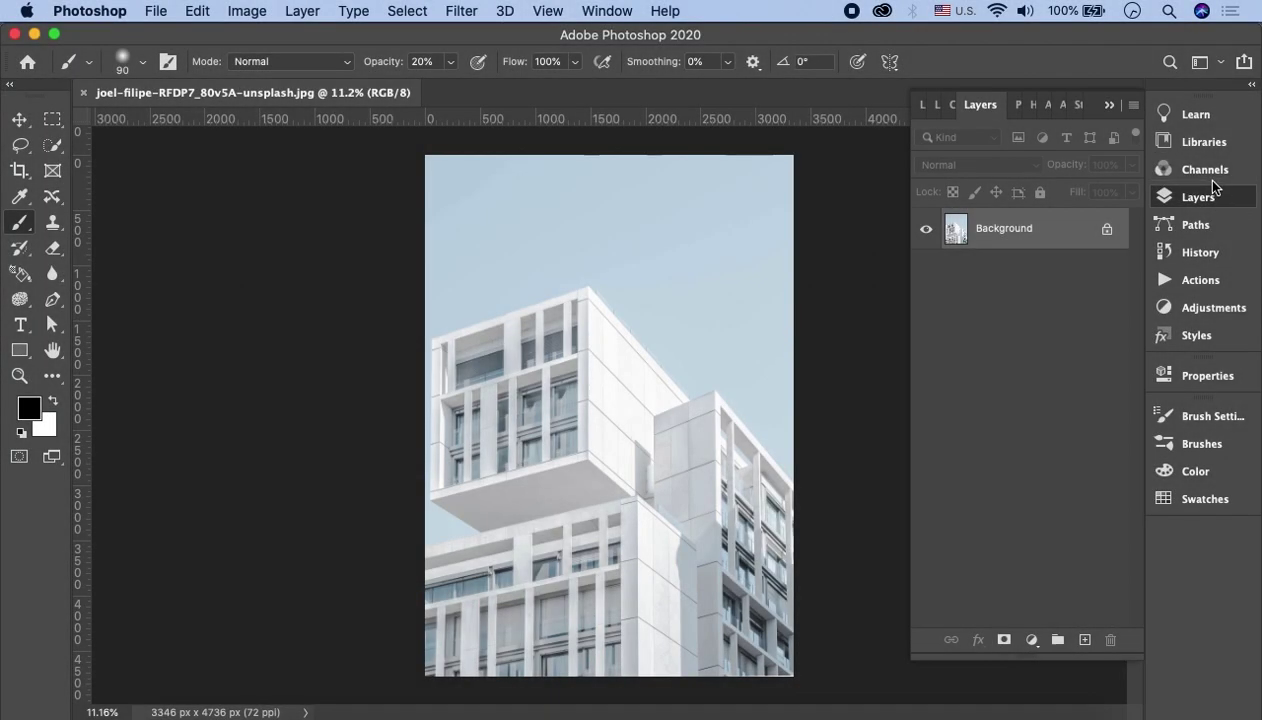
{"action": "left_click", "coordinate": [1033, 640]}
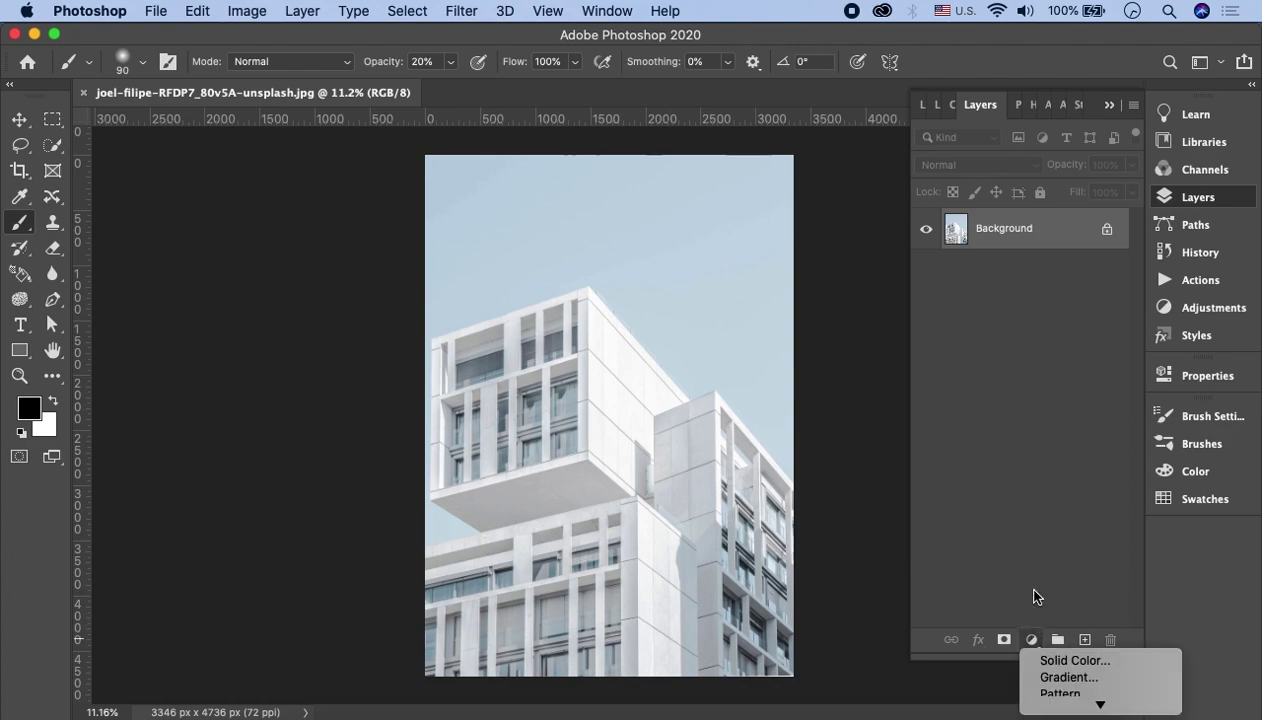
{"action": "mouse_move", "coordinate": [1100, 703]}
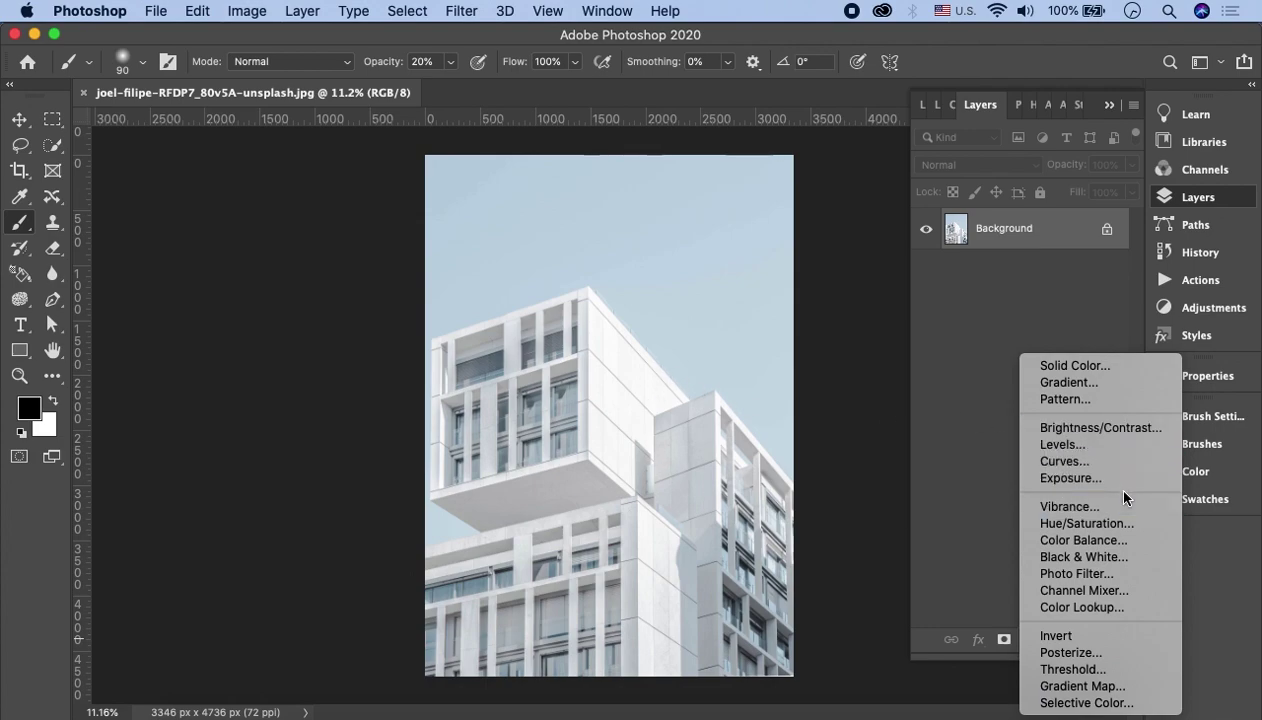
- Add a Color Balance layer with midtones at -33 cyan, +40 green and -26 yellow
{"action": "left_click", "coordinate": [1095, 545]}
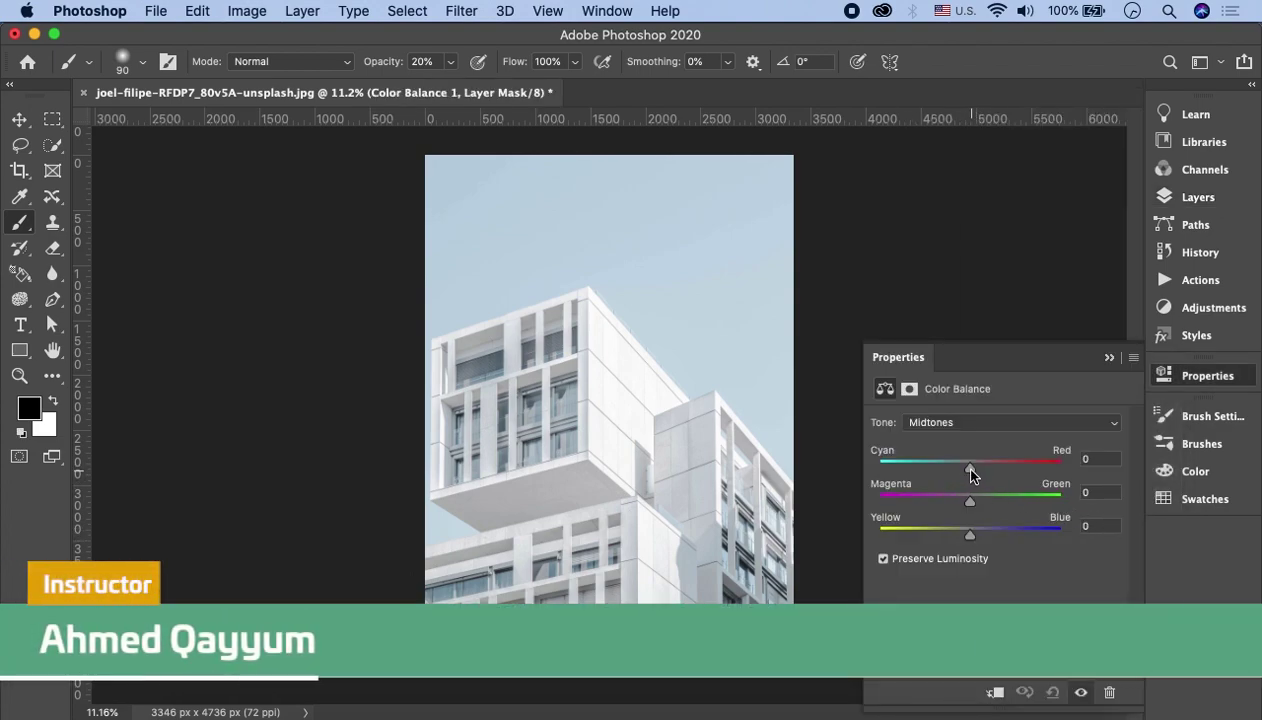
{"action": "left_click_drag", "start_coordinate": [970, 468], "coordinate": [939, 475]}
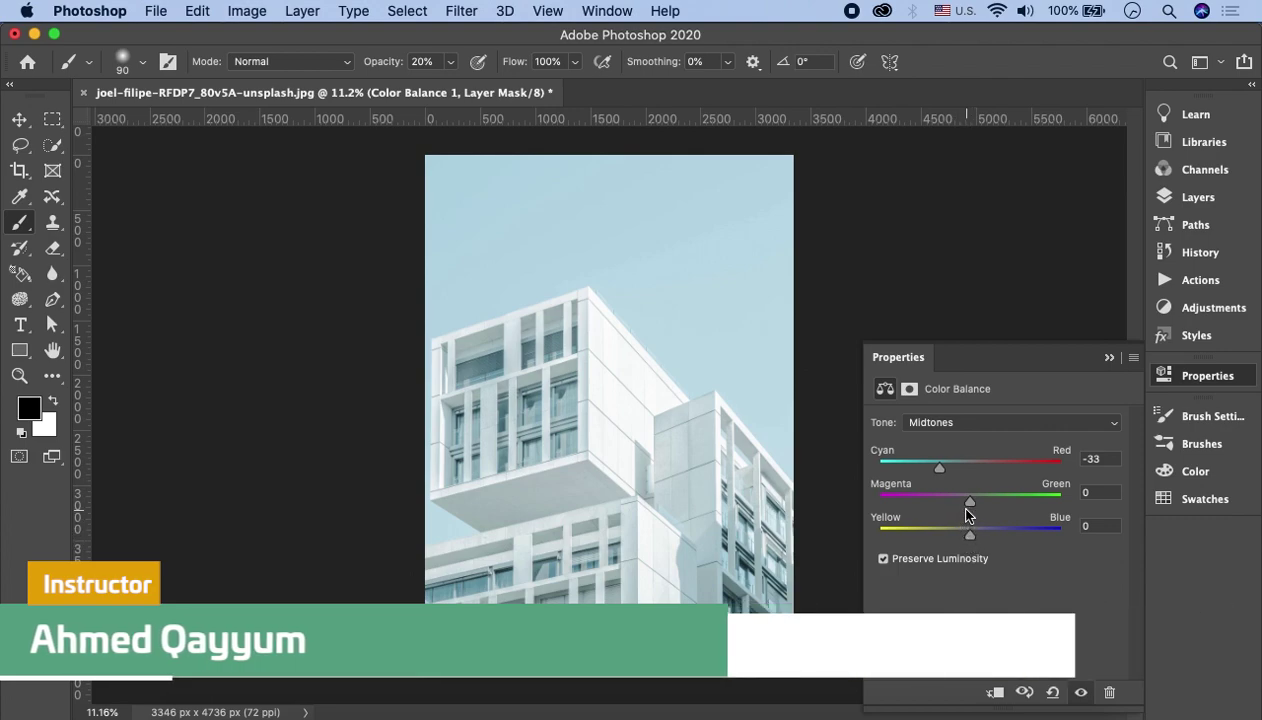
{"action": "left_click_drag", "start_coordinate": [969, 505], "coordinate": [1006, 504]}
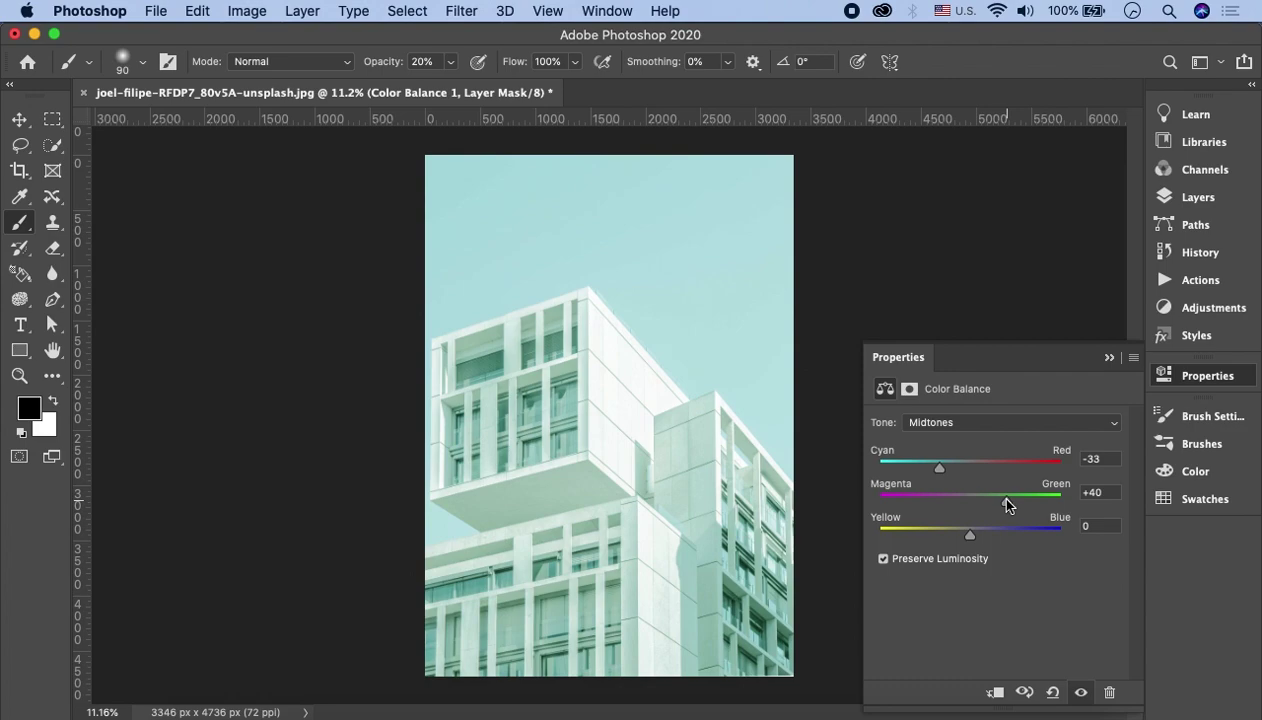
{"action": "left_click_drag", "start_coordinate": [969, 535], "coordinate": [951, 539]}
{"action": "left_click", "coordinate": [1109, 358]}
{"action": "left_click", "coordinate": [1212, 197]}
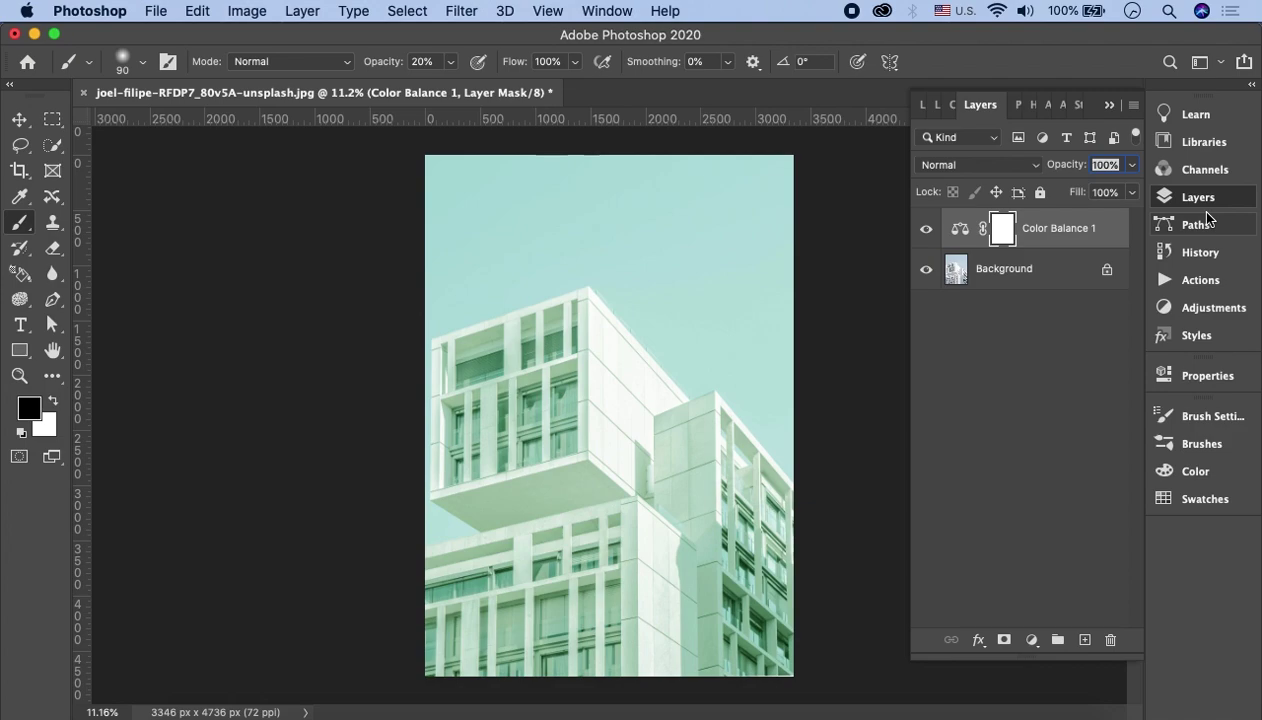
{"action": "left_click", "coordinate": [1031, 640]}
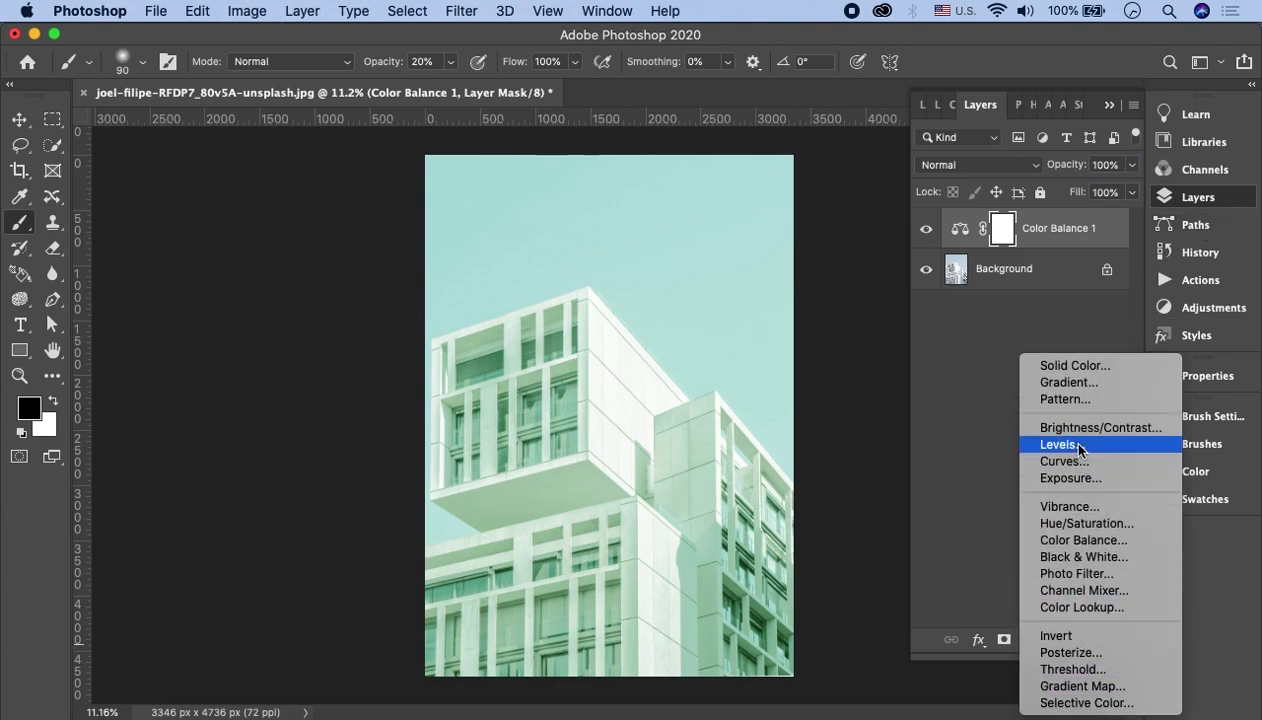
- Add a Levels adjustment layer with output levels narrowed to 38 and 224
{"action": "left_click", "coordinate": [1079, 451]}
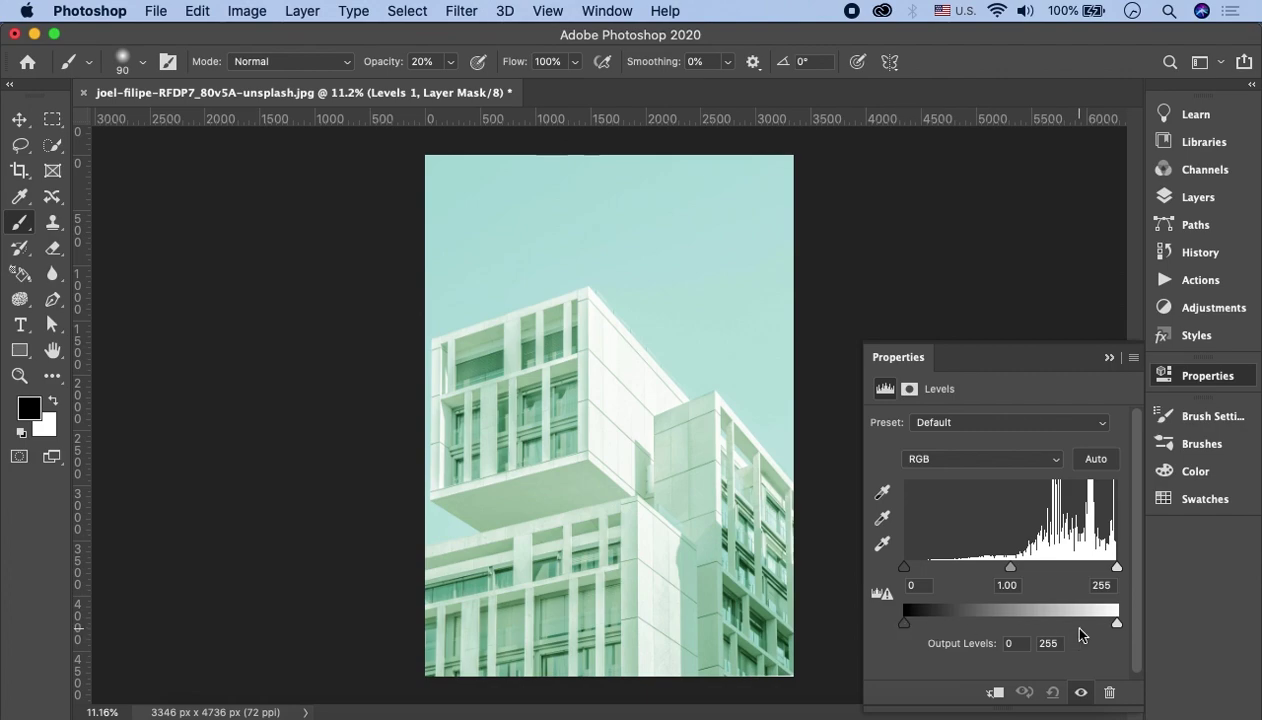
{"action": "left_click_drag", "start_coordinate": [904, 623], "coordinate": [945, 623]}
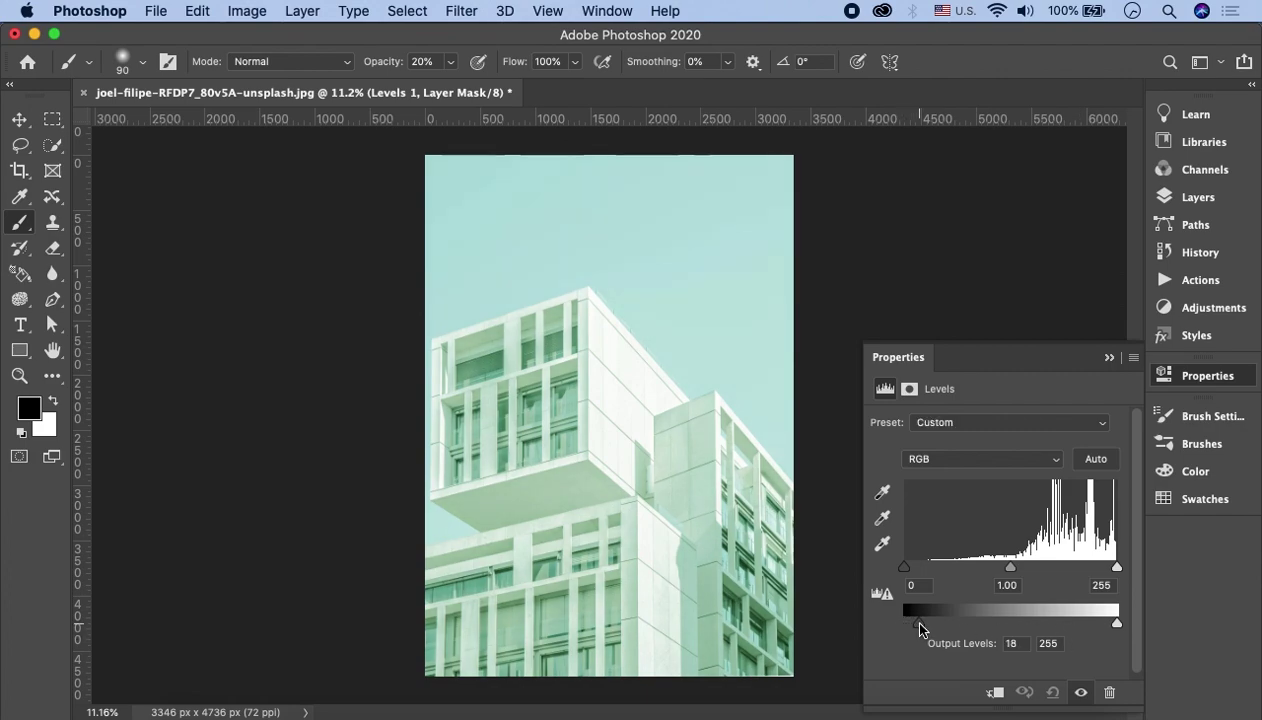
{"action": "left_click_drag", "start_coordinate": [945, 623], "coordinate": [904, 623]}
{"action": "left_click_drag", "start_coordinate": [1119, 626], "coordinate": [1093, 627]}
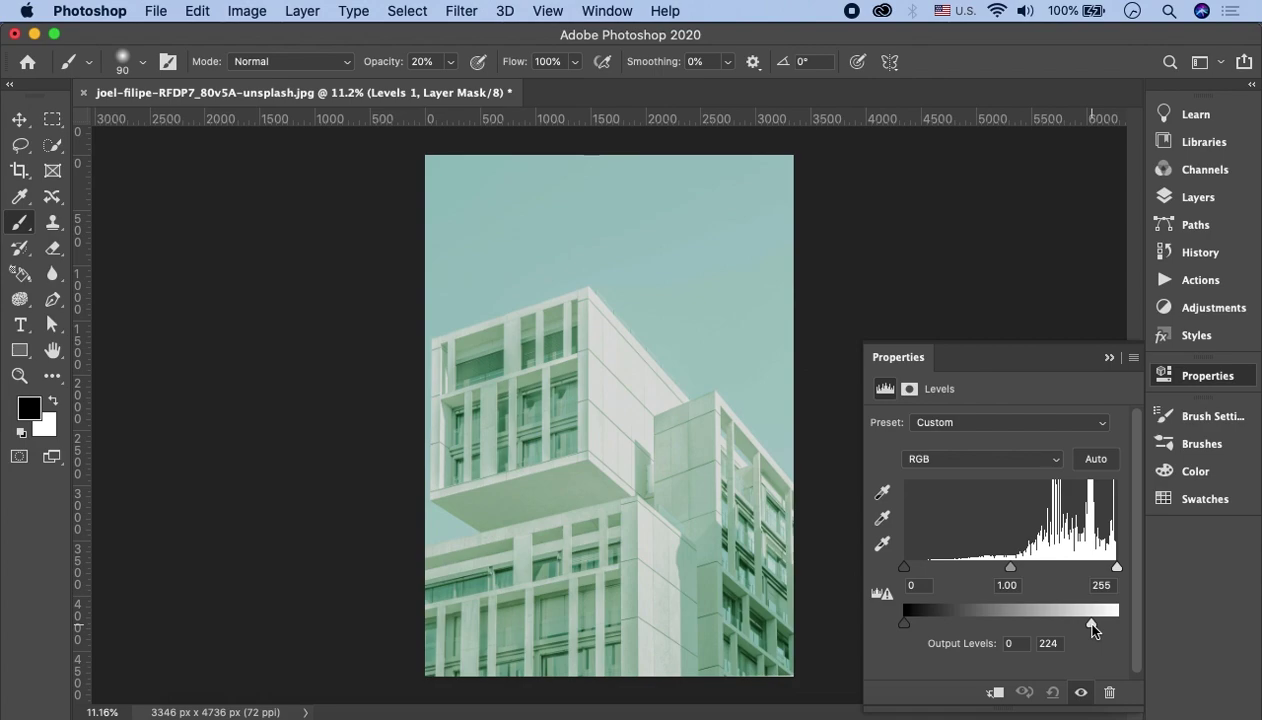
{"action": "left_click_drag", "start_coordinate": [906, 628], "coordinate": [936, 627]}
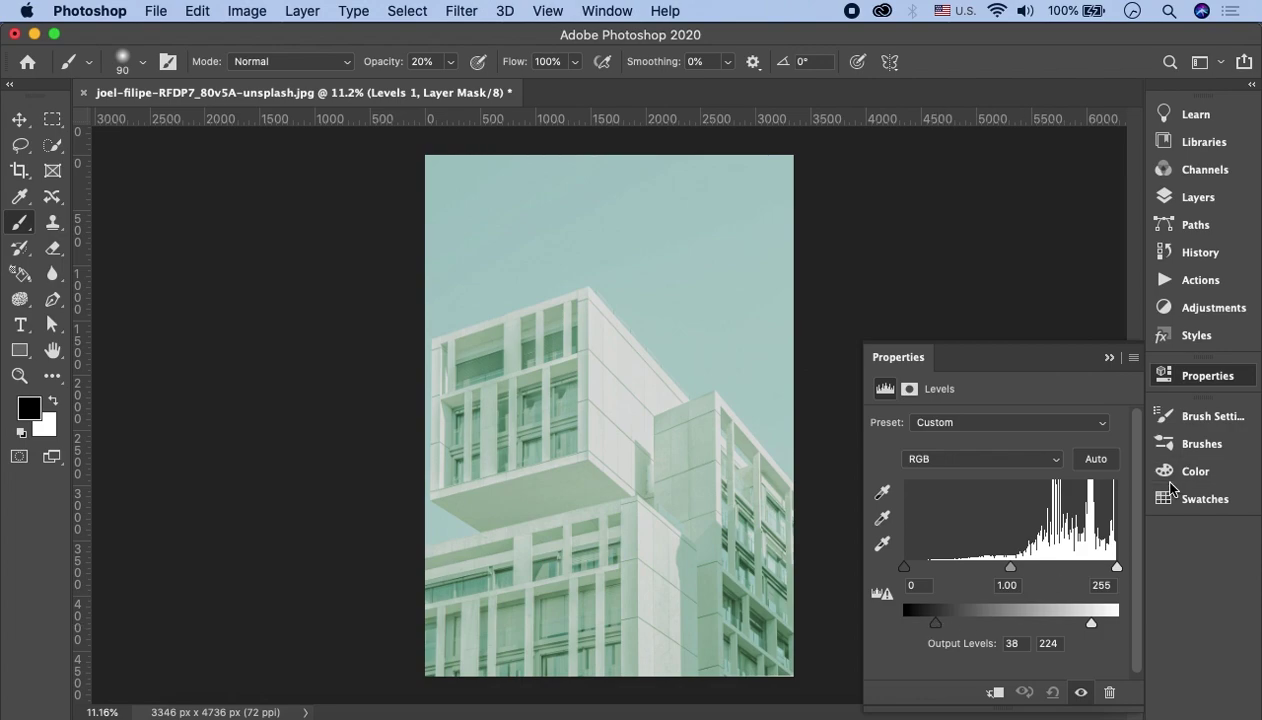
{"action": "left_click", "coordinate": [1109, 357]}
{"action": "left_click", "coordinate": [1193, 196]}
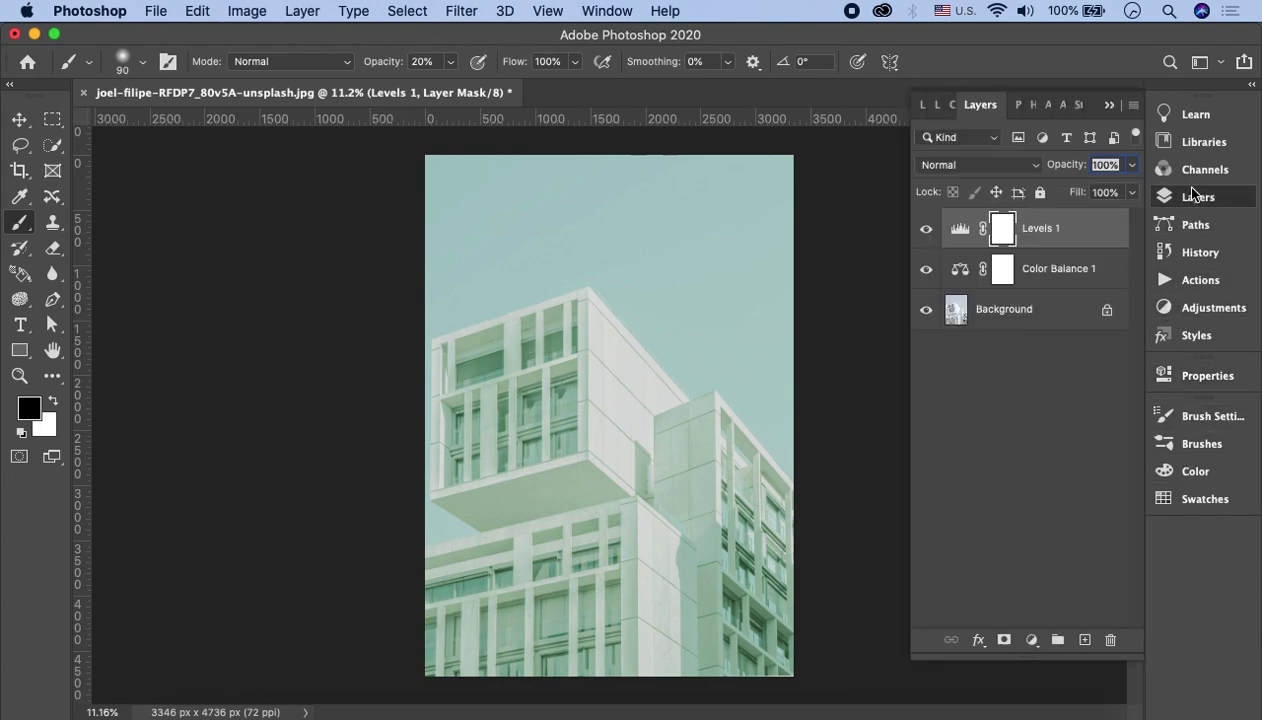
{"action": "left_click", "coordinate": [1032, 640]}
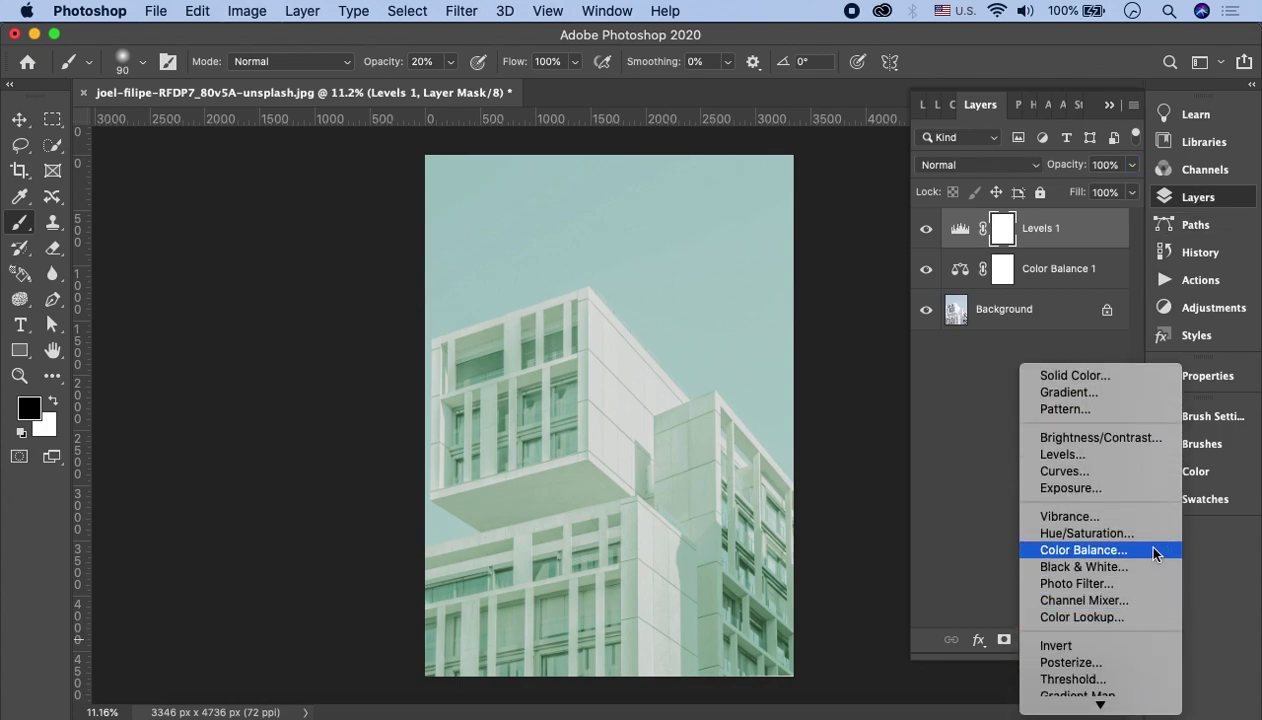
- Add a Vibrance adjustment layer with vibrance -68 and saturation +50
{"action": "left_click", "coordinate": [1080, 516]}
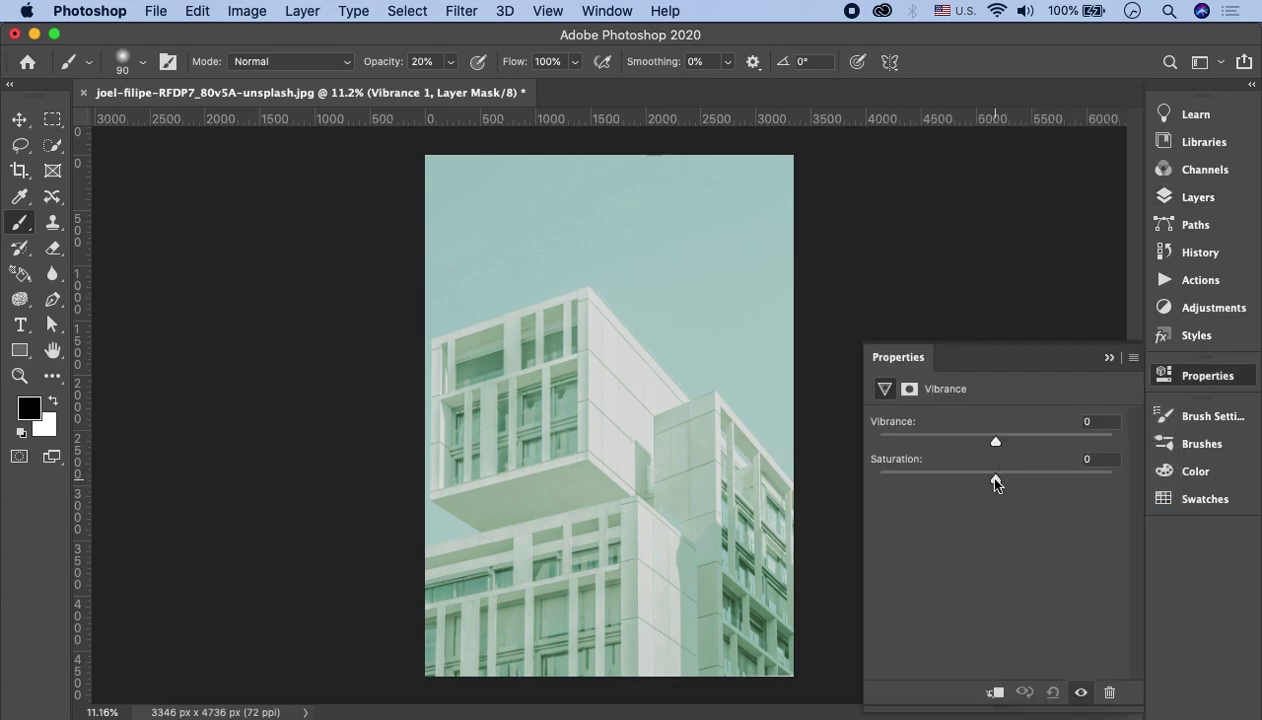
{"action": "left_click_drag", "start_coordinate": [996, 483], "coordinate": [1055, 485]}
{"action": "mouse_move", "coordinate": [999, 443]}
{"action": "left_mouse_down"}
{"action": "mouse_move", "coordinate": [901, 443]}
{"action": "mouse_move", "coordinate": [917, 445]}
{"action": "left_mouse_up"}
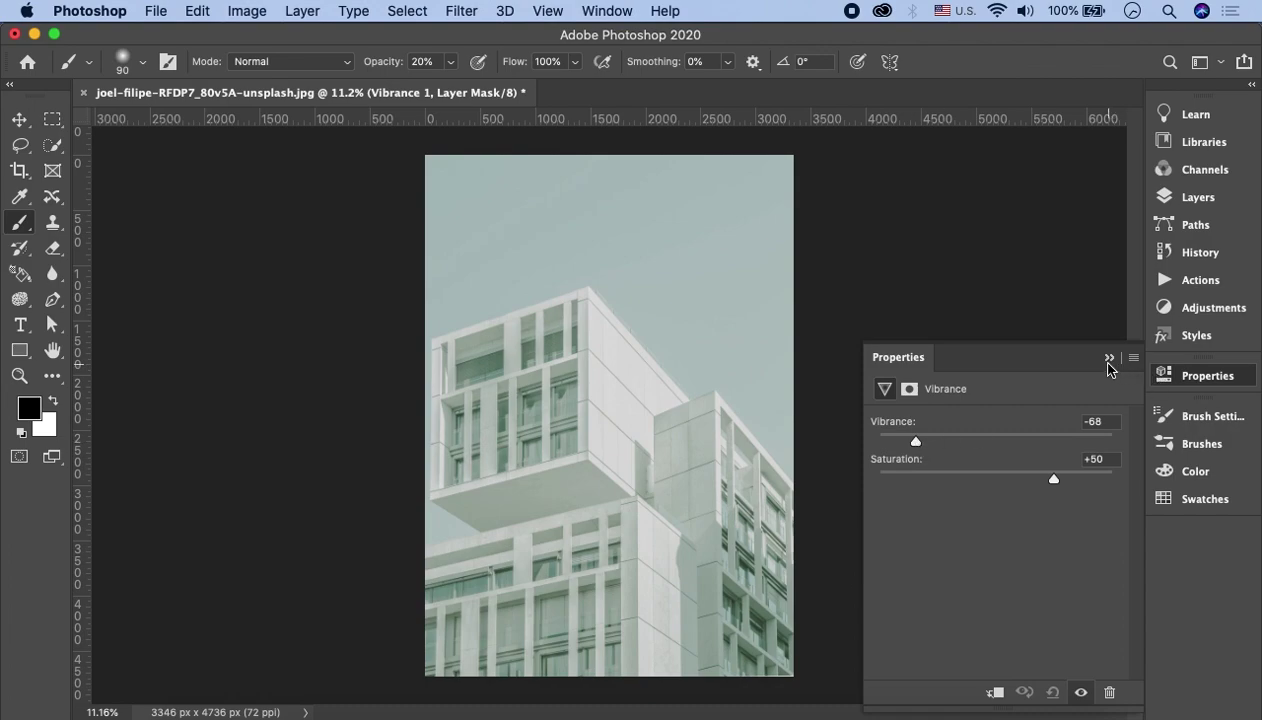
{"action": "left_click", "coordinate": [1108, 357]}
{"action": "left_click", "coordinate": [1199, 198]}
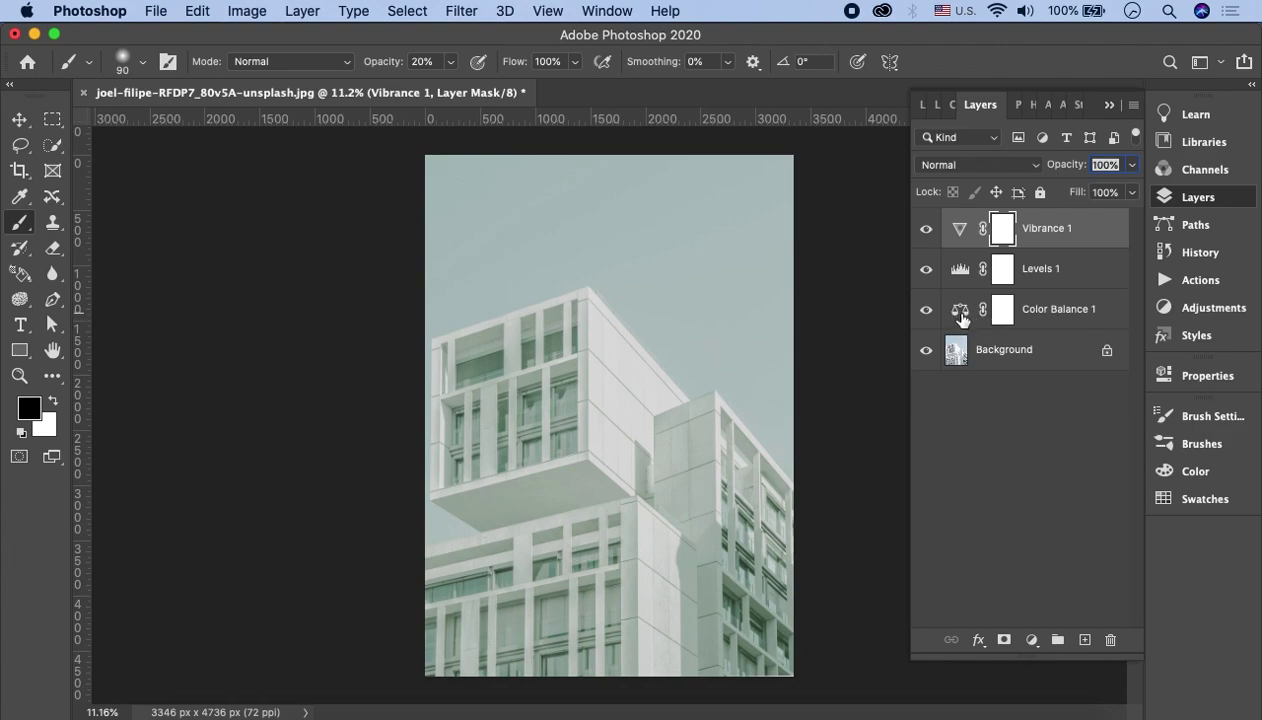
- Review the Color Balance 1 settings, then bring up the adjustment layer choices again
{"action": "double_click", "coordinate": [960, 312]}
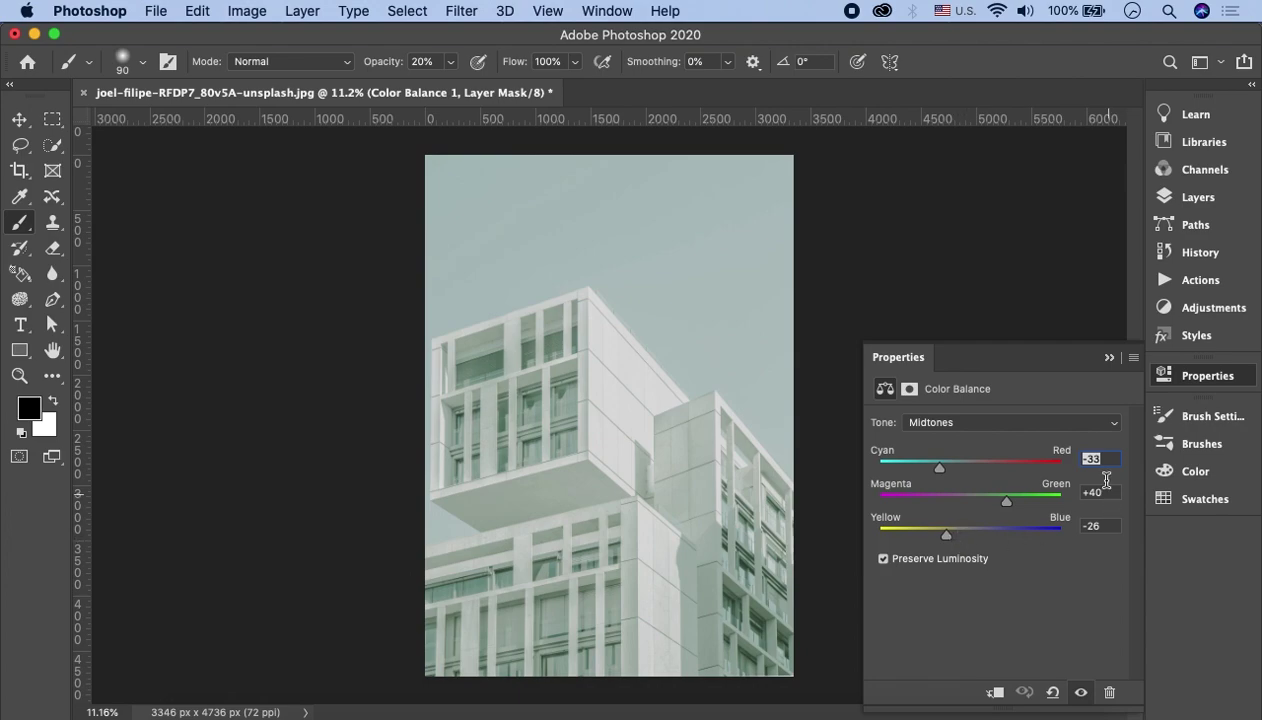
{"action": "left_click", "coordinate": [1109, 357]}
{"action": "left_click", "coordinate": [1198, 197]}
{"action": "left_click", "coordinate": [1032, 640]}
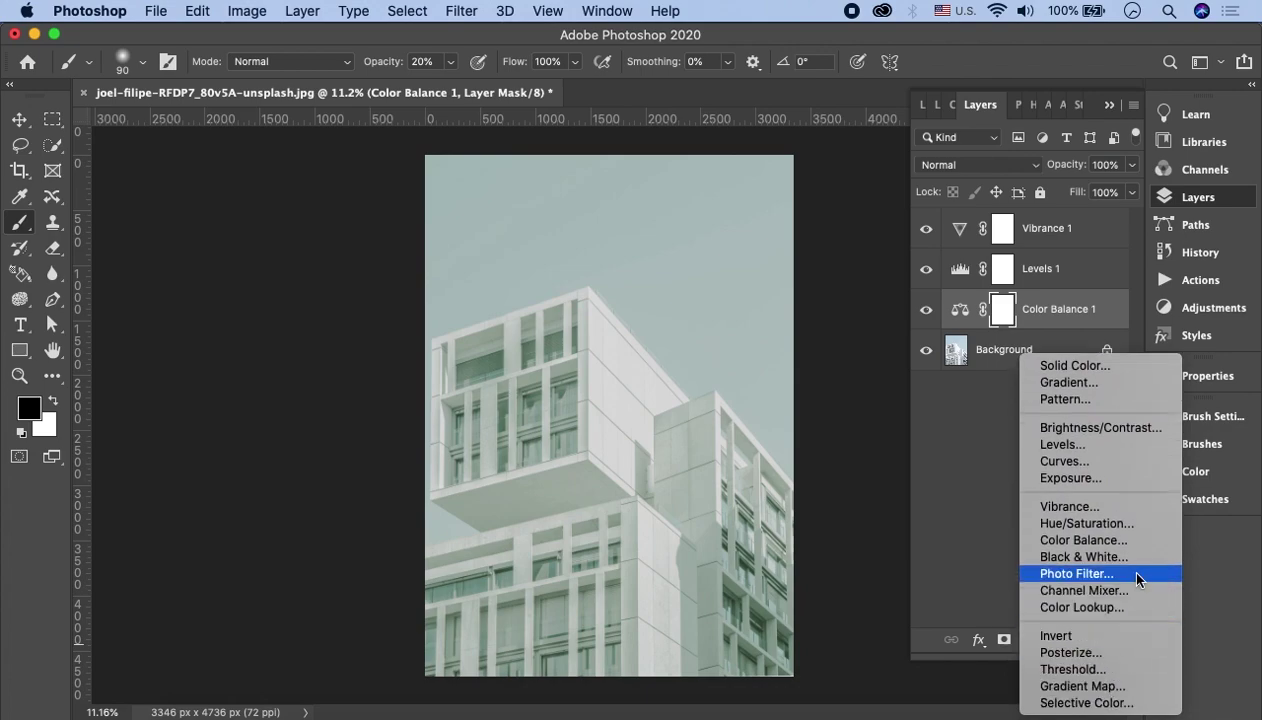
- Add a Hue/Saturation adjustment layer with the hue shifted toward an olive tint
{"action": "left_click", "coordinate": [1113, 530]}
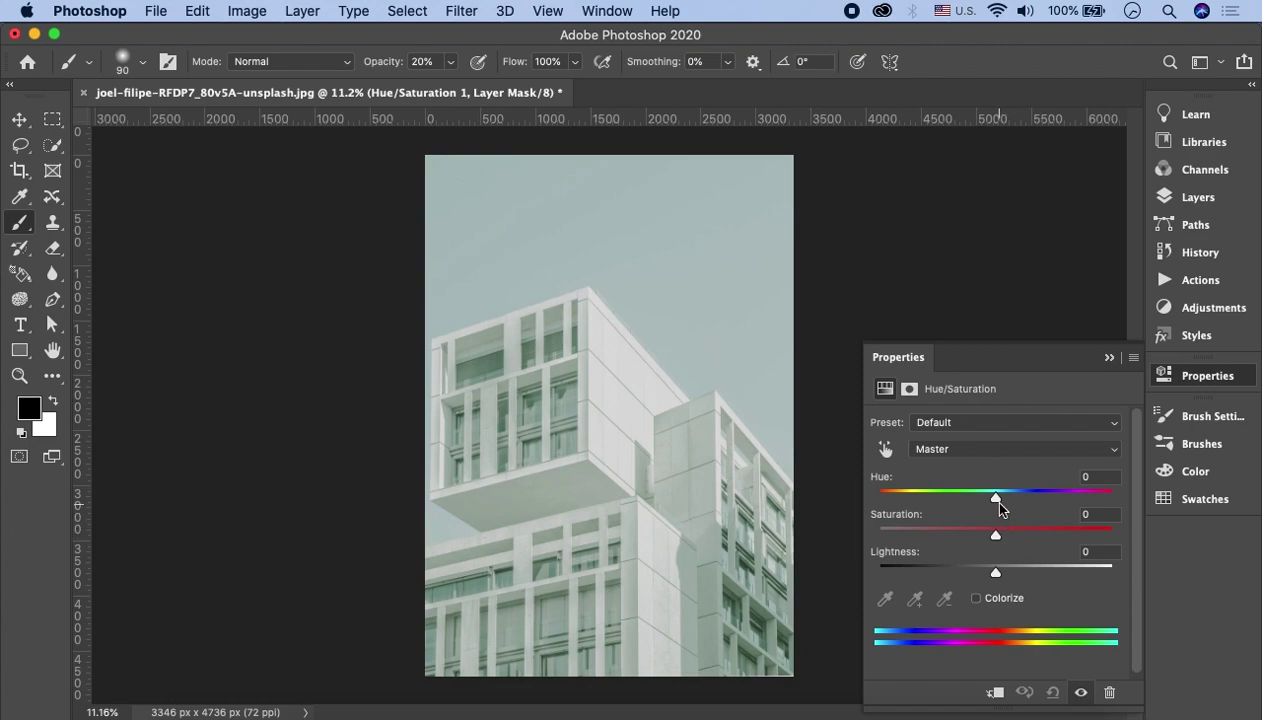
{"action": "mouse_move", "coordinate": [997, 503]}
{"action": "left_mouse_down"}
{"action": "mouse_move", "coordinate": [891, 502]}
{"action": "mouse_move", "coordinate": [925, 502]}
{"action": "mouse_move", "coordinate": [909, 502]}
{"action": "left_mouse_up"}
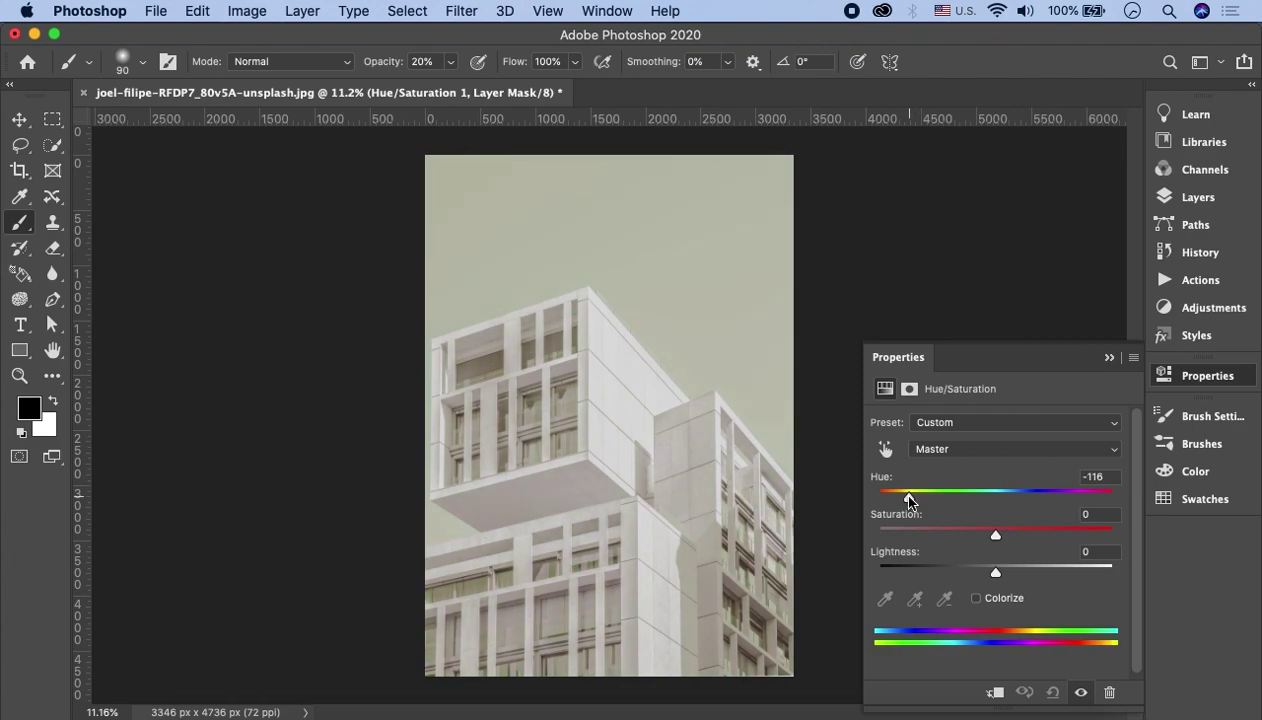
{"action": "left_click_drag", "start_coordinate": [909, 502], "coordinate": [902, 501]}
{"action": "left_click_drag", "start_coordinate": [897, 500], "coordinate": [899, 500]}
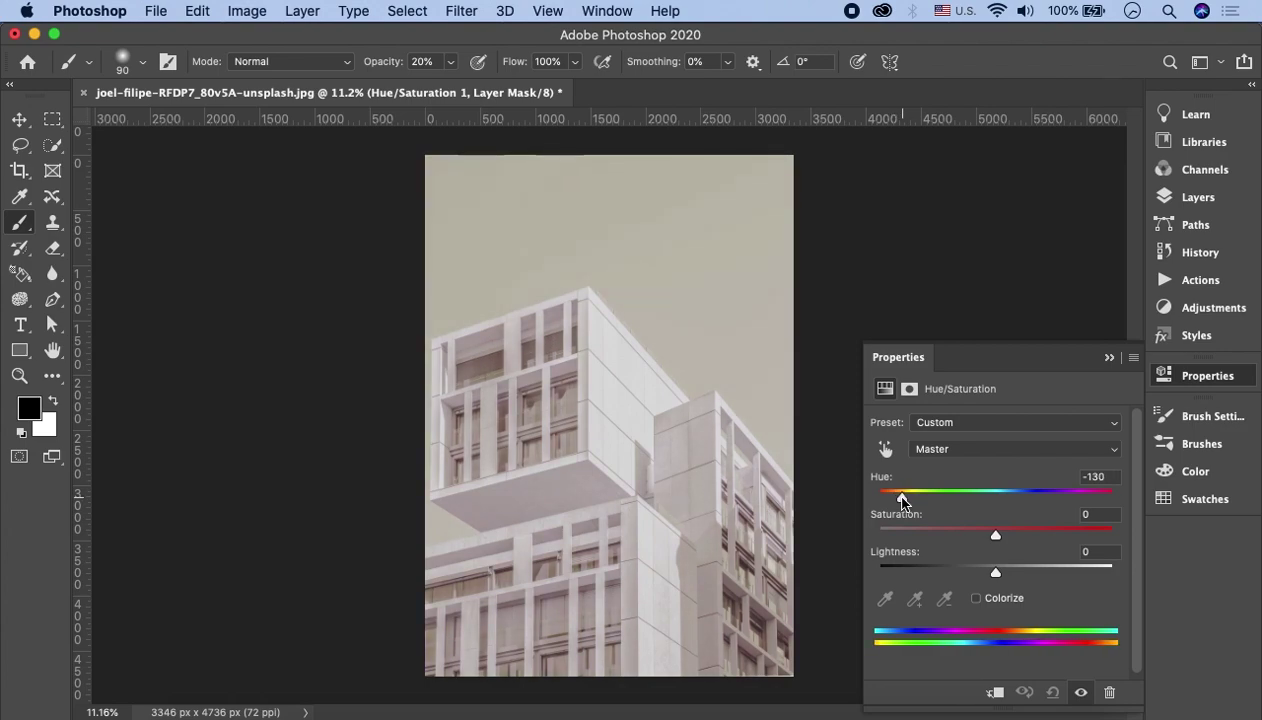
{"action": "left_click", "coordinate": [1109, 357]}
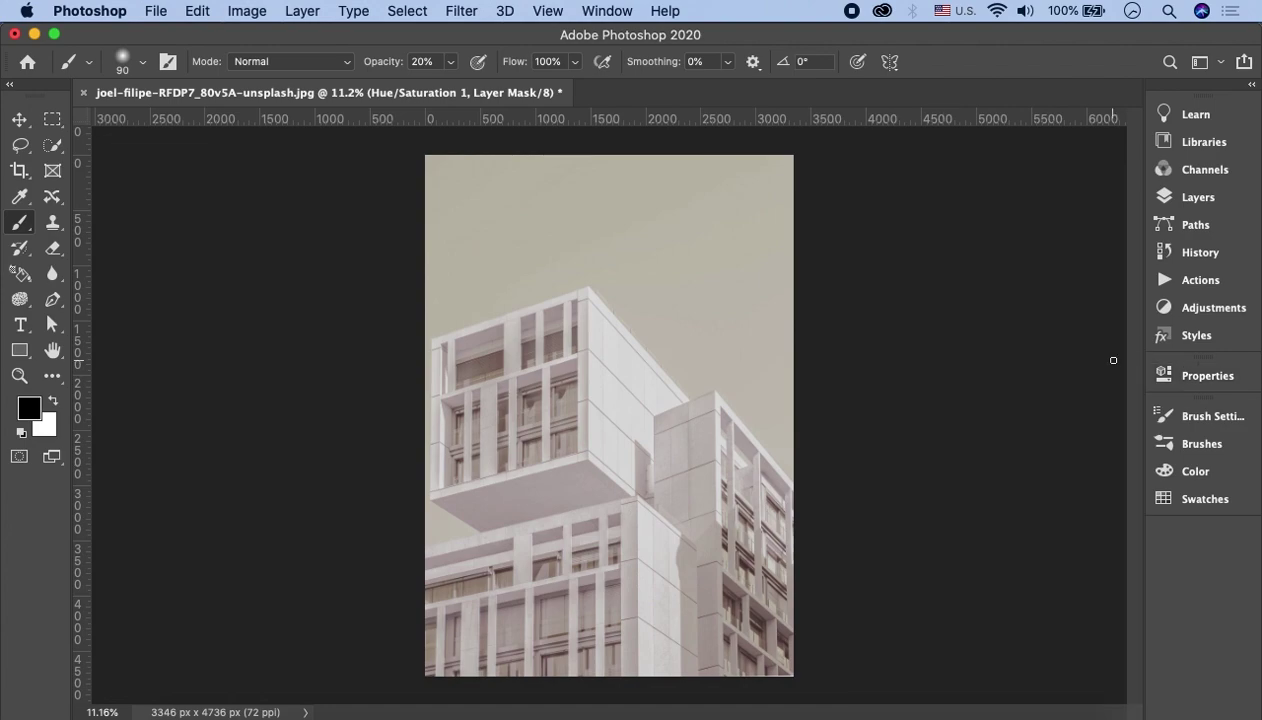
{"action": "left_click", "coordinate": [1236, 197]}
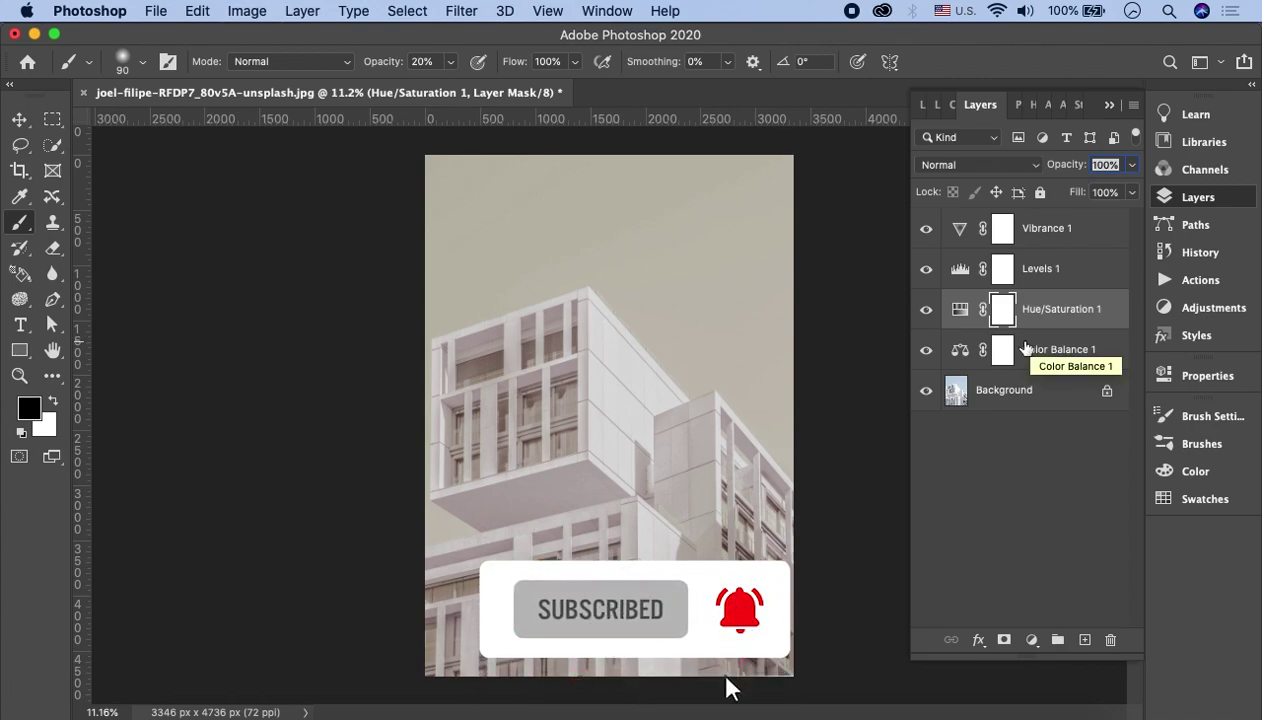
- Select Color Balance 1 through Vibrance 1 and delete all four adjustment layers
{"action": "left_click", "coordinate": [1082, 340]}
{"action": "left_click", "coordinate": [1092, 229], "text": "shift"}
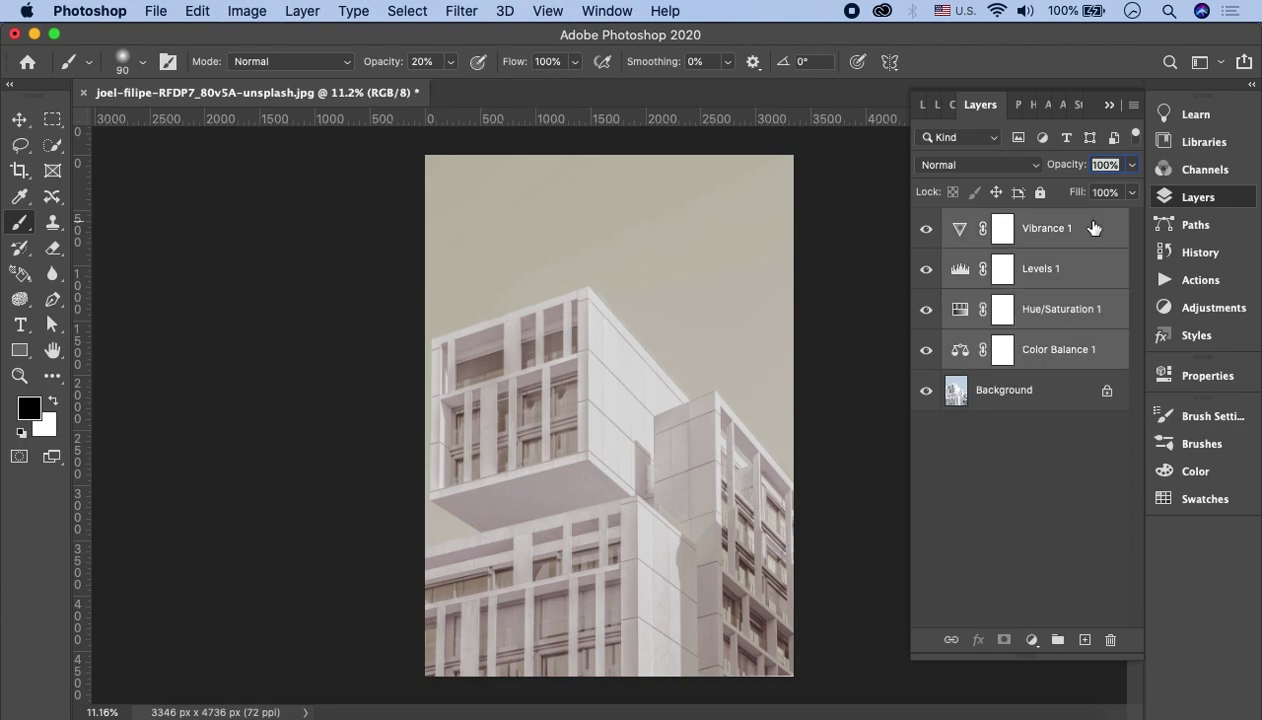
{"action": "left_click", "coordinate": [1110, 640]}
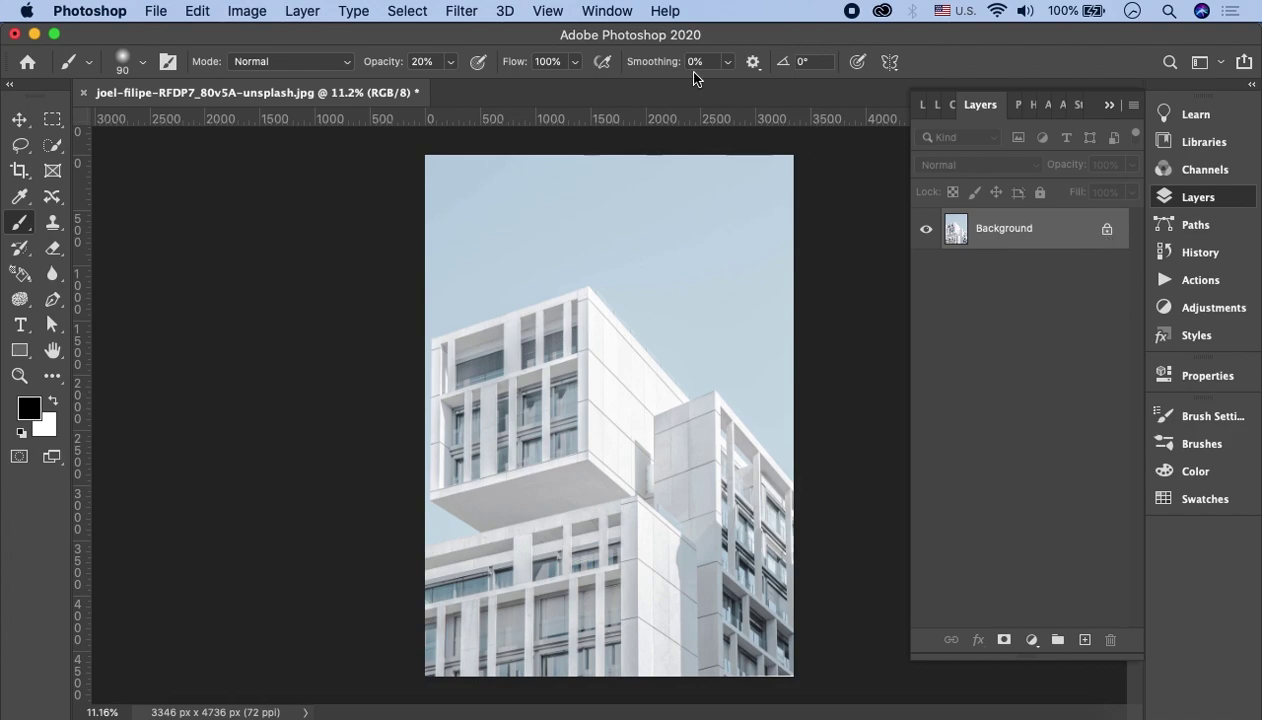
- Show the Actions panel via Window > Actions and start a new action in Default Actions
{"action": "left_click", "coordinate": [607, 11]}
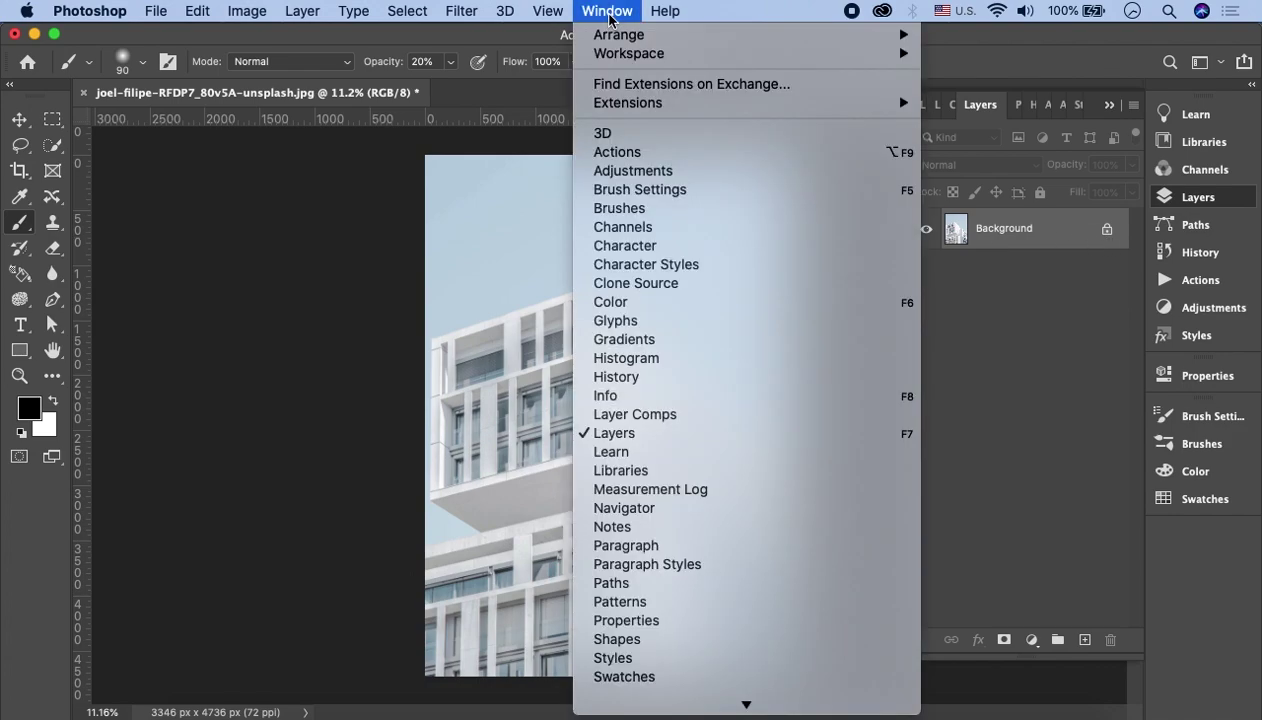
{"action": "left_click", "coordinate": [630, 153]}
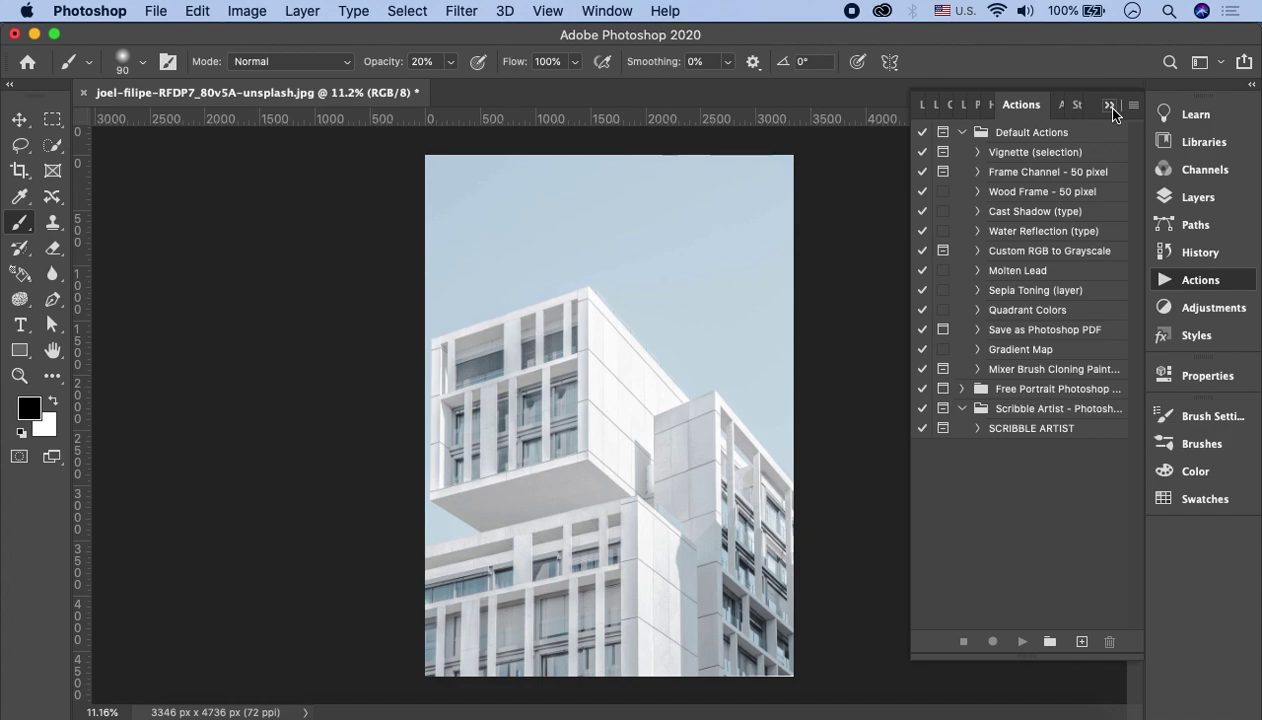
{"action": "left_click", "coordinate": [1110, 106]}
{"action": "left_click", "coordinate": [1172, 200]}
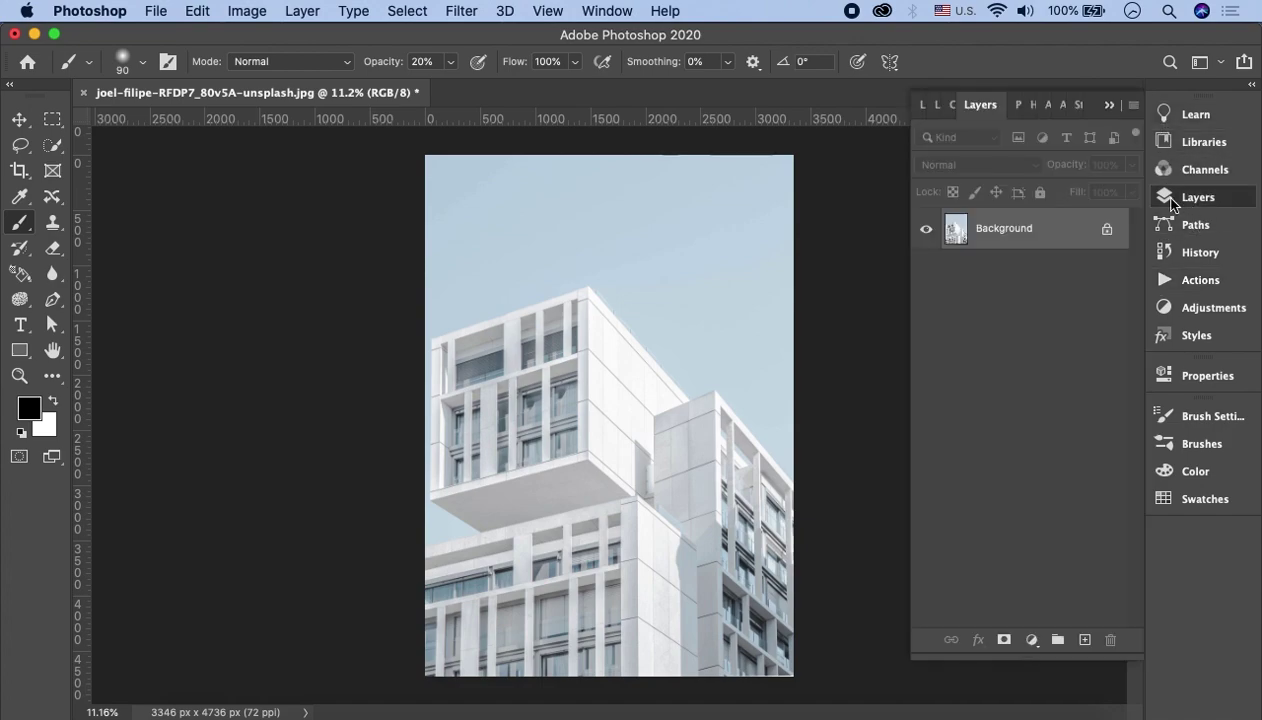
{"action": "left_click", "coordinate": [1224, 282]}
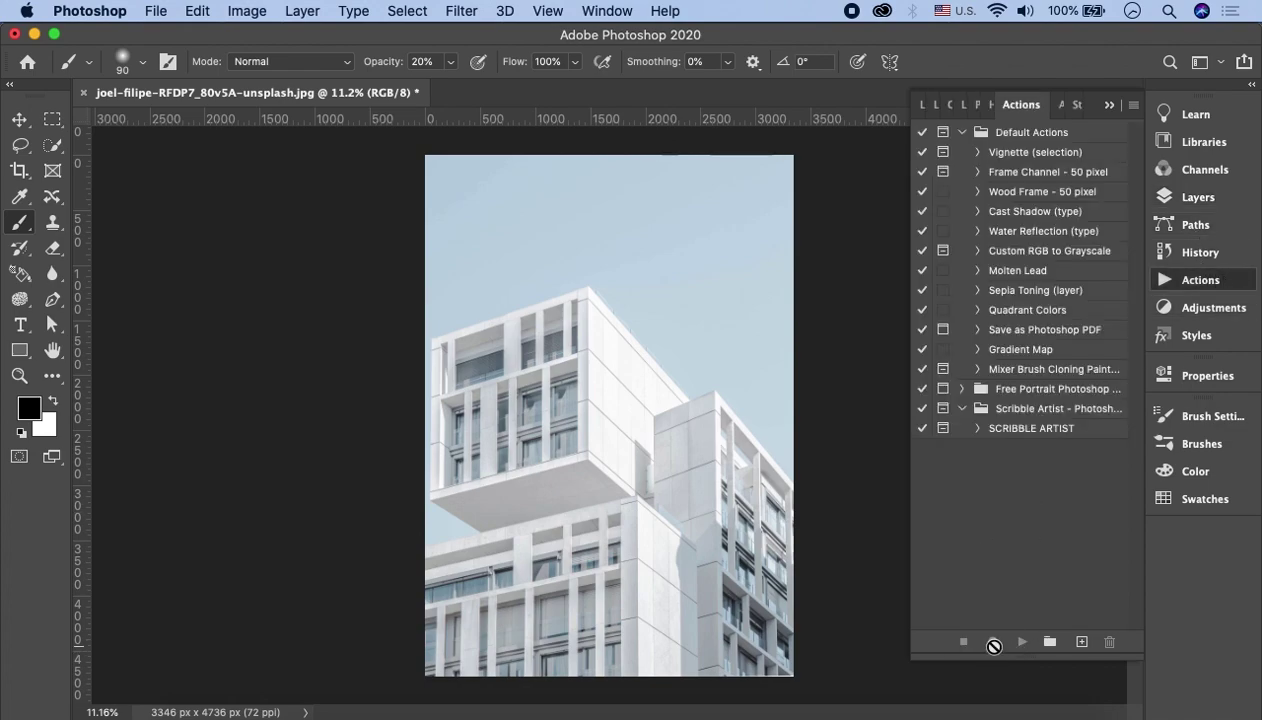
{"action": "left_click", "coordinate": [1084, 643]}
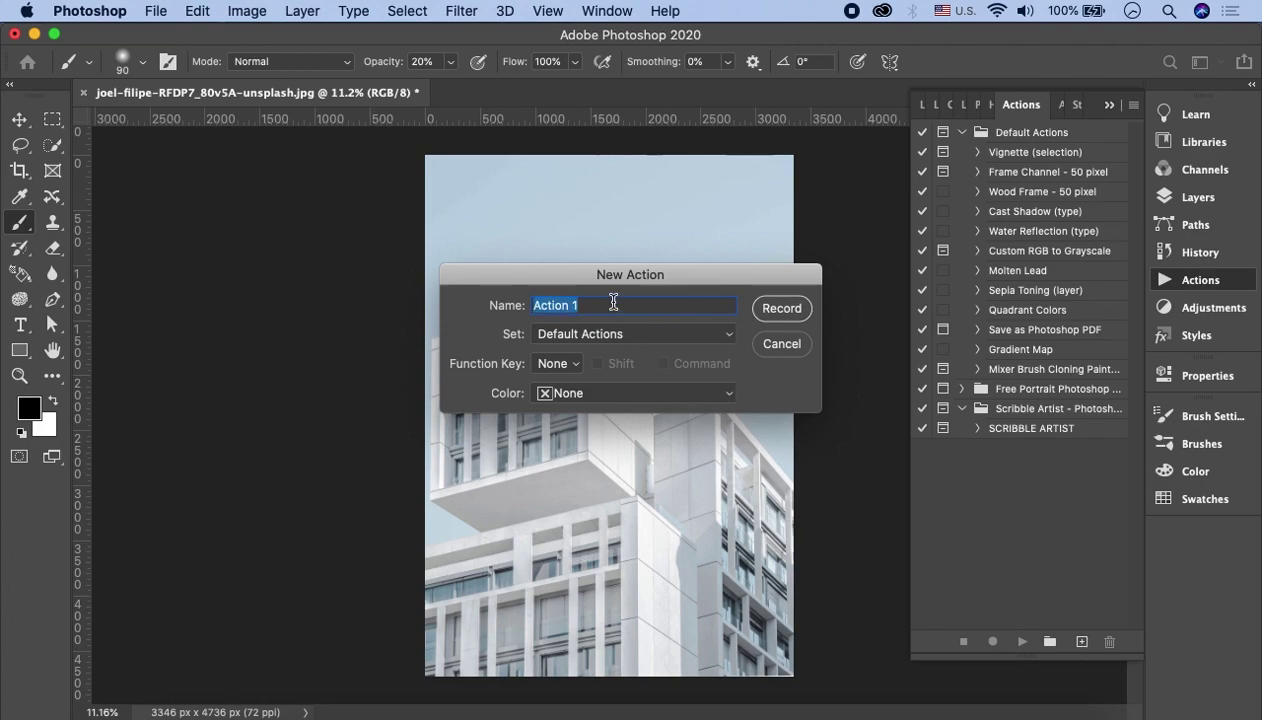
- Name the new action 'Adjustment Layers Adjustment' and begin recording it
{"action": "type", "text": "Adjustment Layers "}
{"action": "type", "text": "Adjustment"}
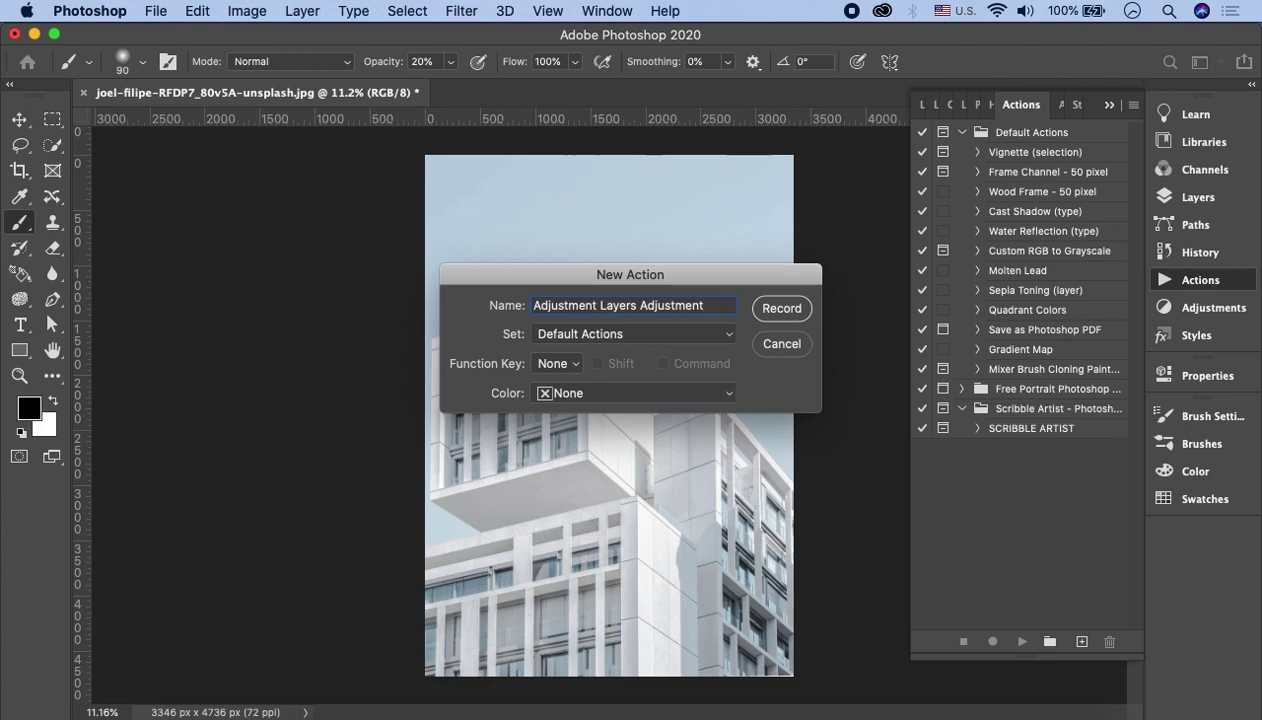
{"action": "left_click", "coordinate": [770, 310]}
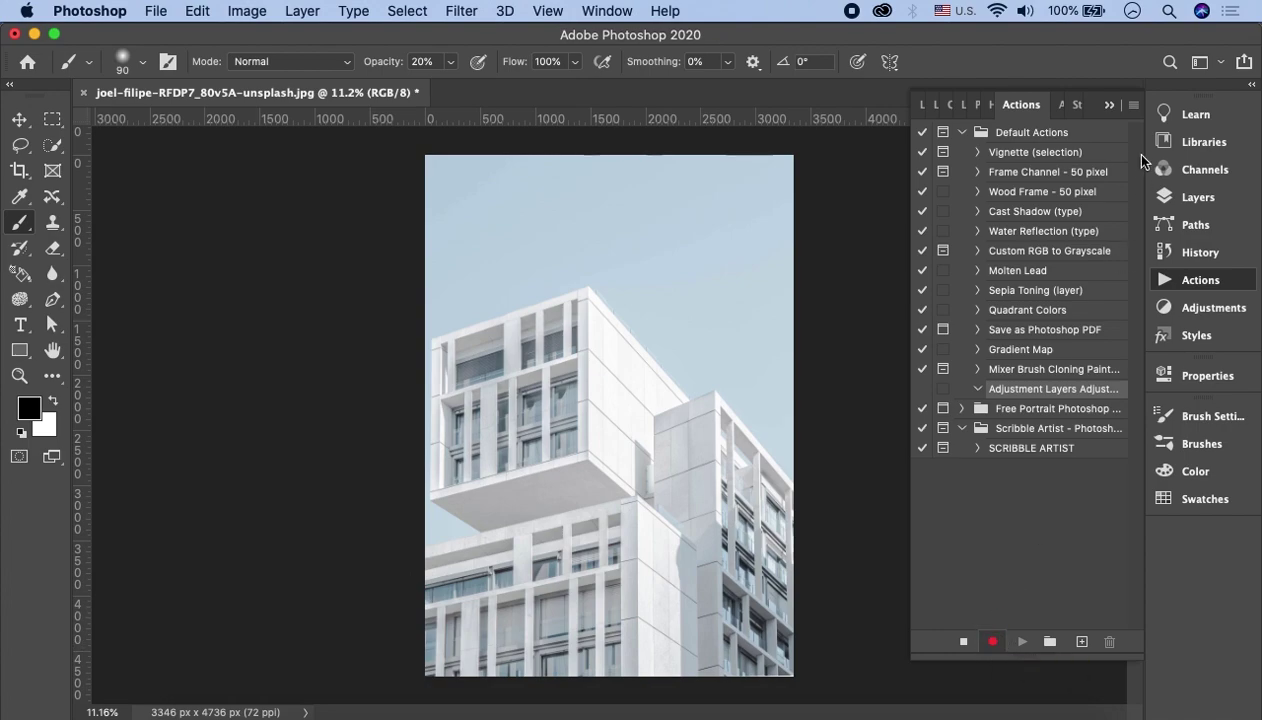
- Add a Color Balance adjustment layer shifted toward cyan and green
{"action": "left_click", "coordinate": [1109, 105]}
{"action": "left_click", "coordinate": [1190, 197]}
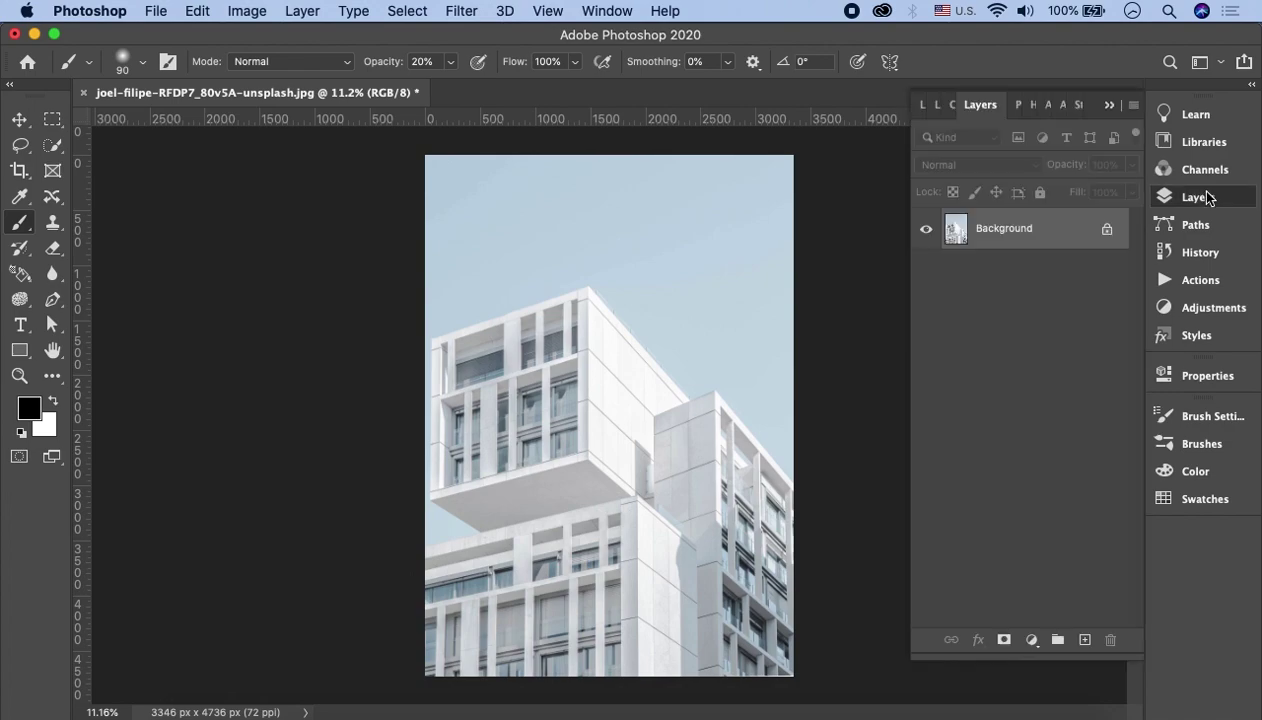
{"action": "left_click", "coordinate": [1031, 639]}
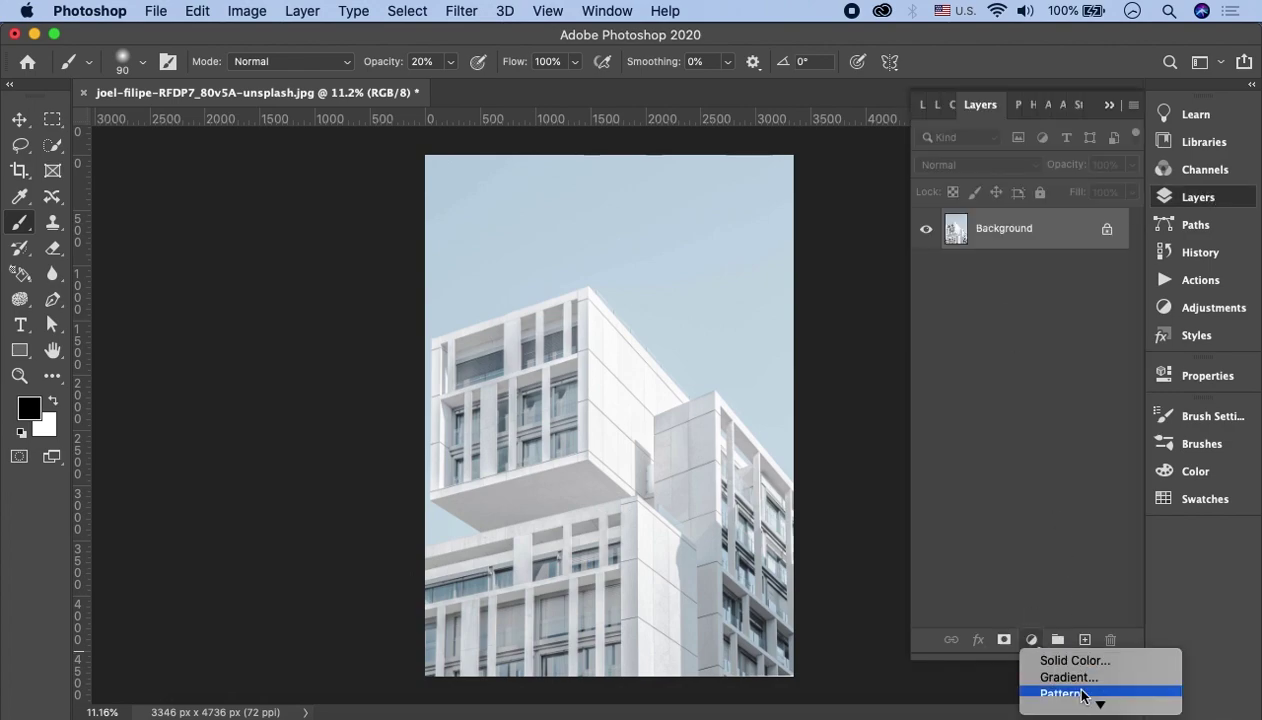
{"action": "left_click", "coordinate": [1080, 547]}
{"action": "left_click_drag", "start_coordinate": [957, 465], "coordinate": [943, 467]}
{"action": "left_click_drag", "start_coordinate": [970, 503], "coordinate": [993, 503]}
{"action": "left_click", "coordinate": [1169, 190]}
- Add a Vibrance layer and a Levels layer with output black raised to 7 and output white lowered slightly
{"action": "left_click", "coordinate": [1031, 639]}
{"action": "scroll", "coordinate": [1075, 486], "scroll_direction": "down", "scroll_amount": 2}
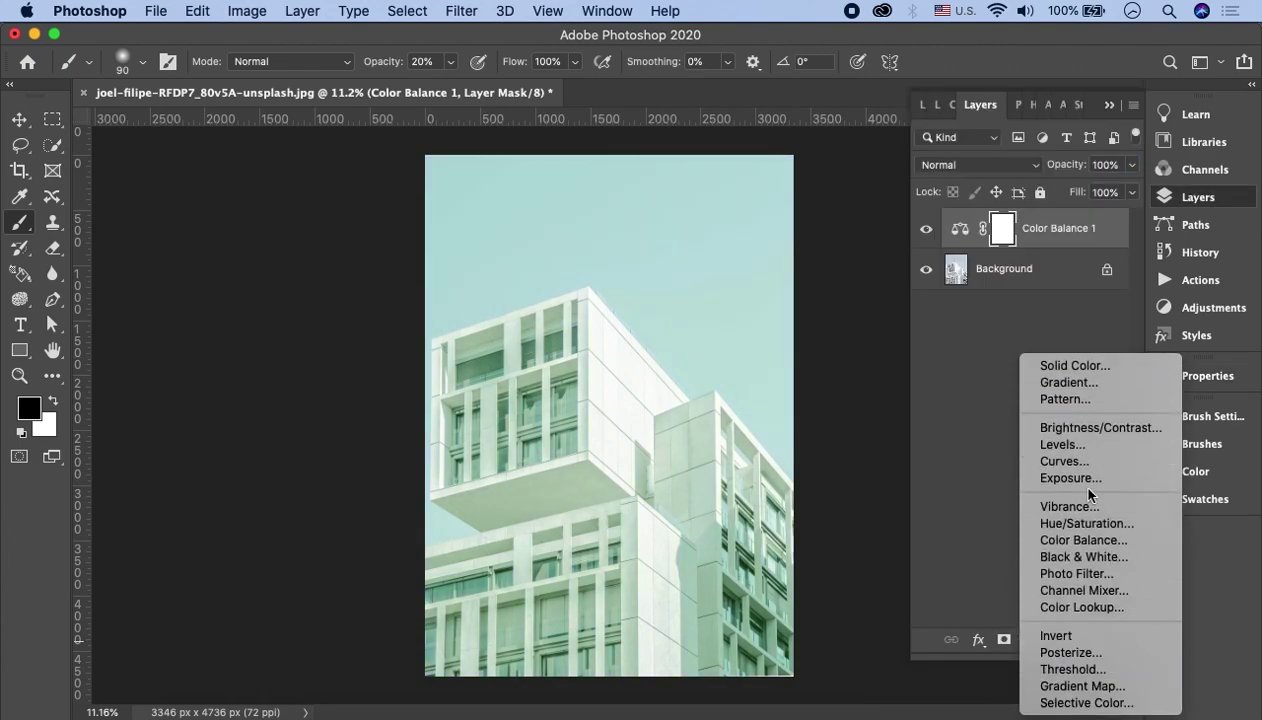
{"action": "key", "text": "Escape"}
{"action": "left_click", "coordinate": [1180, 197]}
{"action": "left_click", "coordinate": [1031, 639]}
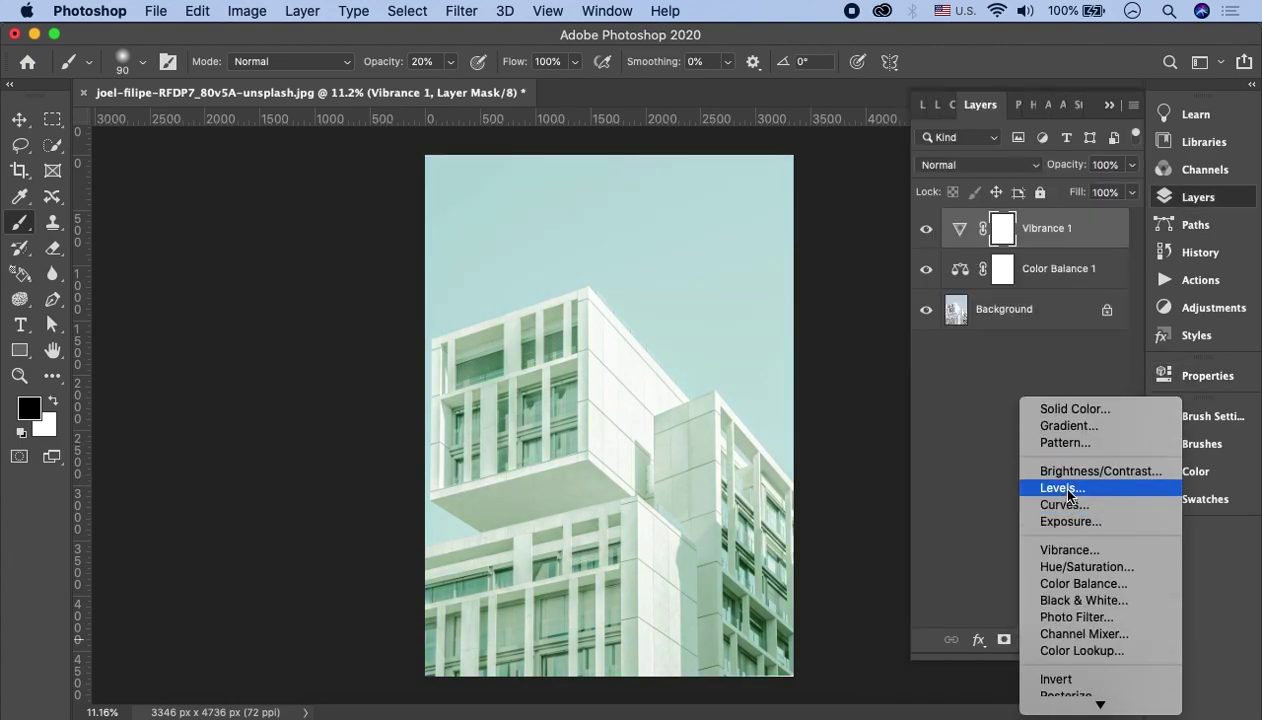
{"action": "left_click", "coordinate": [1030, 485]}
{"action": "left_click_drag", "start_coordinate": [904, 623], "coordinate": [911, 628]}
{"action": "left_click_drag", "start_coordinate": [1117, 623], "coordinate": [1110, 624]}
{"action": "left_click", "coordinate": [1198, 197]}
- Add a Hue/Saturation layer with the hue shifted to tint the image green
{"action": "left_click", "coordinate": [1031, 639]}
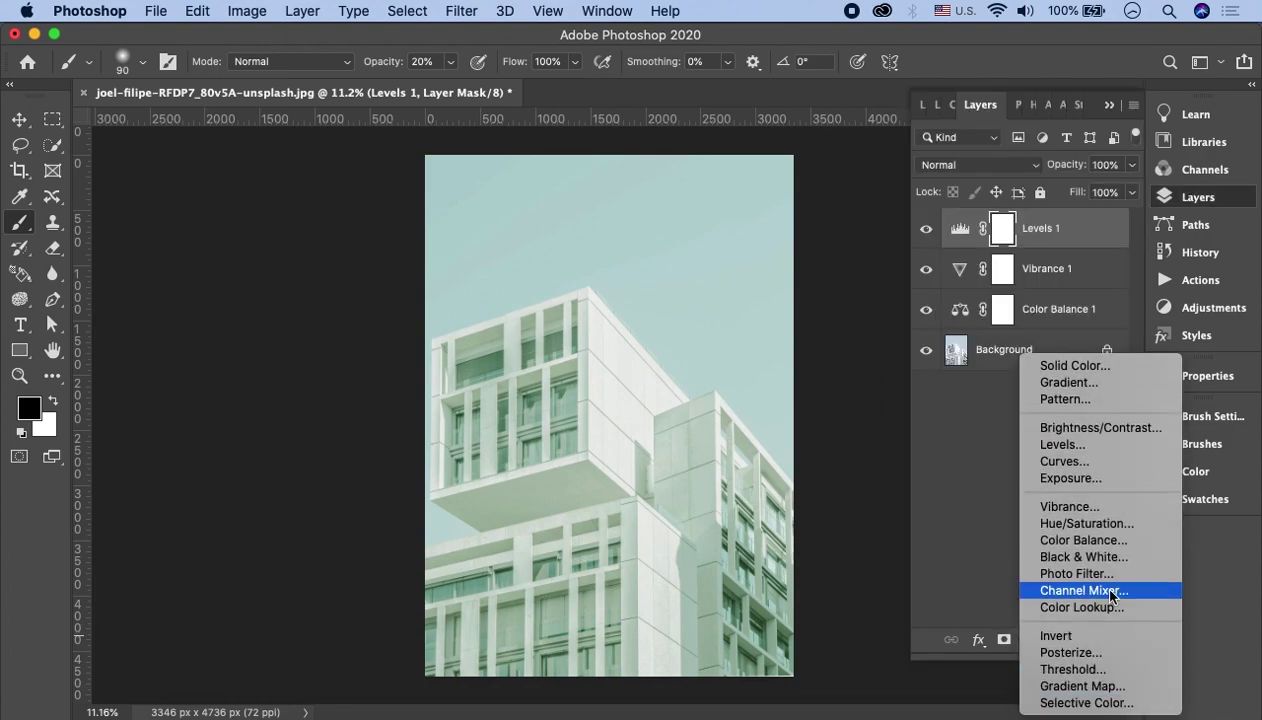
{"action": "left_click", "coordinate": [1087, 523]}
{"action": "left_click_drag", "start_coordinate": [993, 495], "coordinate": [902, 495]}
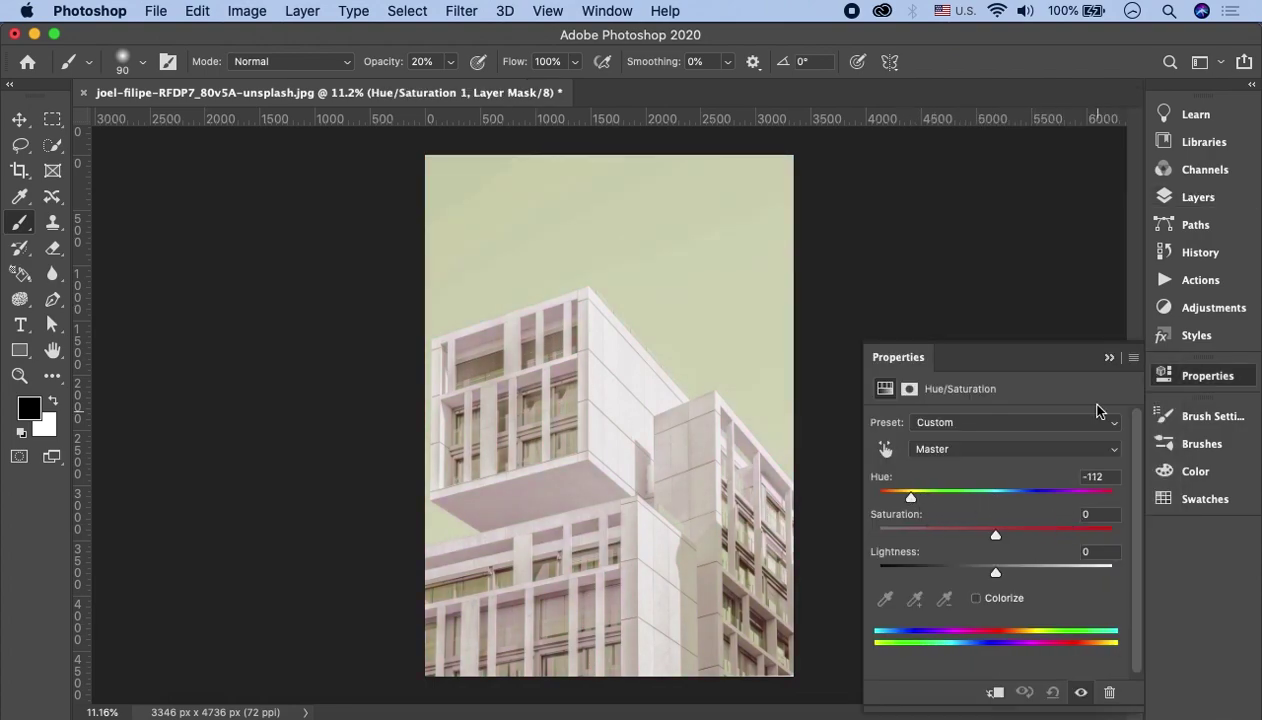
{"action": "left_click", "coordinate": [1200, 376]}
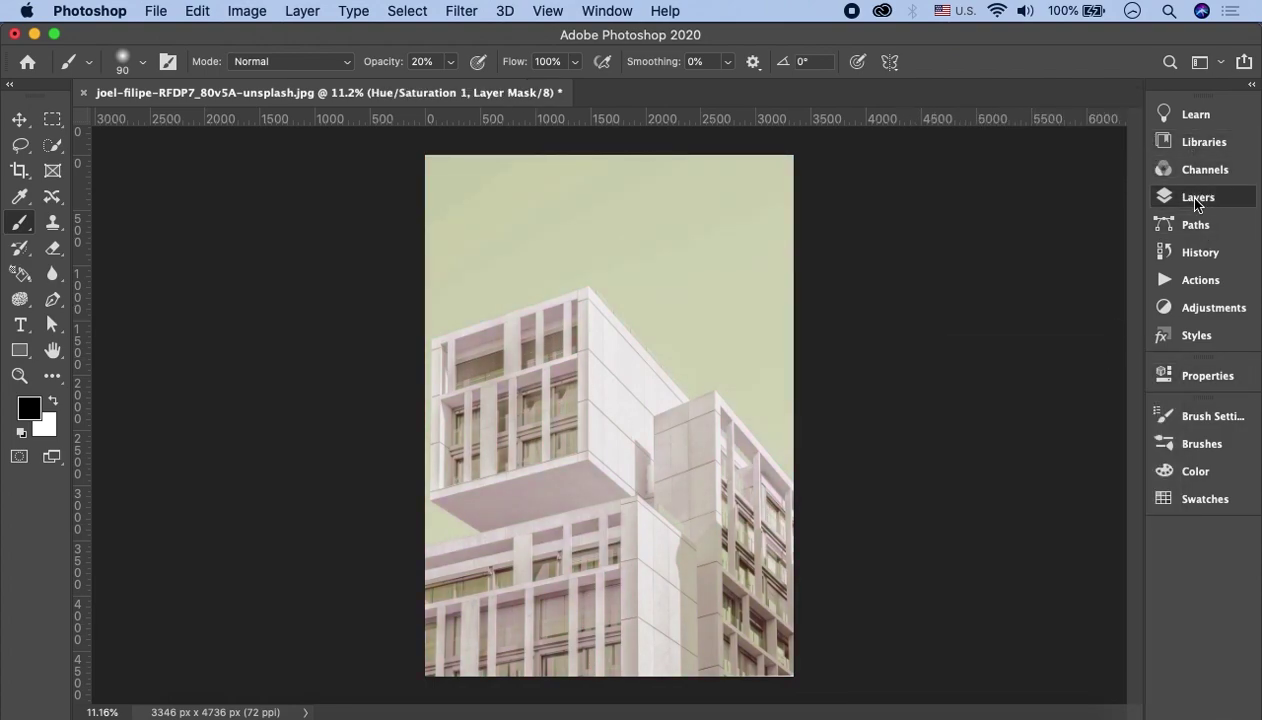
{"action": "left_click", "coordinate": [1183, 197]}
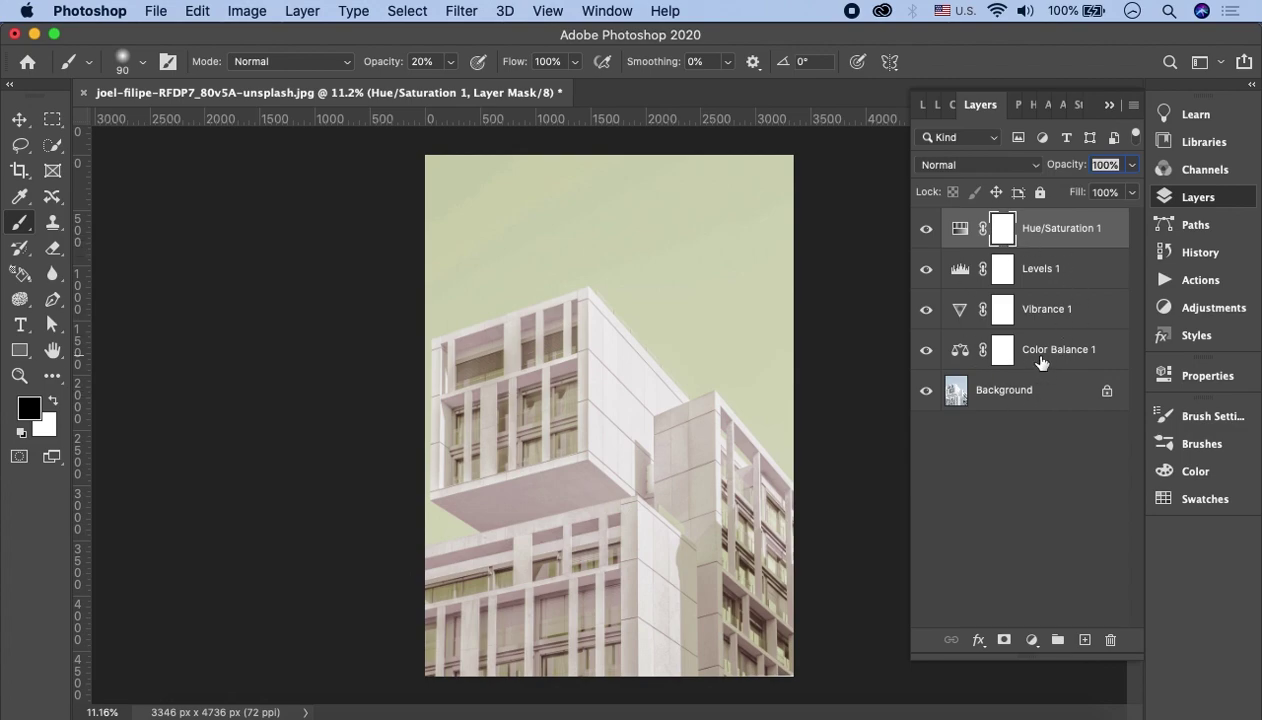
{"action": "left_click", "coordinate": [1196, 284]}
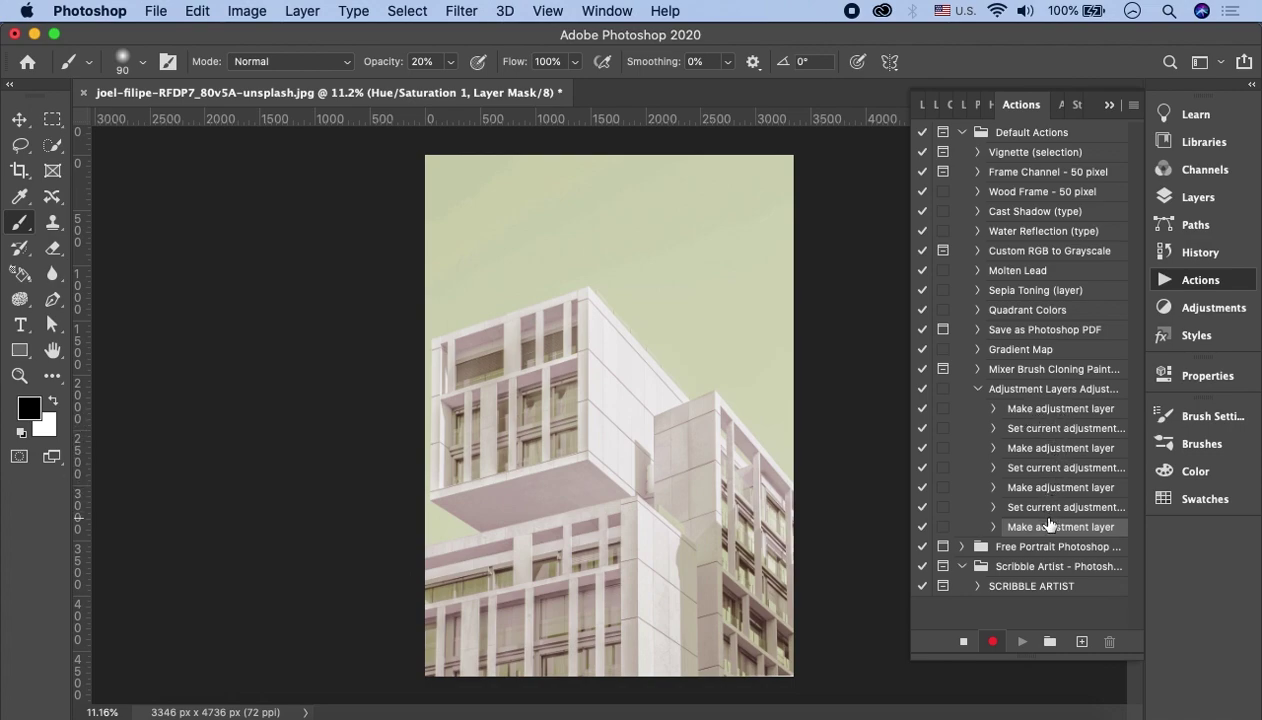
- Stop recording the Adjustment Layers Adjustment action and collapse the Actions panel
{"action": "left_click", "coordinate": [963, 641]}
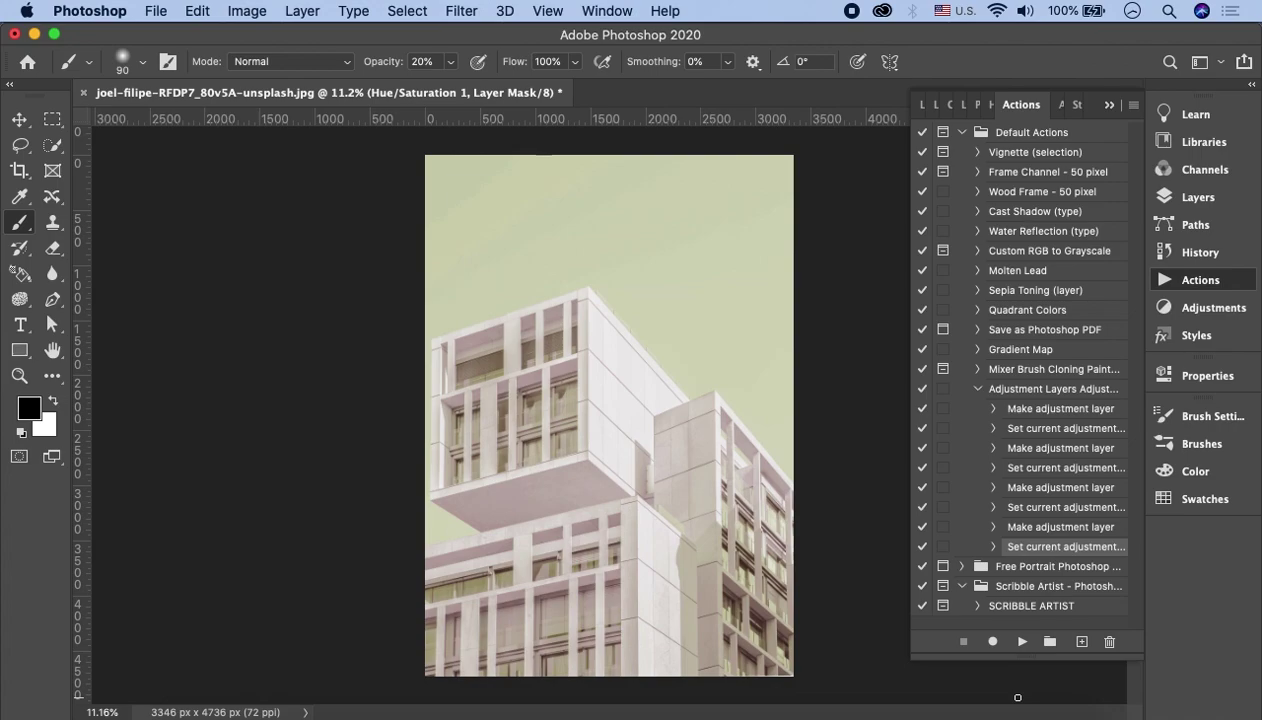
{"action": "left_click", "coordinate": [1109, 104]}
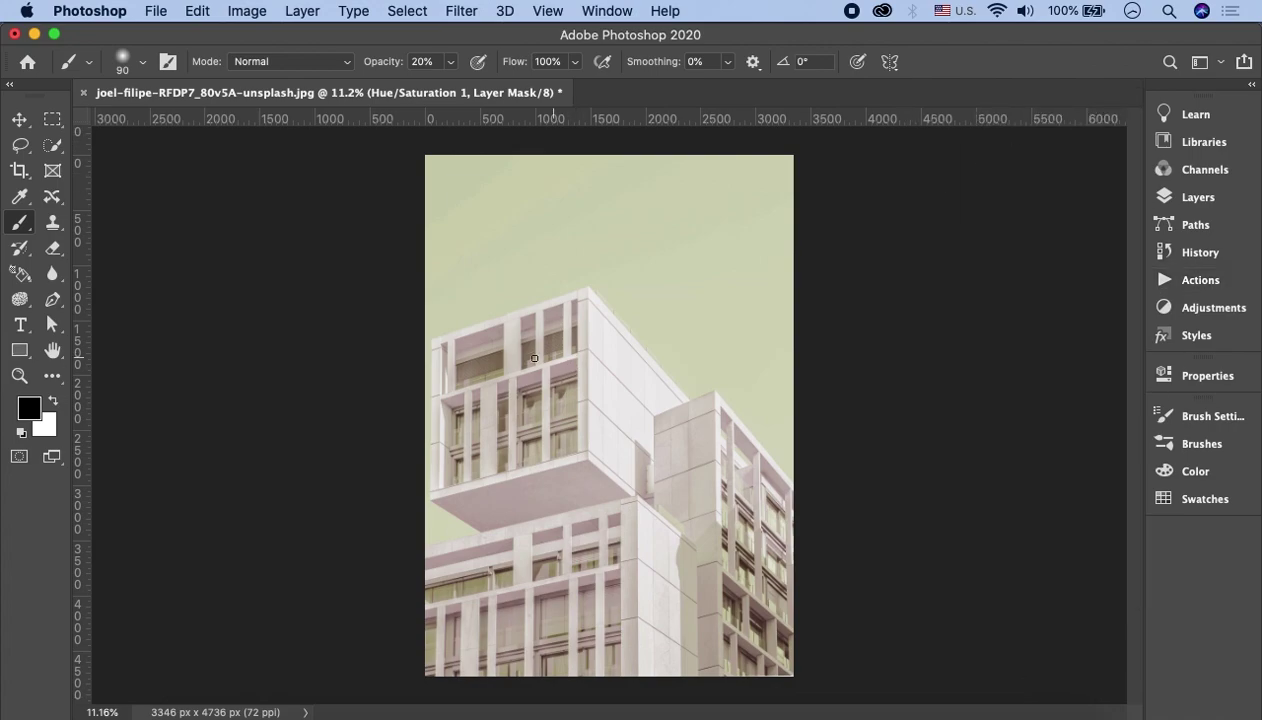
{"action": "left_click", "coordinate": [196, 714]}
- Drag mads-schmidt-rasmussen-xfngap_DToE-unsplash.jpg from the Desktop into Photoshop as a new document
{"action": "scroll", "coordinate": [818, 487], "scroll_direction": "down", "scroll_amount": 3}
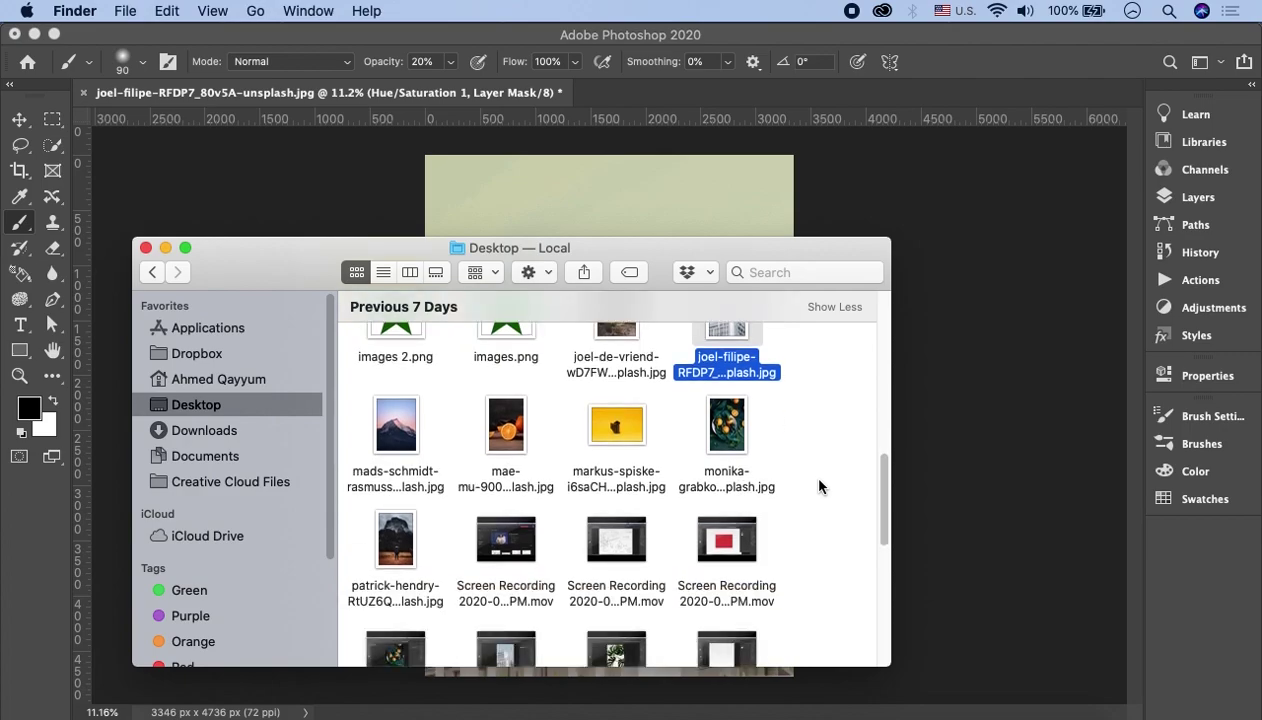
{"action": "scroll", "coordinate": [818, 487], "scroll_direction": "up", "scroll_amount": 1}
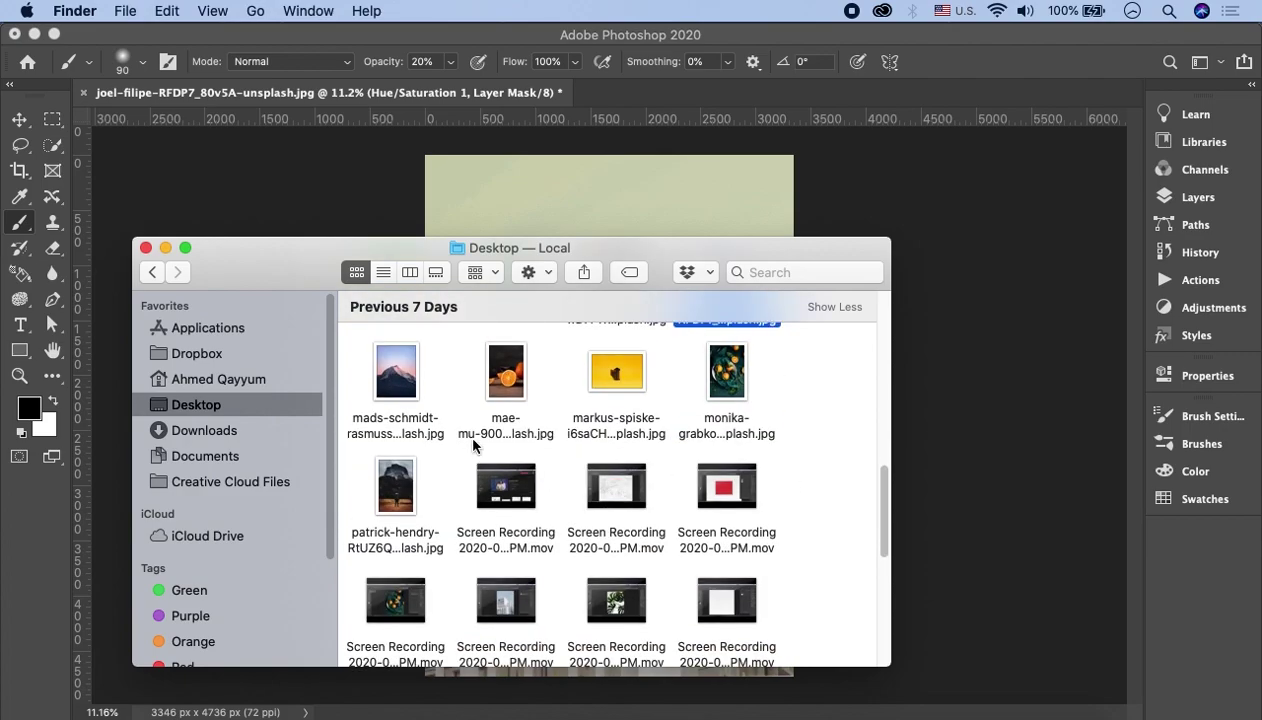
{"action": "mouse_move", "coordinate": [360, 425]}
{"action": "left_mouse_down"}
{"action": "mouse_move", "coordinate": [792, 88]}
{"action": "mouse_move", "coordinate": [796, 98]}
{"action": "left_mouse_up"}
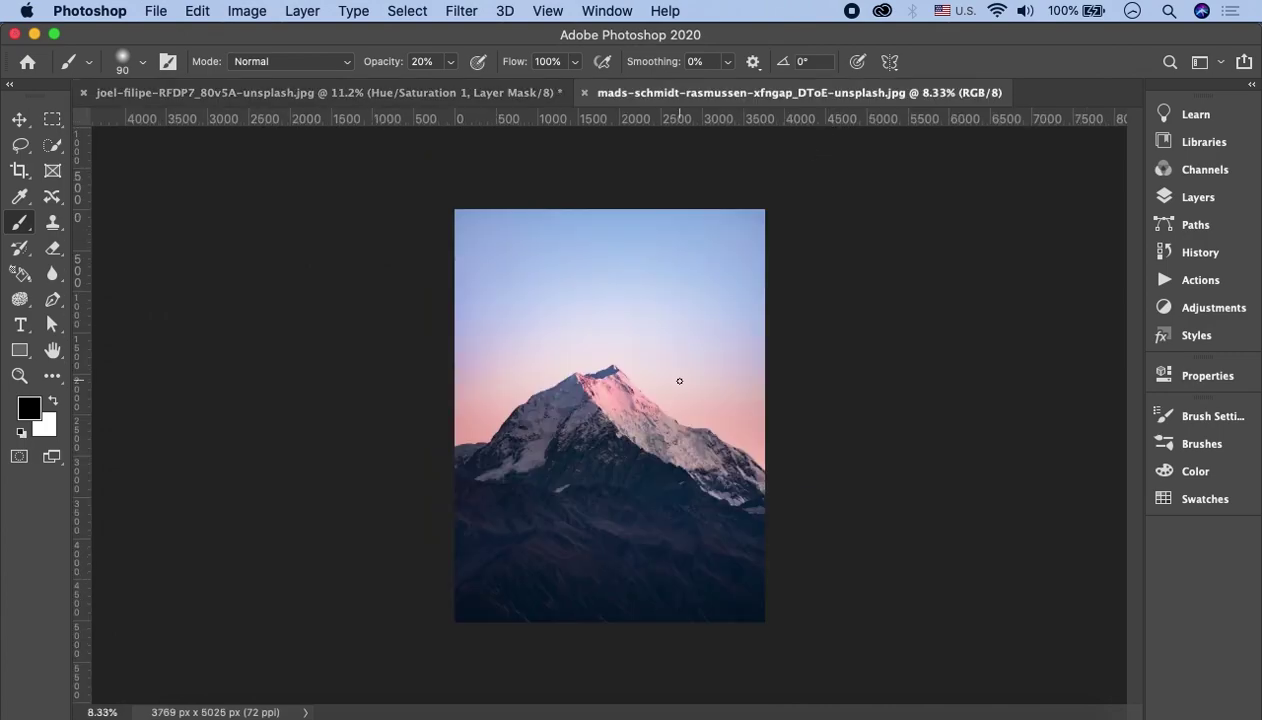
{"action": "left_click", "coordinate": [1203, 198]}
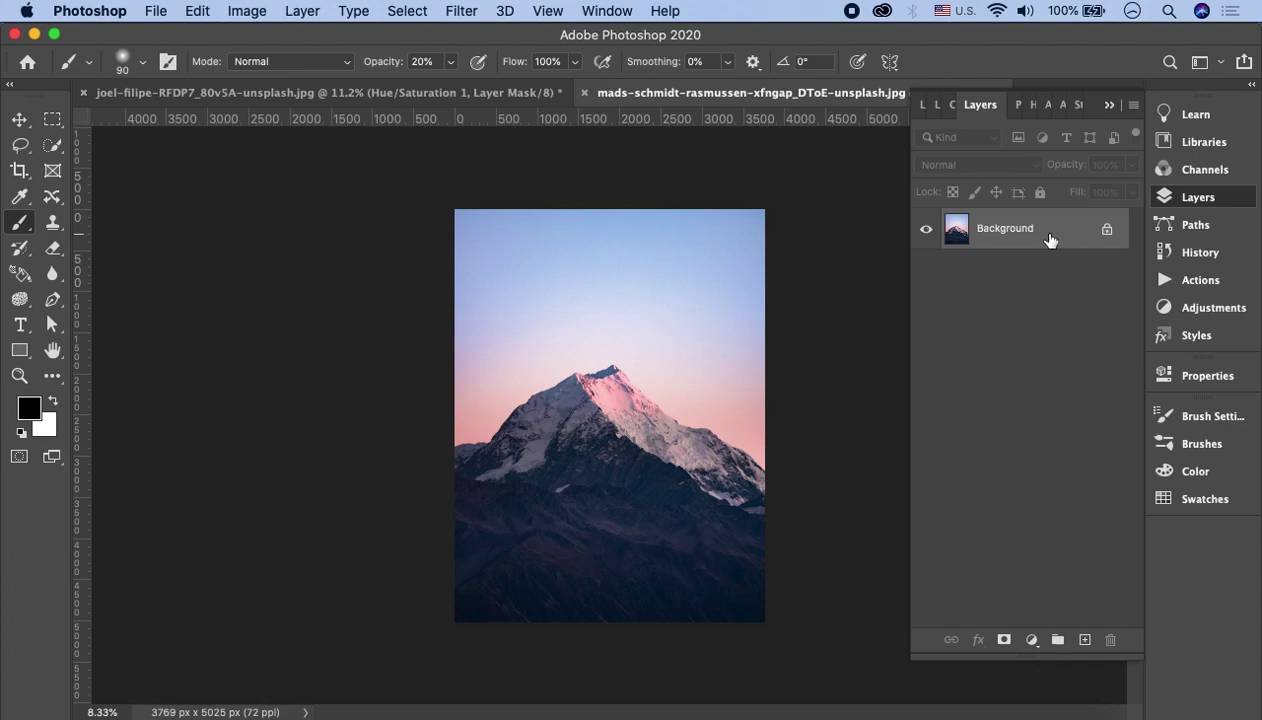
- Play the Adjustment Layers Adjustment action on the mountain photo, producing a lime sky over purple haze
{"action": "left_click", "coordinate": [1195, 283]}
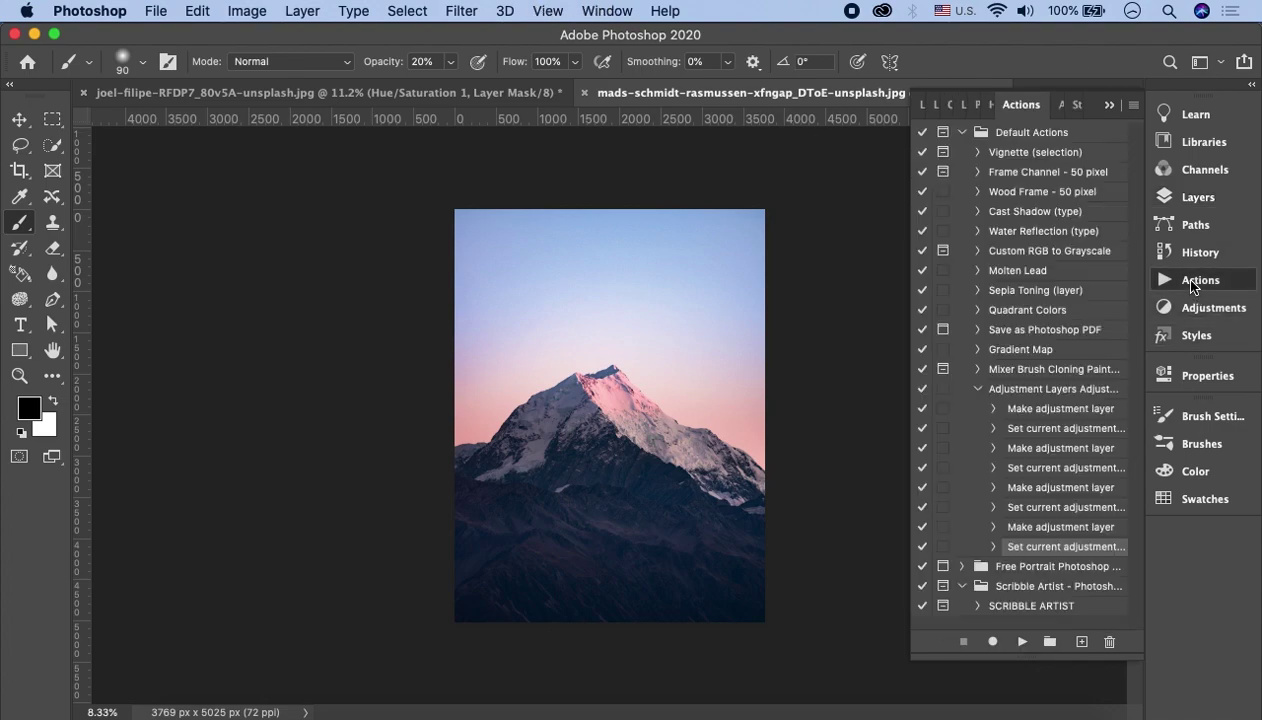
{"action": "left_click", "coordinate": [977, 389]}
{"action": "left_click", "coordinate": [1040, 390]}
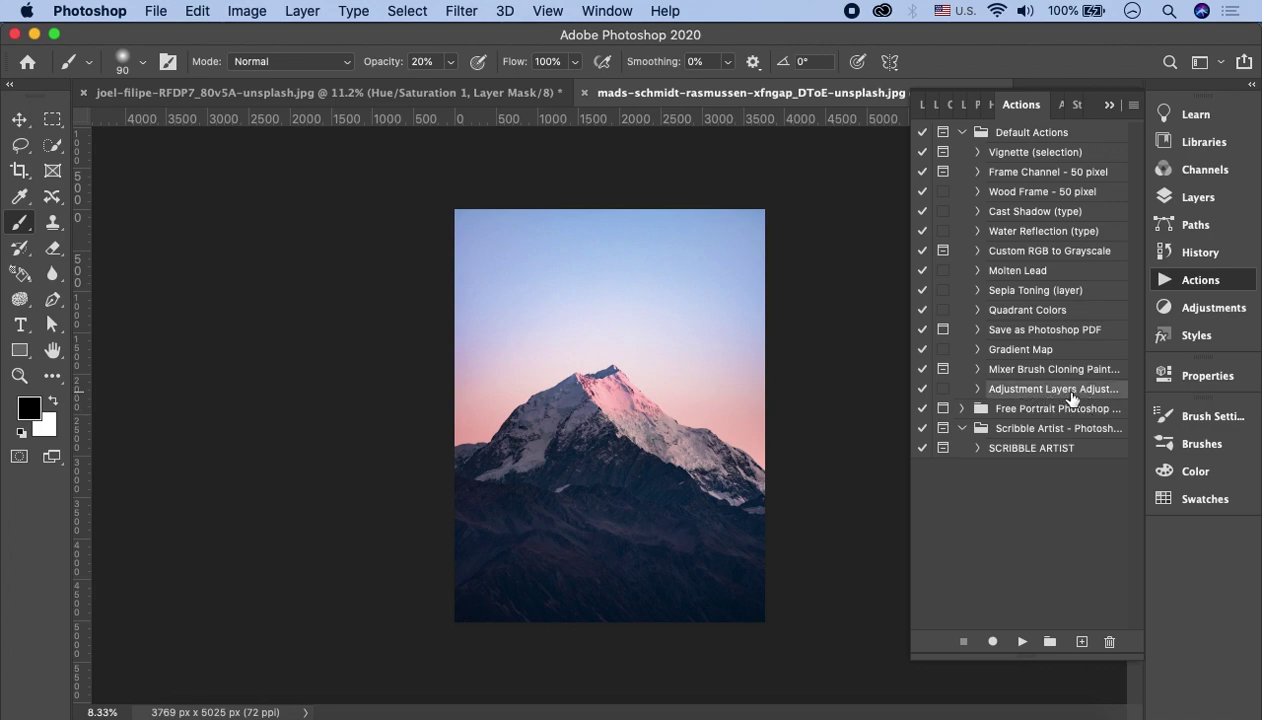
{"action": "left_click", "coordinate": [1022, 641]}
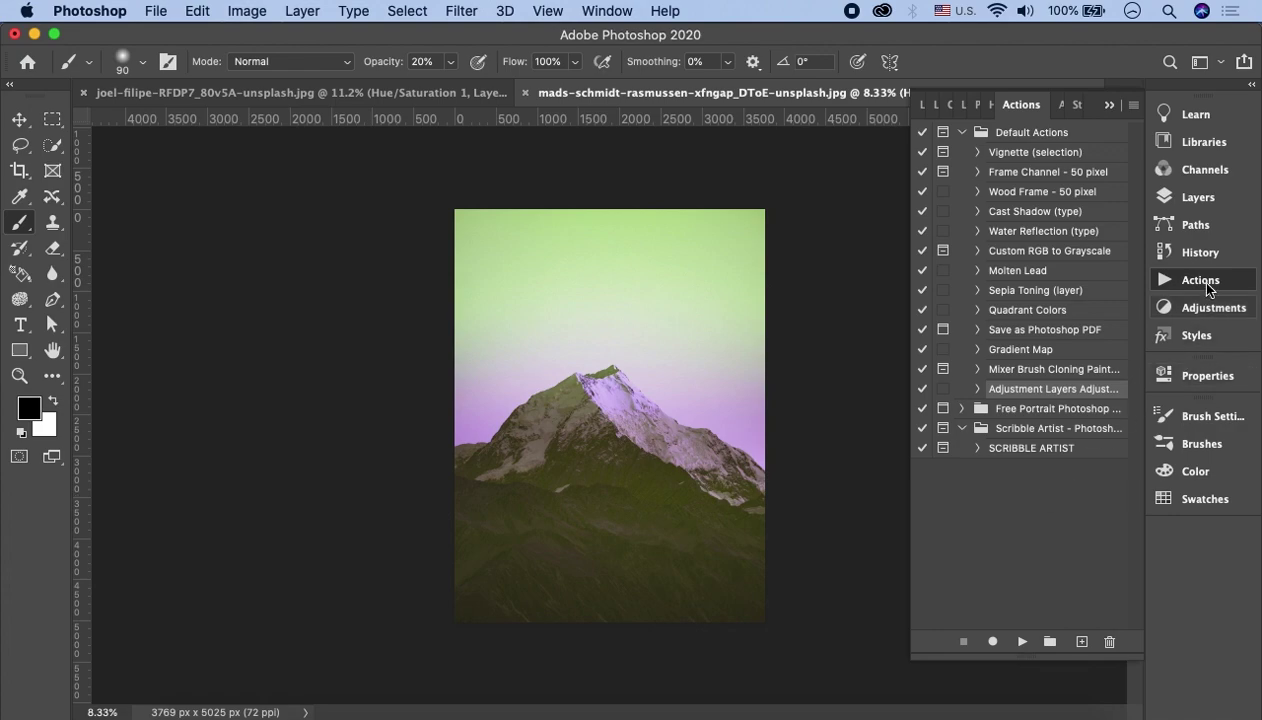
{"action": "left_click", "coordinate": [1198, 197]}
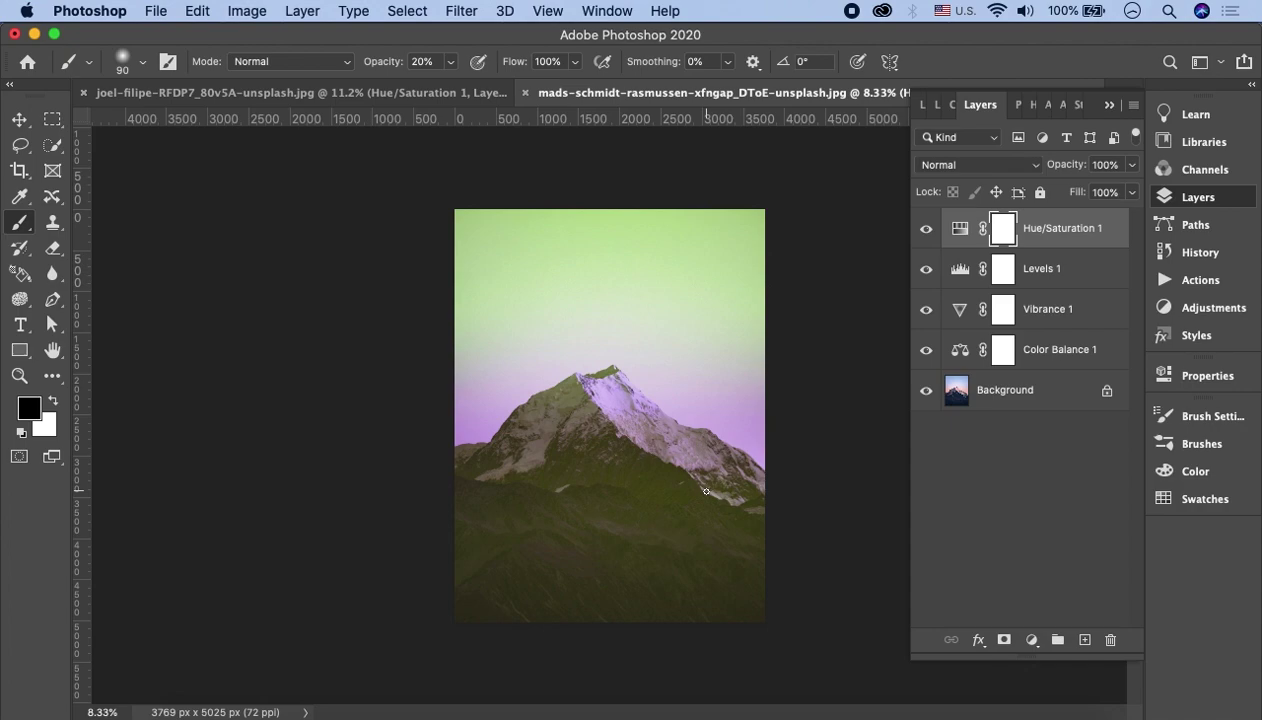
{"action": "left_click", "coordinate": [1109, 104]}
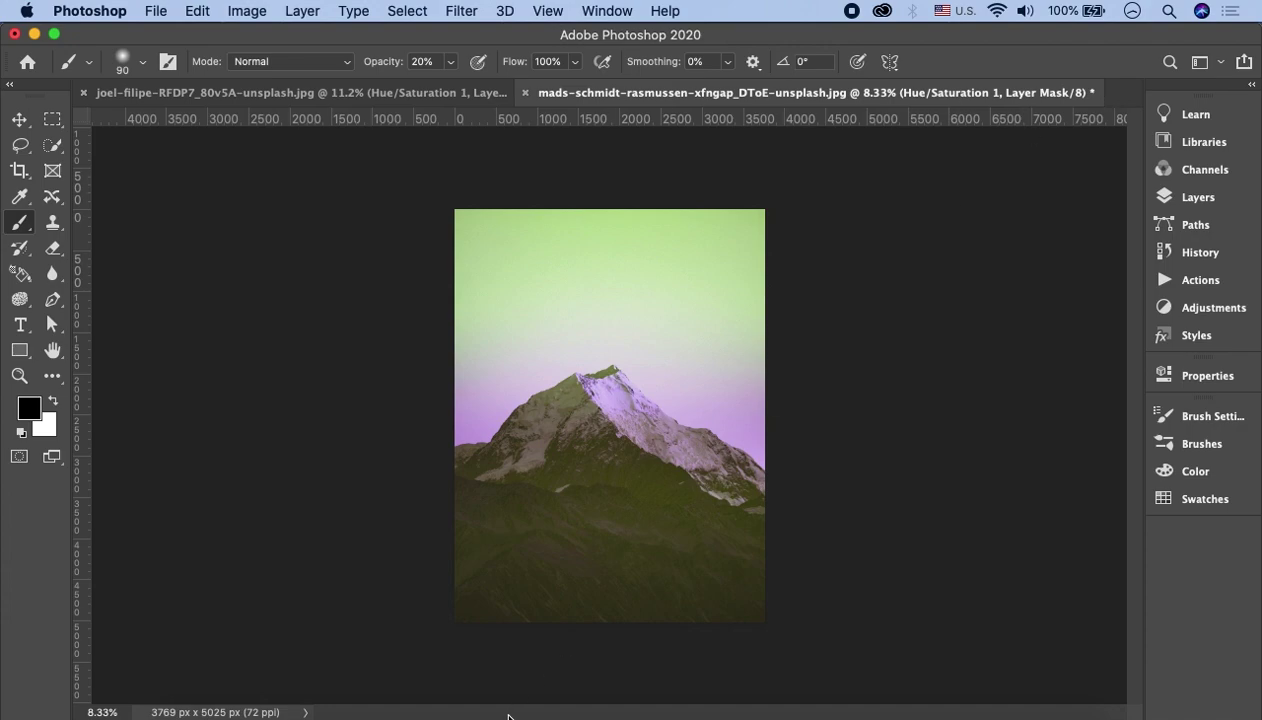
{"action": "left_click", "coordinate": [476, 712]}
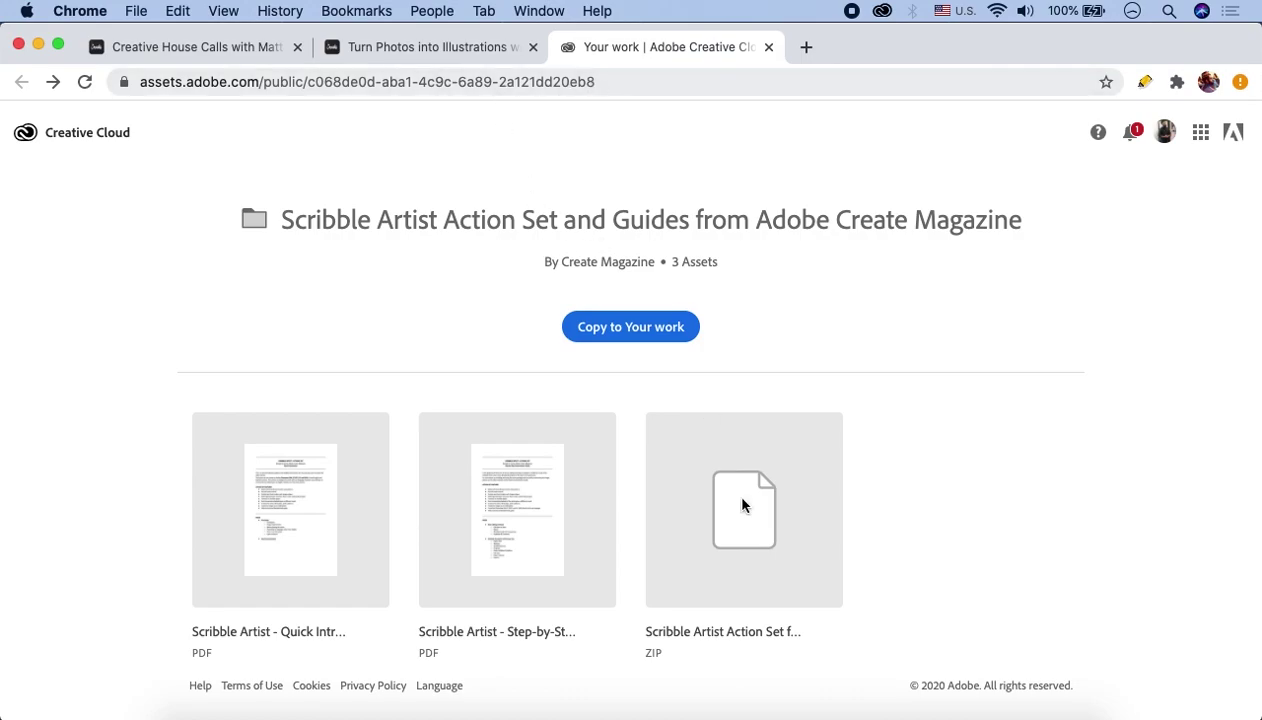
{"action": "mouse_move", "coordinate": [700, 636]}
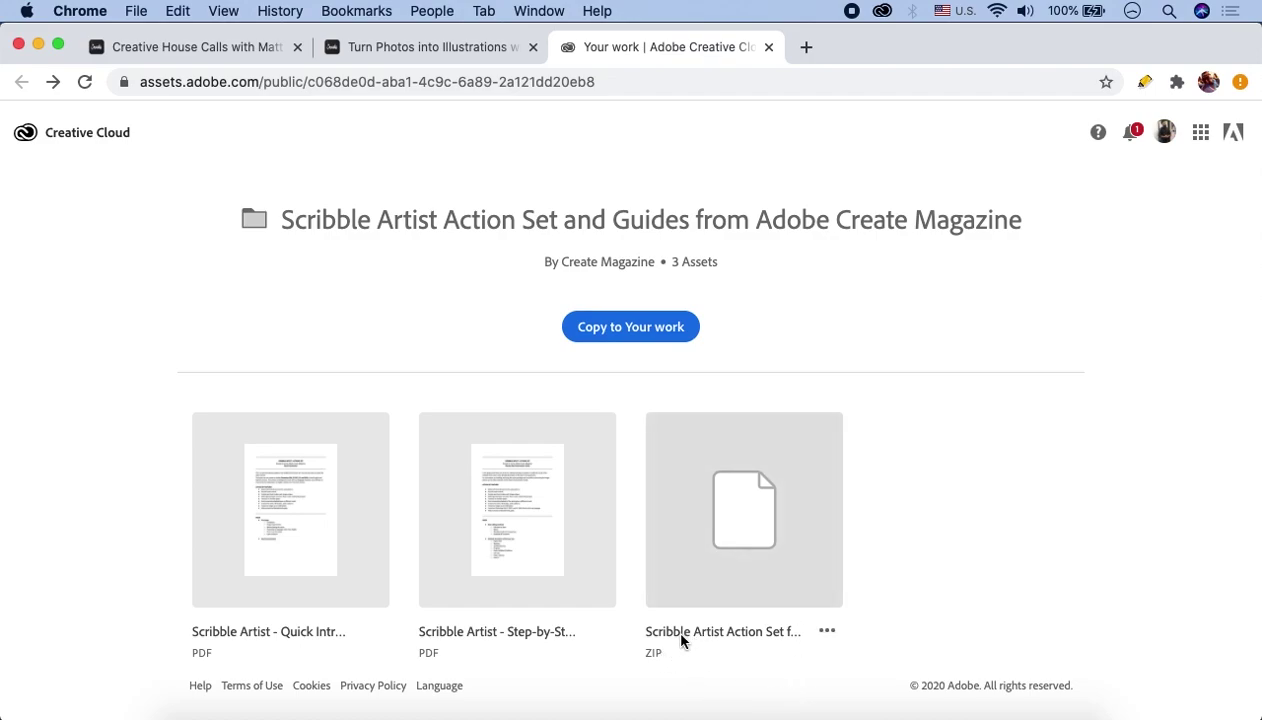
- Review the Scribble Artist asset page in Chrome, then return to Photoshop
{"action": "left_click", "coordinate": [589, 713]}
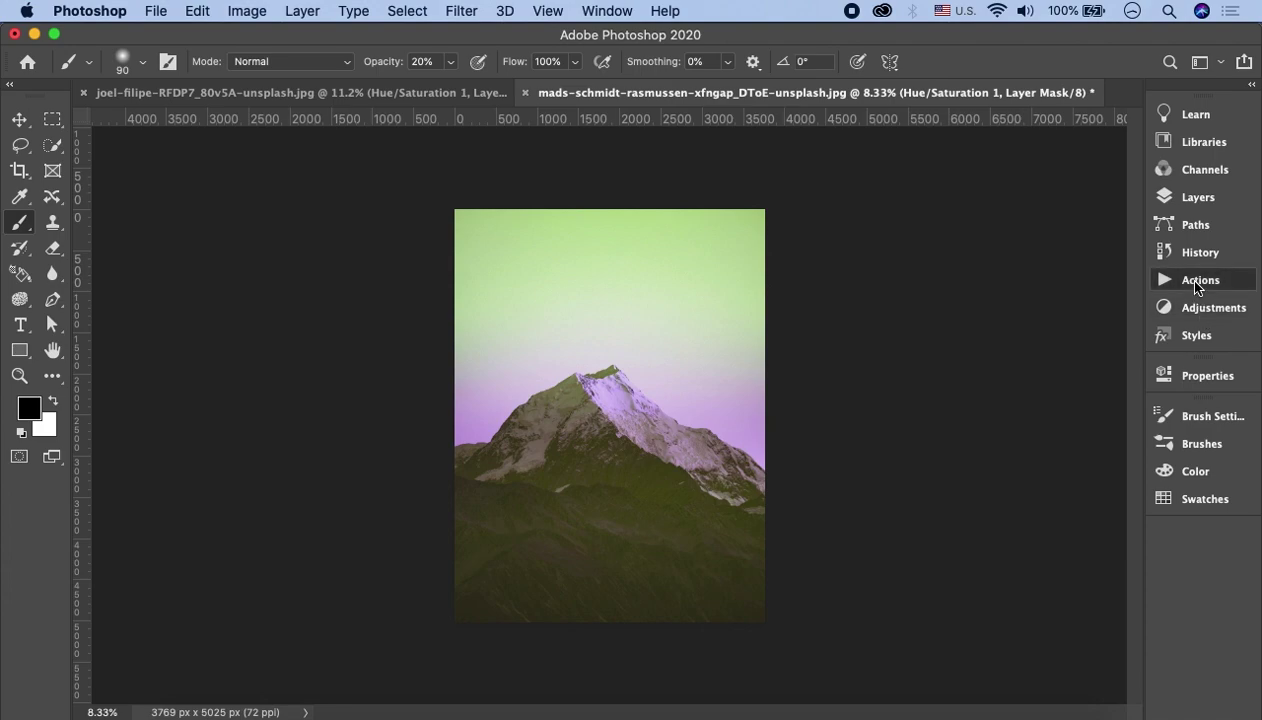
- Check that Scribble Artist - Action.atn is loaded and select its SCRIBBLE ARTIST action
{"action": "left_click", "coordinate": [1200, 281]}
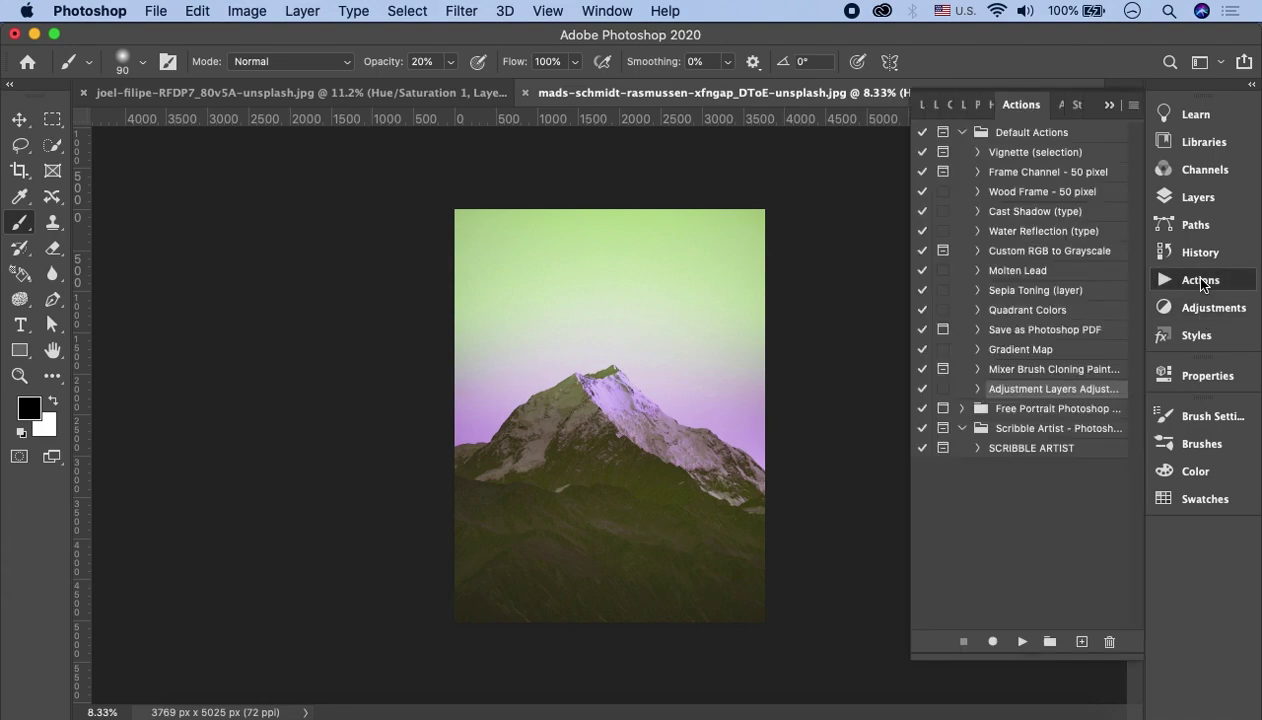
{"action": "left_click", "coordinate": [1133, 105]}
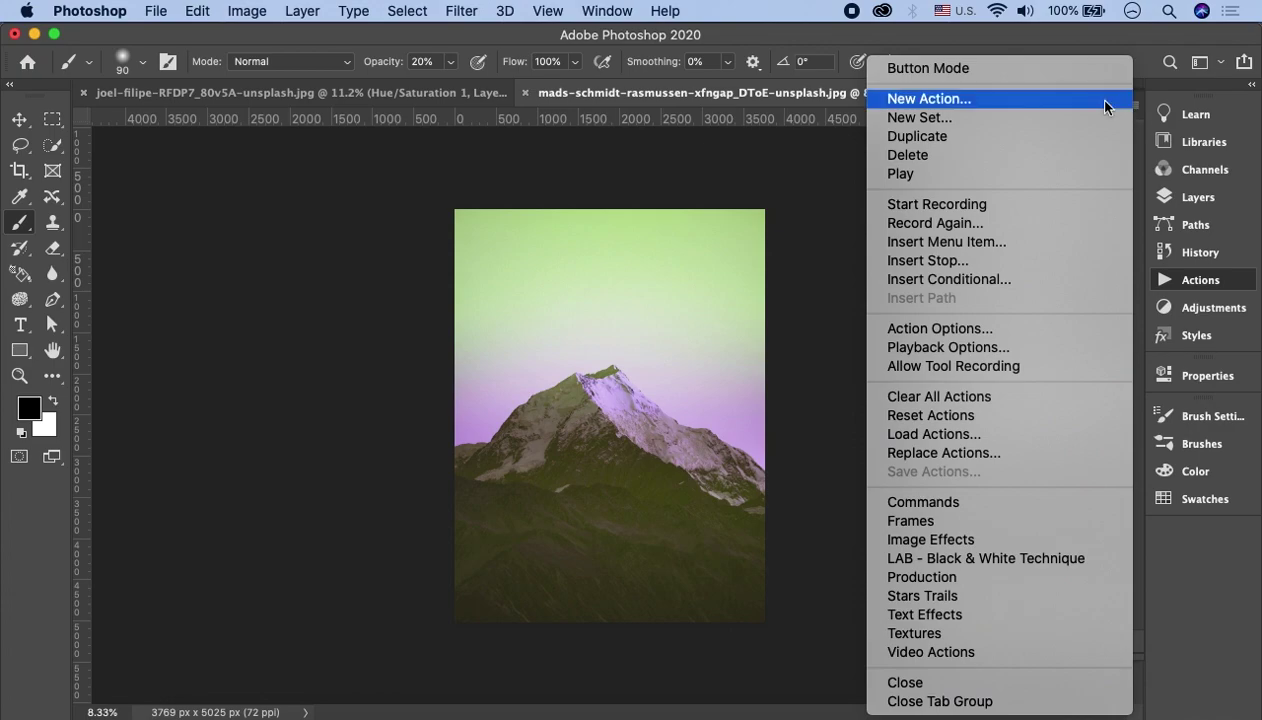
{"action": "left_click", "coordinate": [948, 438]}
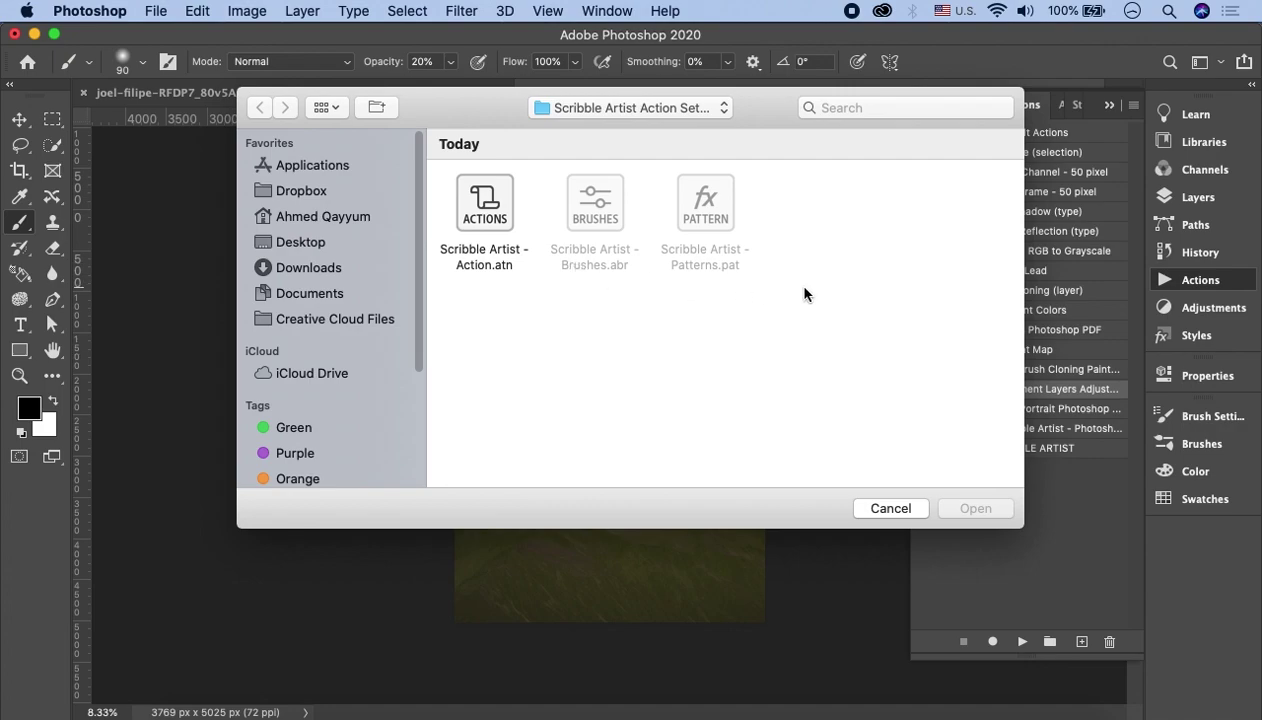
{"action": "left_click", "coordinate": [480, 260]}
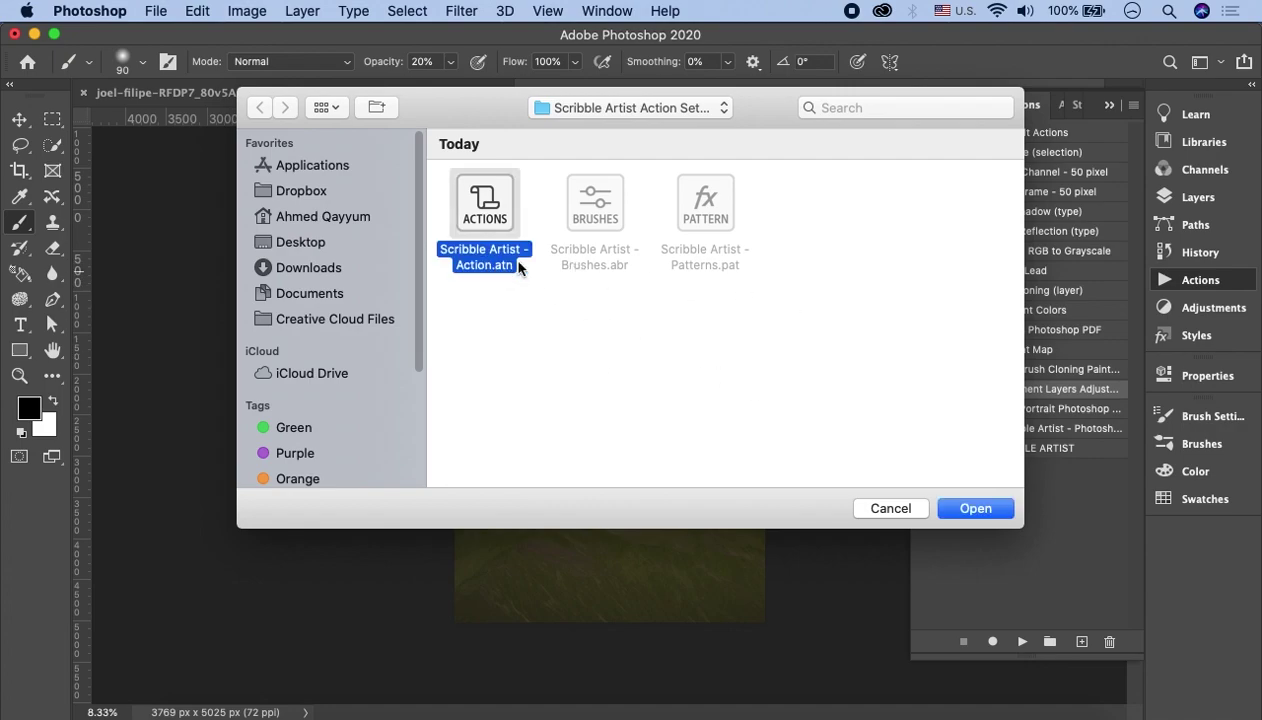
{"action": "left_click", "coordinate": [887, 510]}
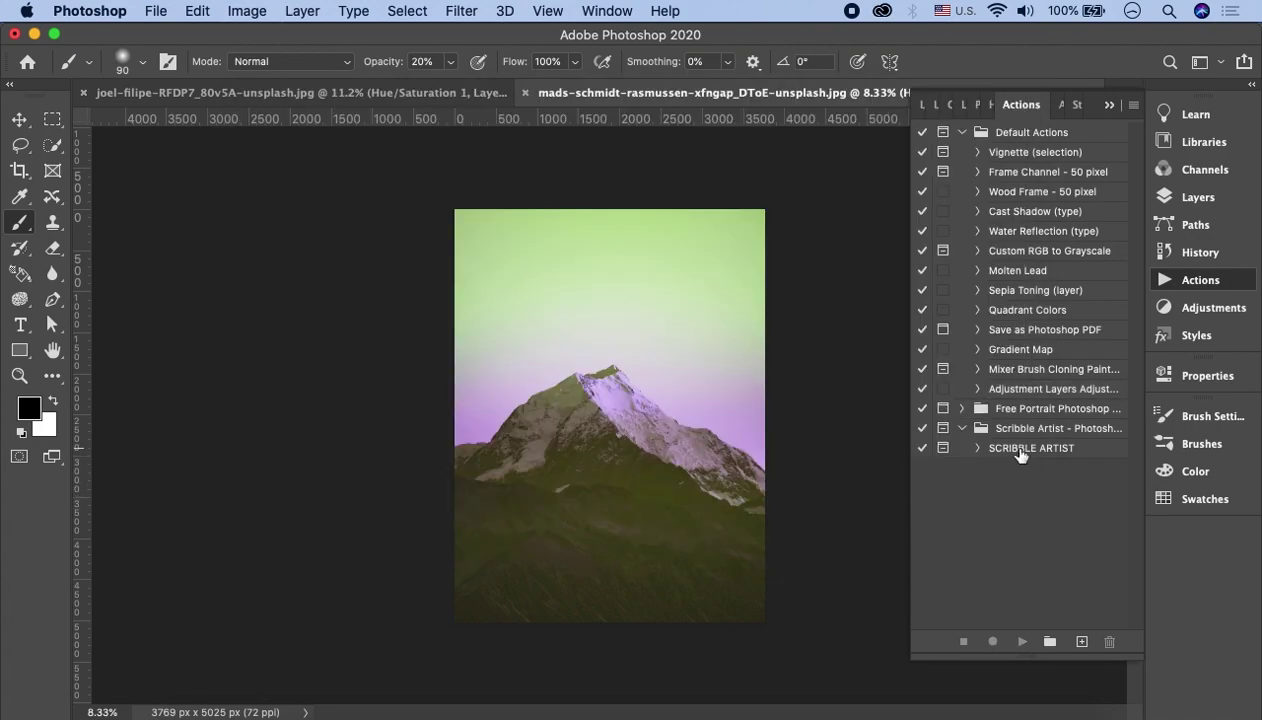
{"action": "left_click", "coordinate": [1018, 450]}
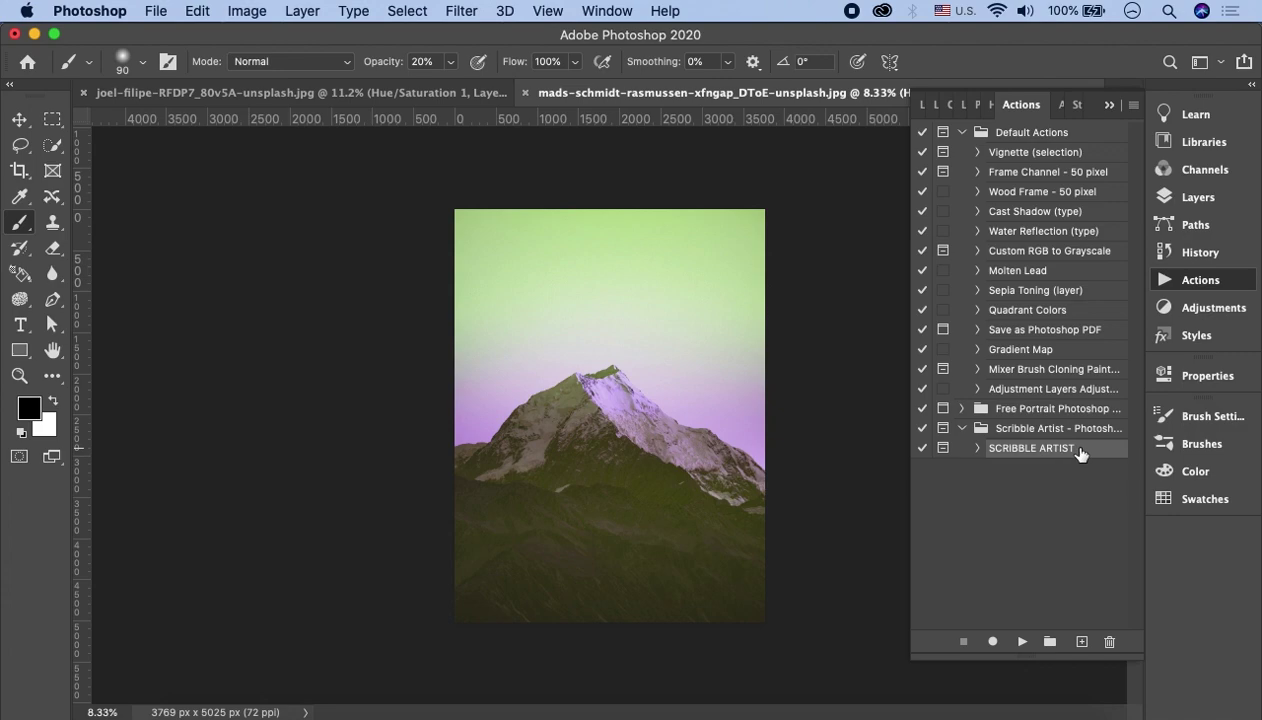
- Browse the Scribble Artist folder's presets in Export/Import Presets, then cancel without importing
{"action": "left_click", "coordinate": [197, 14]}
{"action": "mouse_move", "coordinate": [356, 516]}
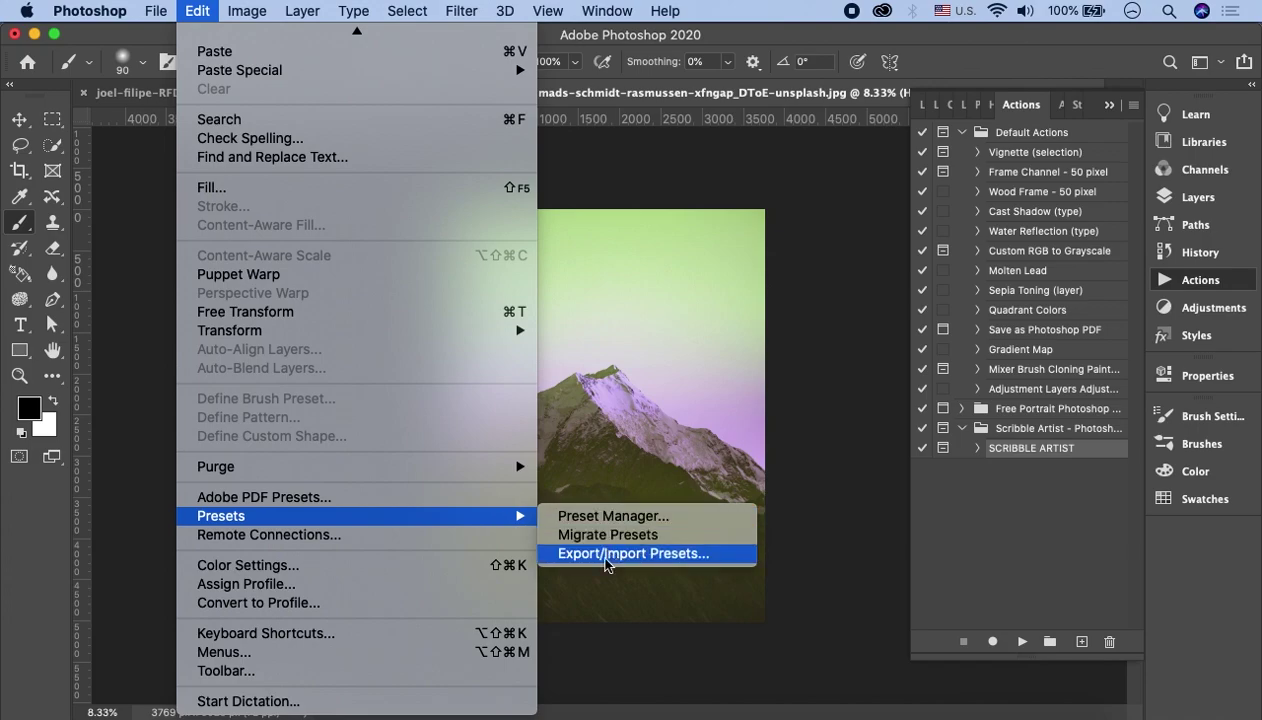
{"action": "left_click", "coordinate": [606, 555]}
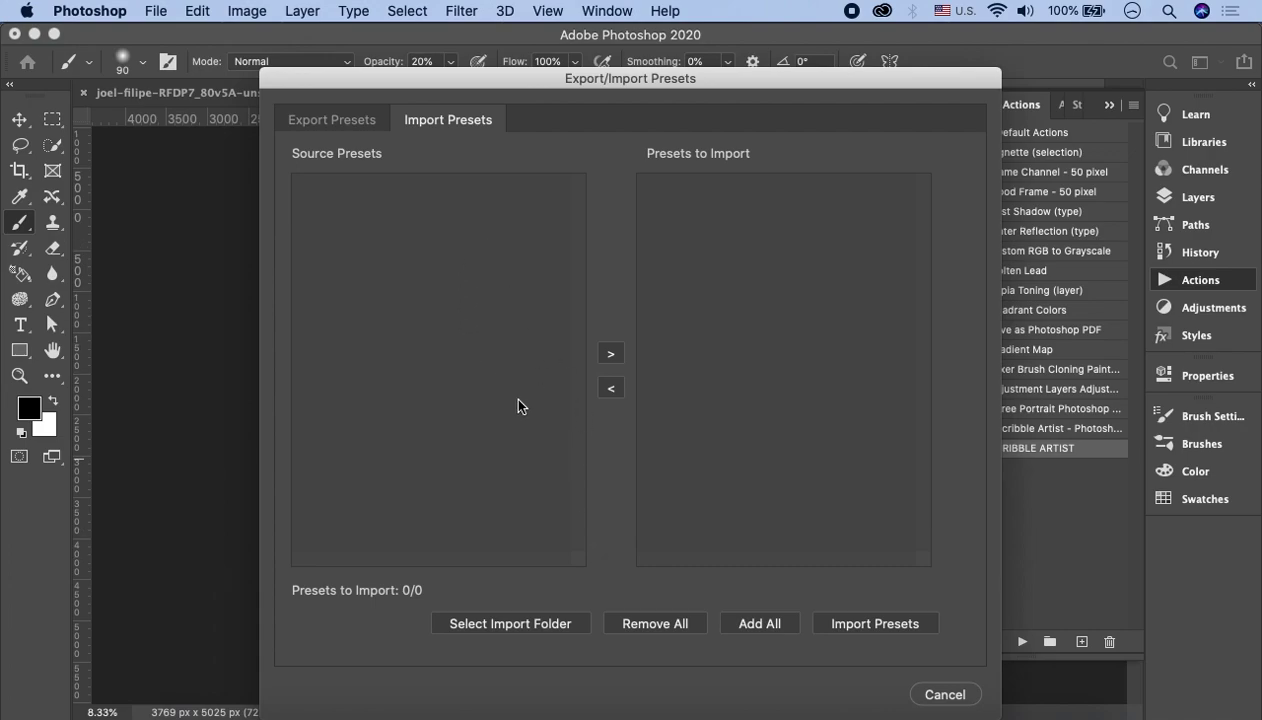
{"action": "left_click", "coordinate": [491, 625]}
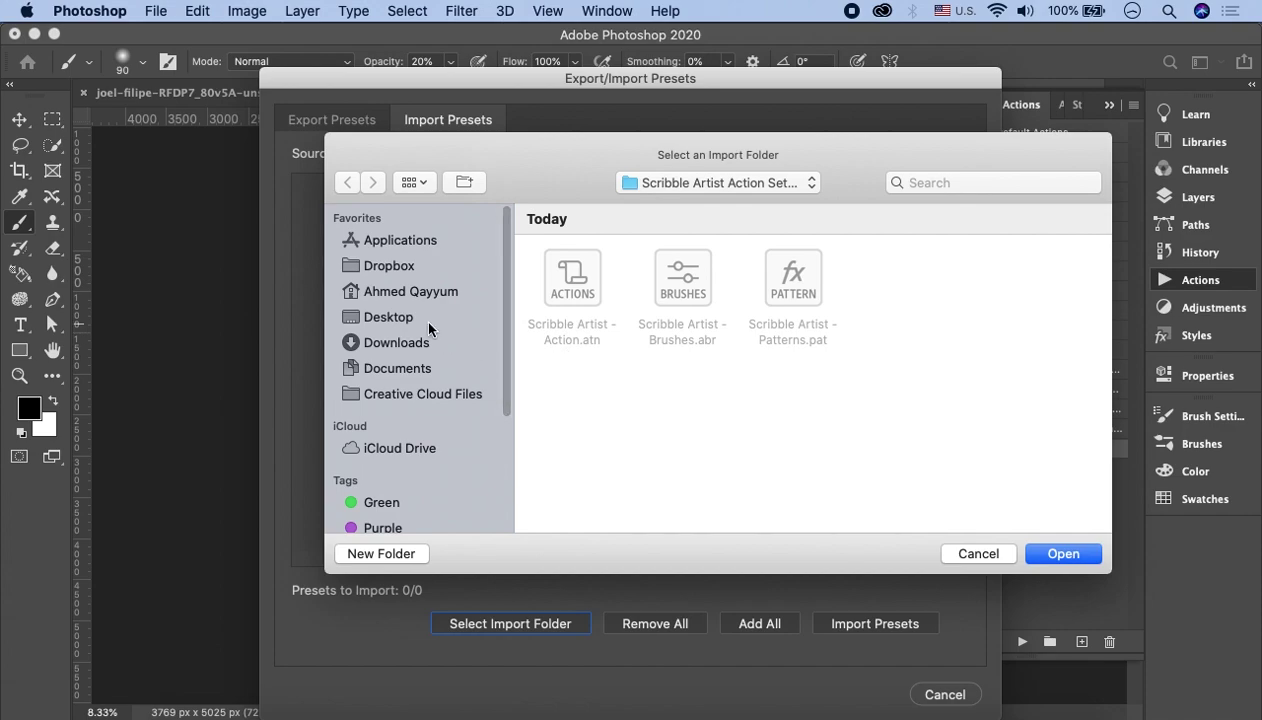
{"action": "left_click", "coordinate": [422, 317]}
{"action": "scroll", "coordinate": [720, 440], "scroll_direction": "down", "scroll_amount": 1}
{"action": "left_click", "coordinate": [710, 428]}
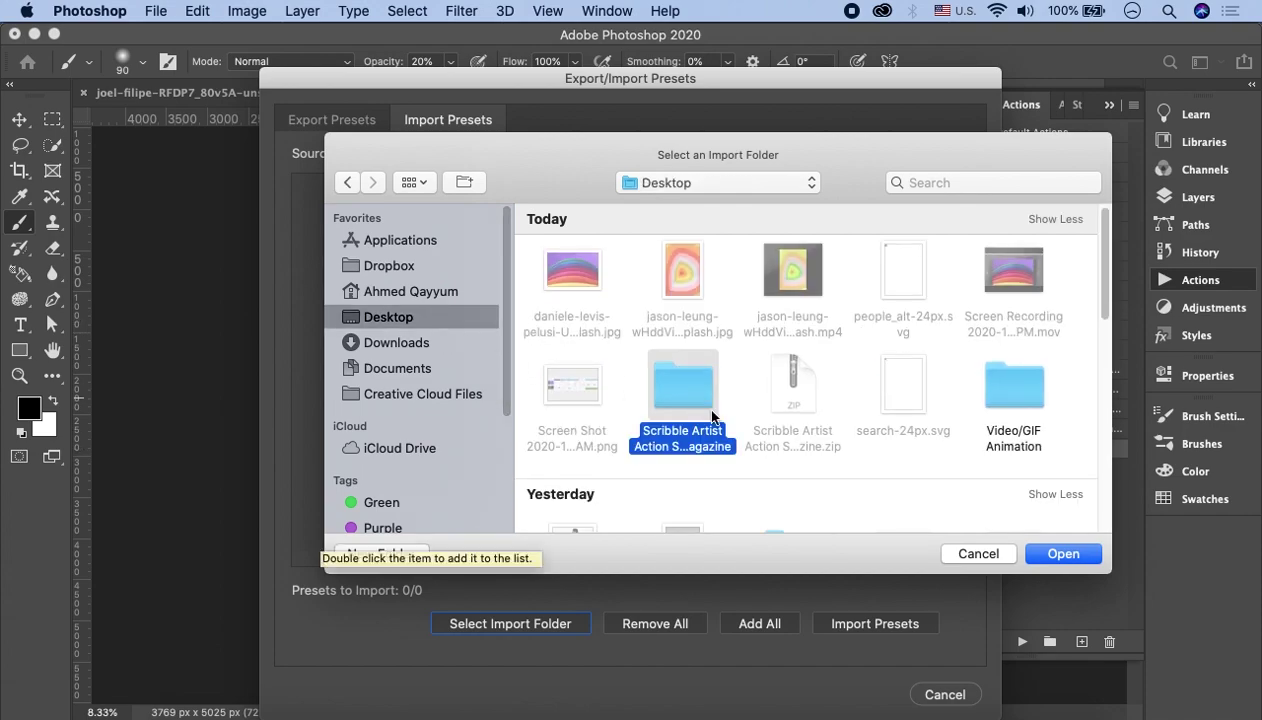
{"action": "left_click", "coordinate": [1060, 558]}
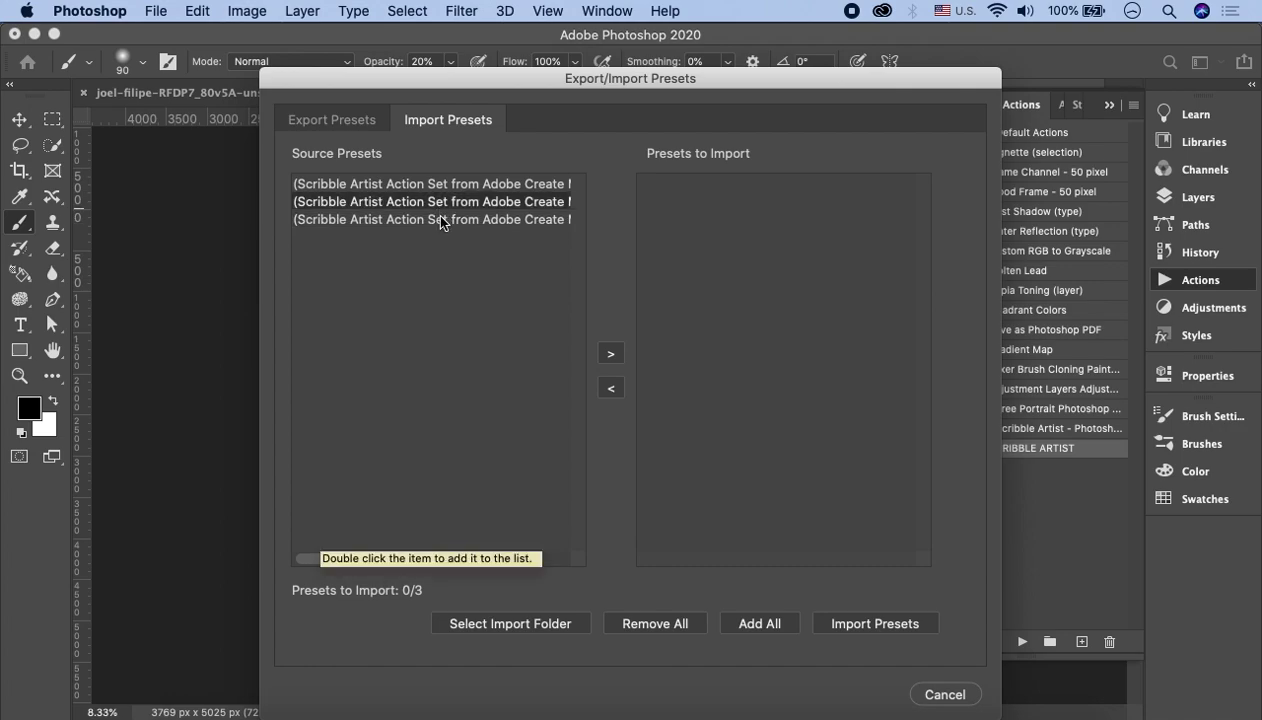
{"action": "double_click", "coordinate": [441, 220]}
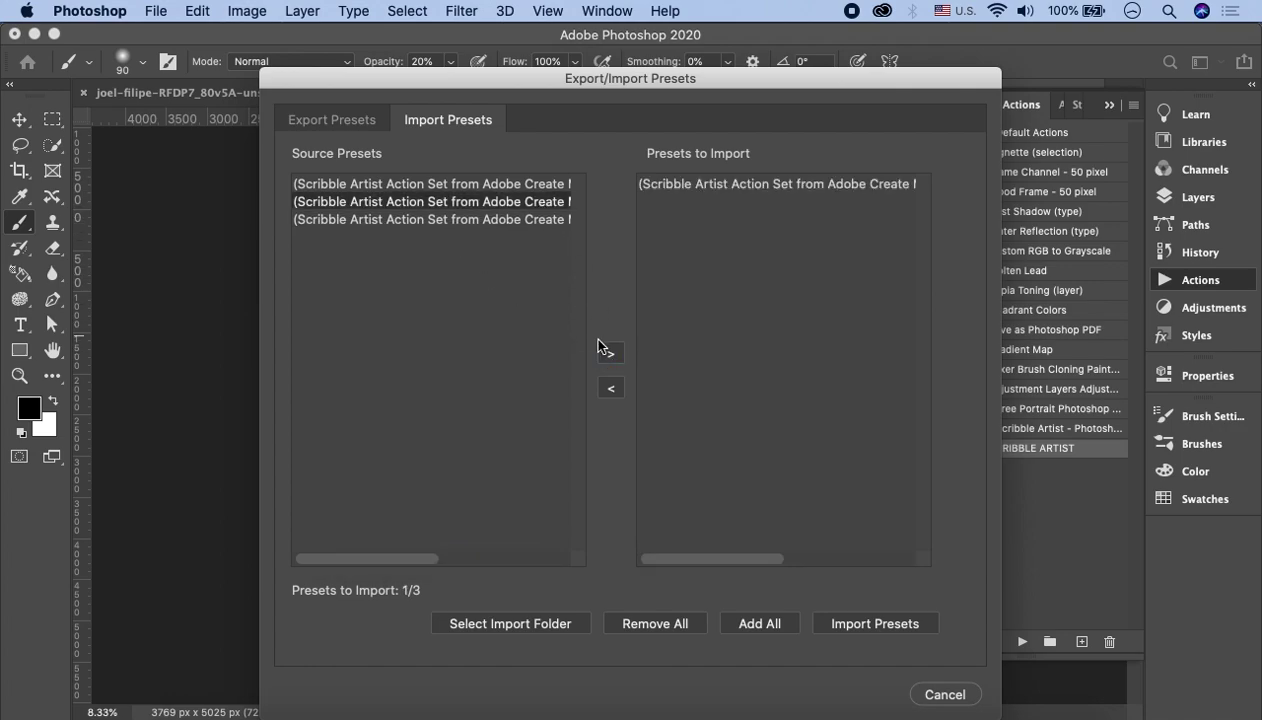
{"action": "left_click", "coordinate": [606, 350]}
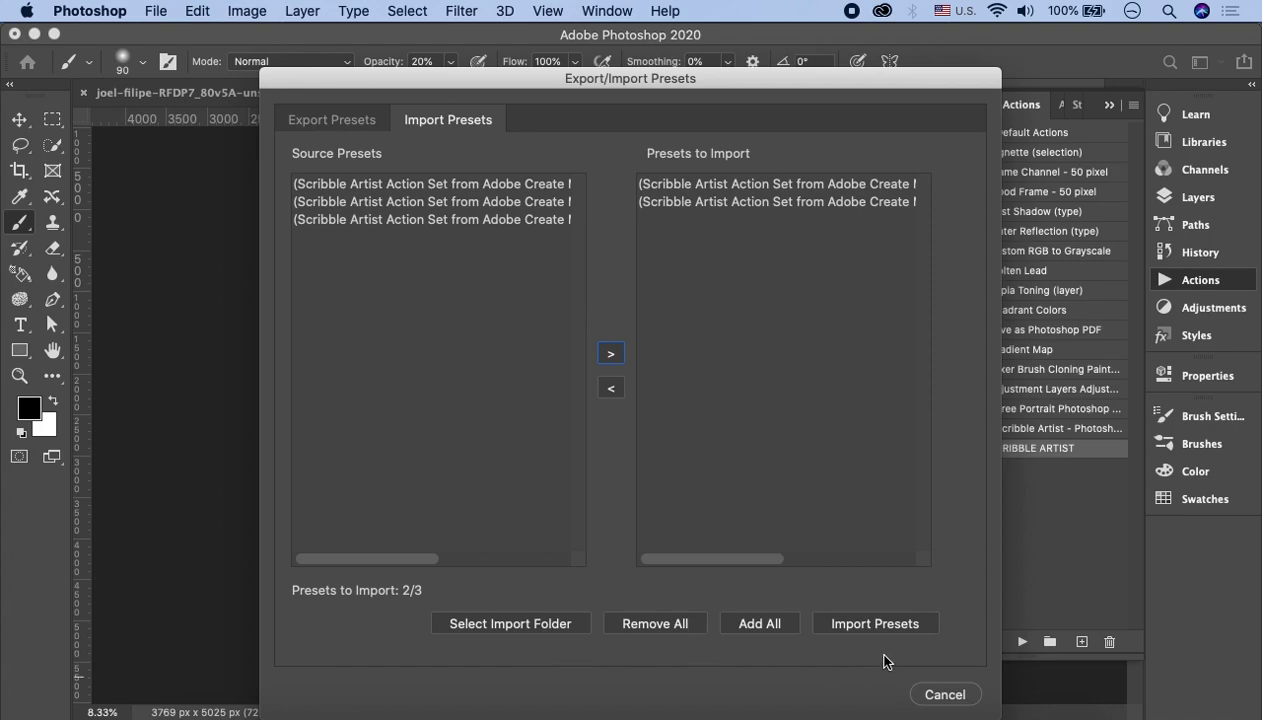
{"action": "left_click", "coordinate": [940, 698]}
- Close the mountain document and select Color Balance 1 in the building photo's layers
{"action": "left_click", "coordinate": [1109, 104]}
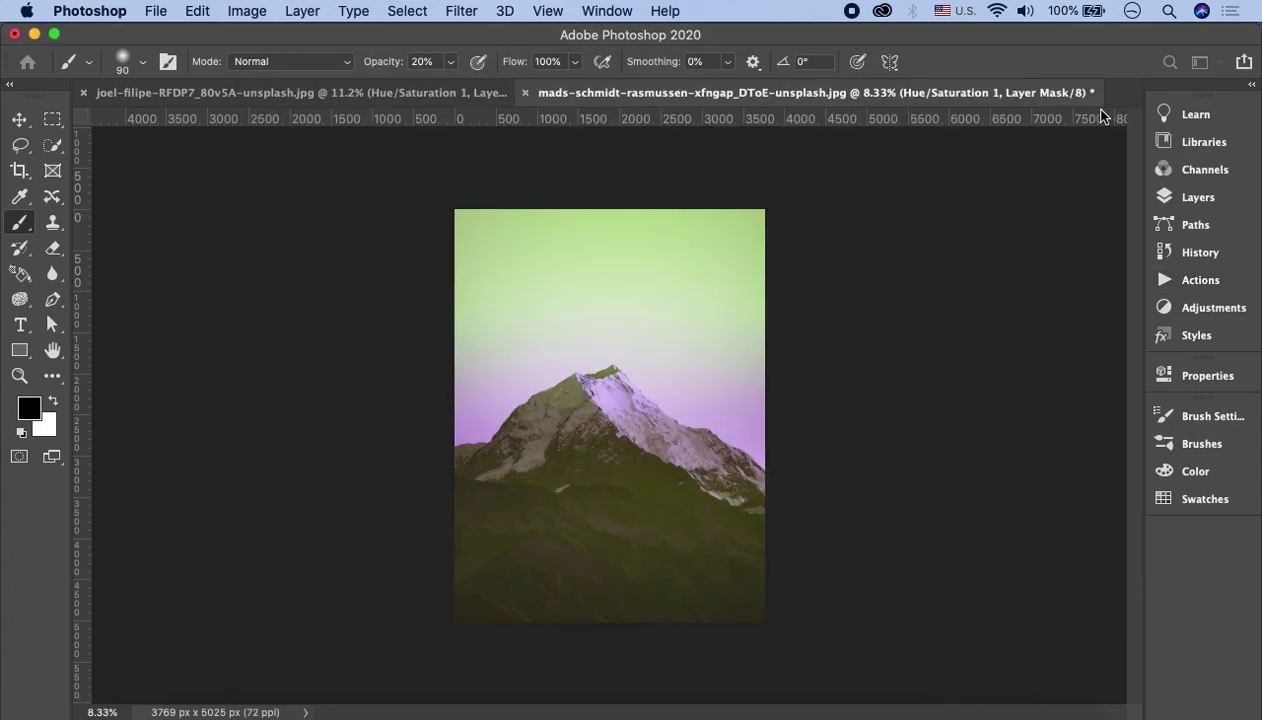
{"action": "left_click", "coordinate": [525, 92]}
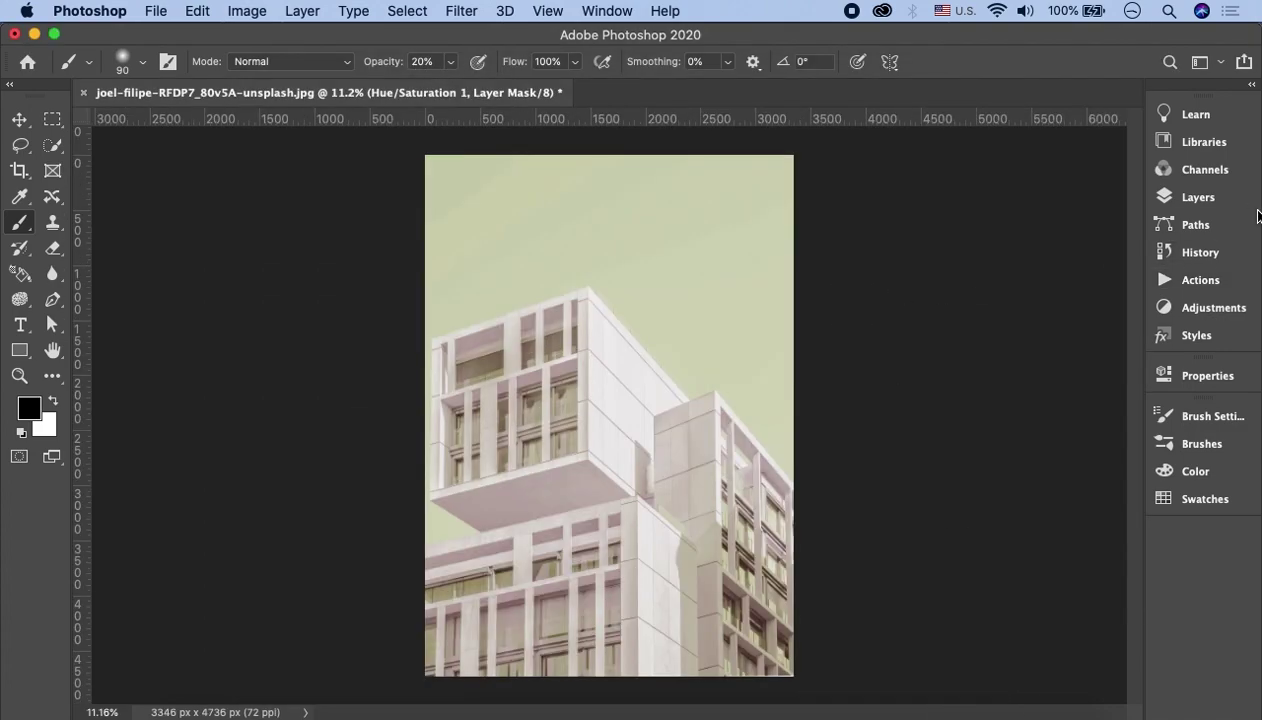
{"action": "left_click", "coordinate": [1208, 203]}
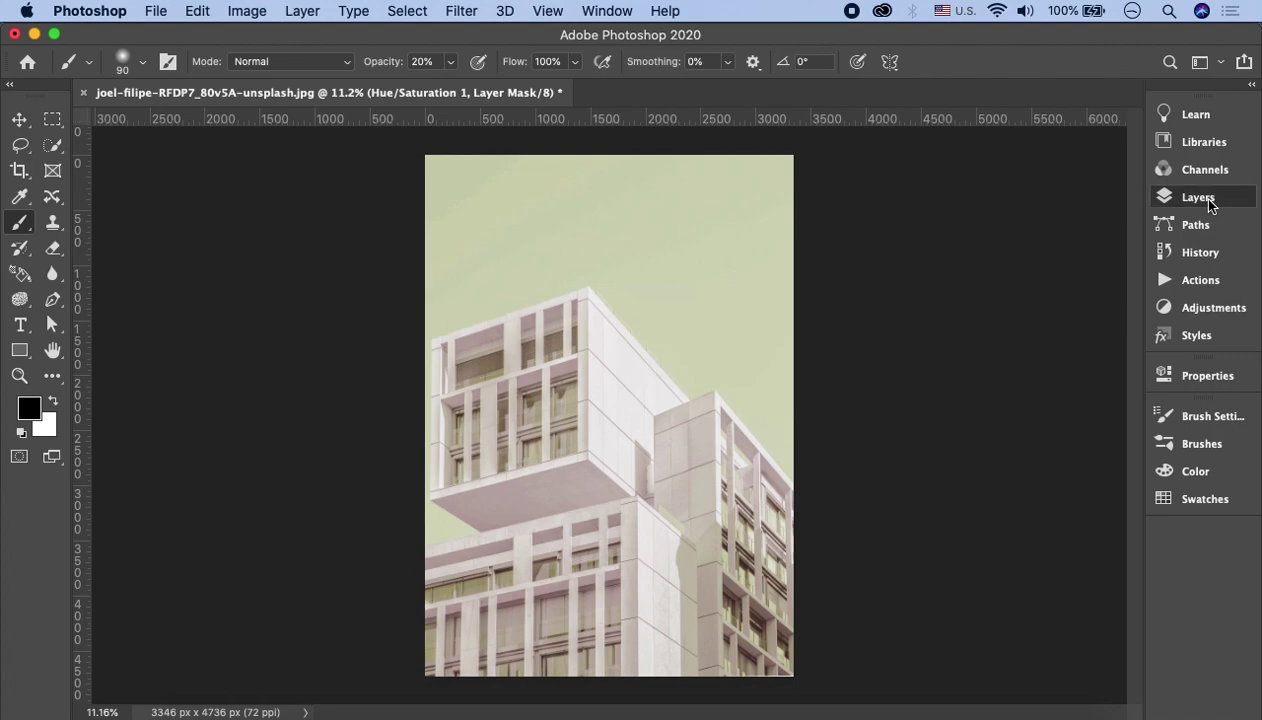
{"action": "left_click", "coordinate": [1055, 345]}
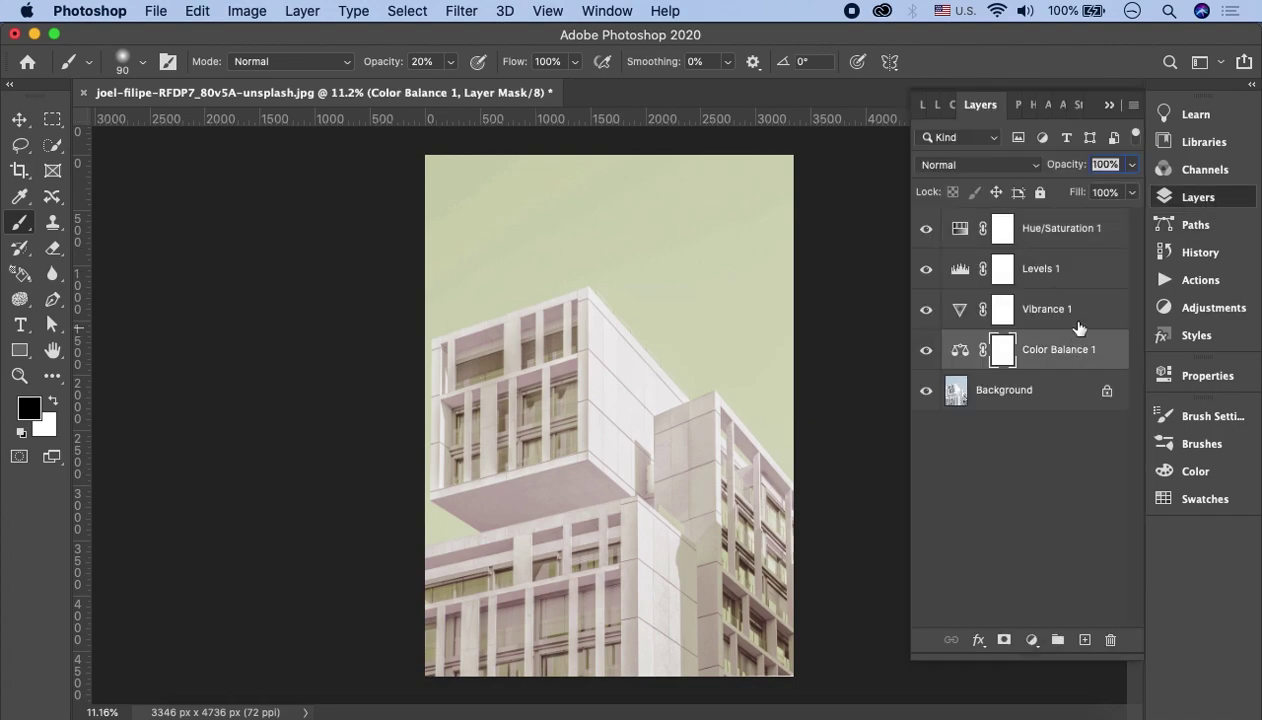
- Delete the four adjustment layers, convert Layer 0 back to Background, and add a new layer
{"action": "left_click", "coordinate": [1065, 232], "text": "shift"}
{"action": "left_click", "coordinate": [1110, 639]}
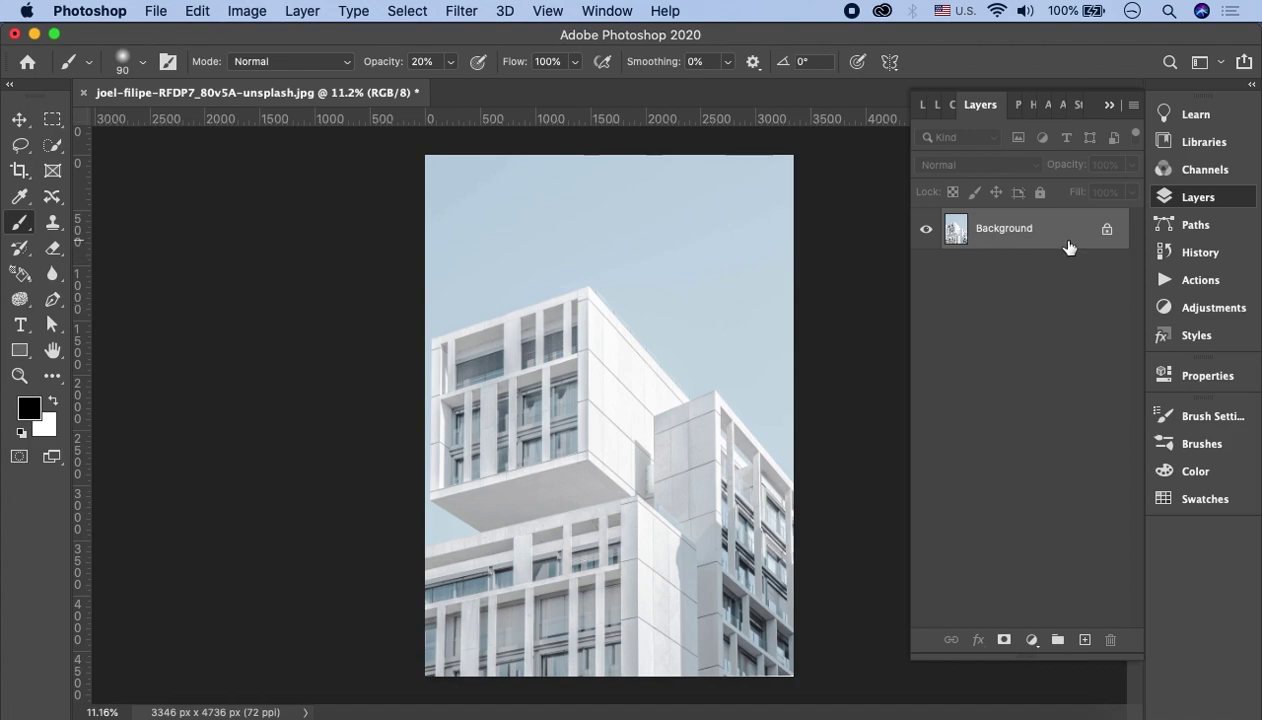
{"action": "left_click", "coordinate": [1107, 229]}
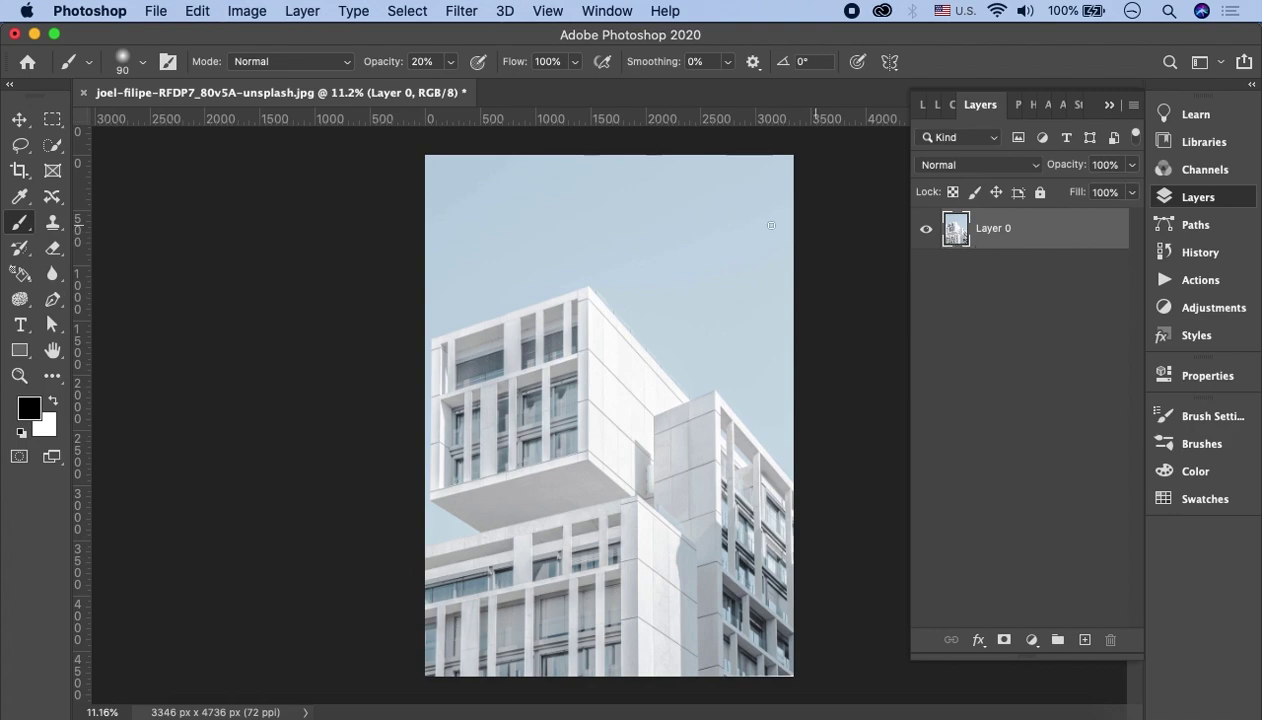
{"action": "left_click", "coordinate": [302, 12]}
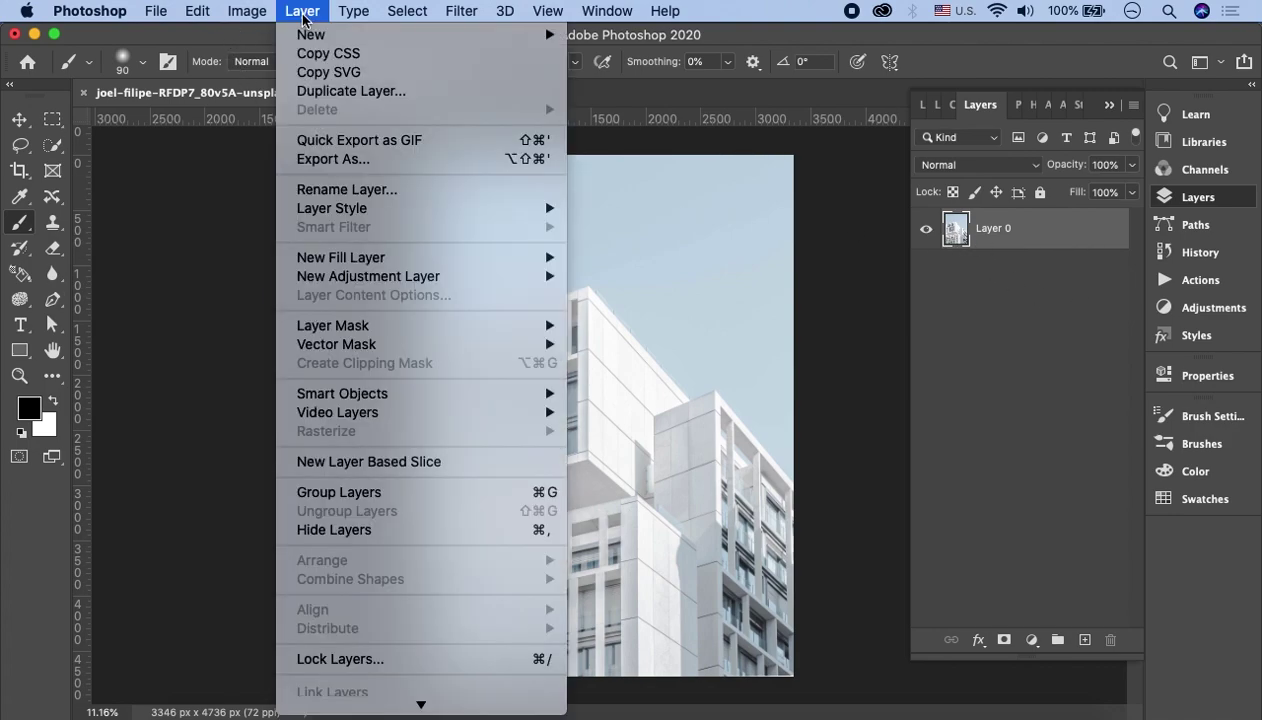
{"action": "mouse_move", "coordinate": [311, 34]}
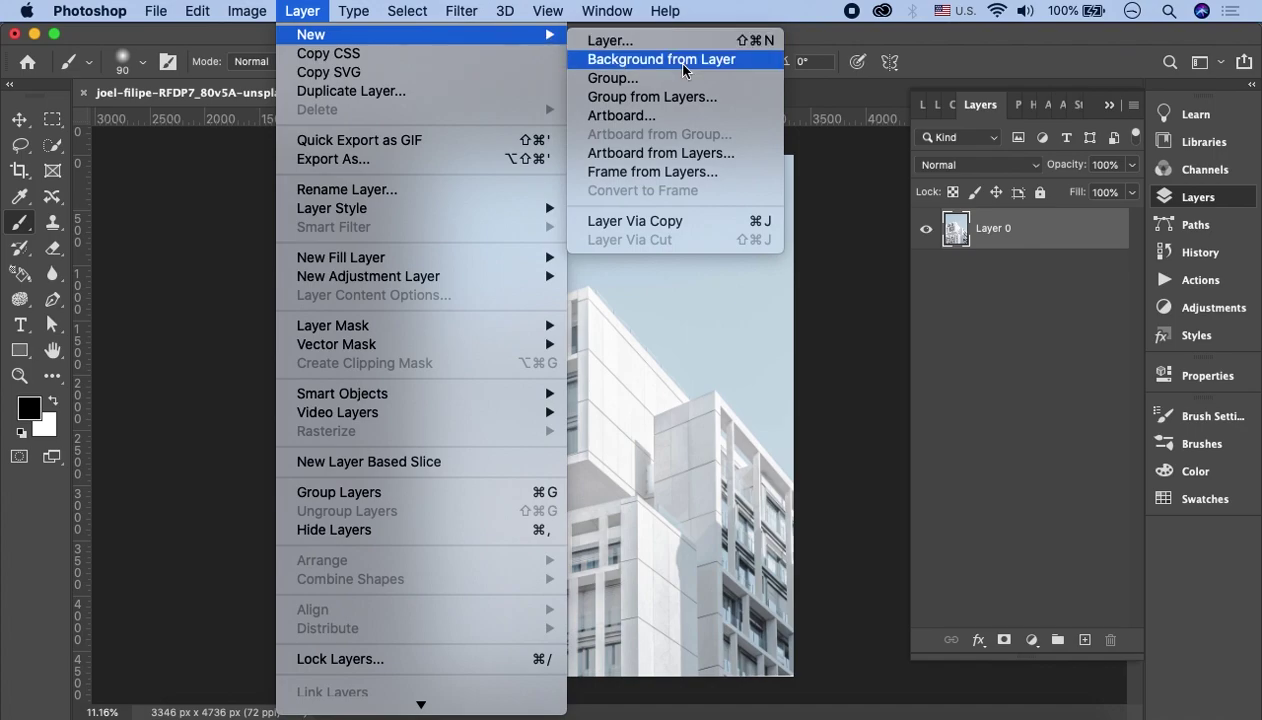
{"action": "left_click", "coordinate": [703, 67]}
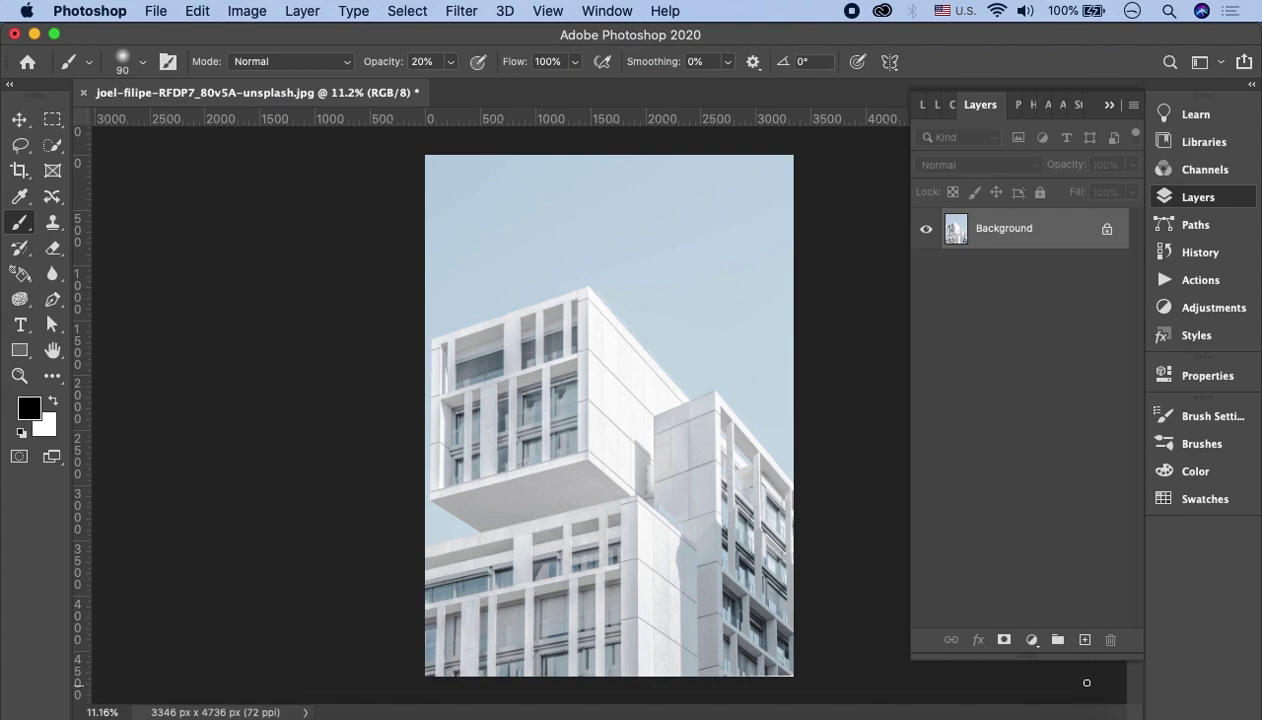
{"action": "left_click", "coordinate": [1085, 639]}
- Rename the new layer 'mask' and make it the active layer
{"action": "double_click", "coordinate": [993, 229]}
{"action": "type", "text": "mask"}
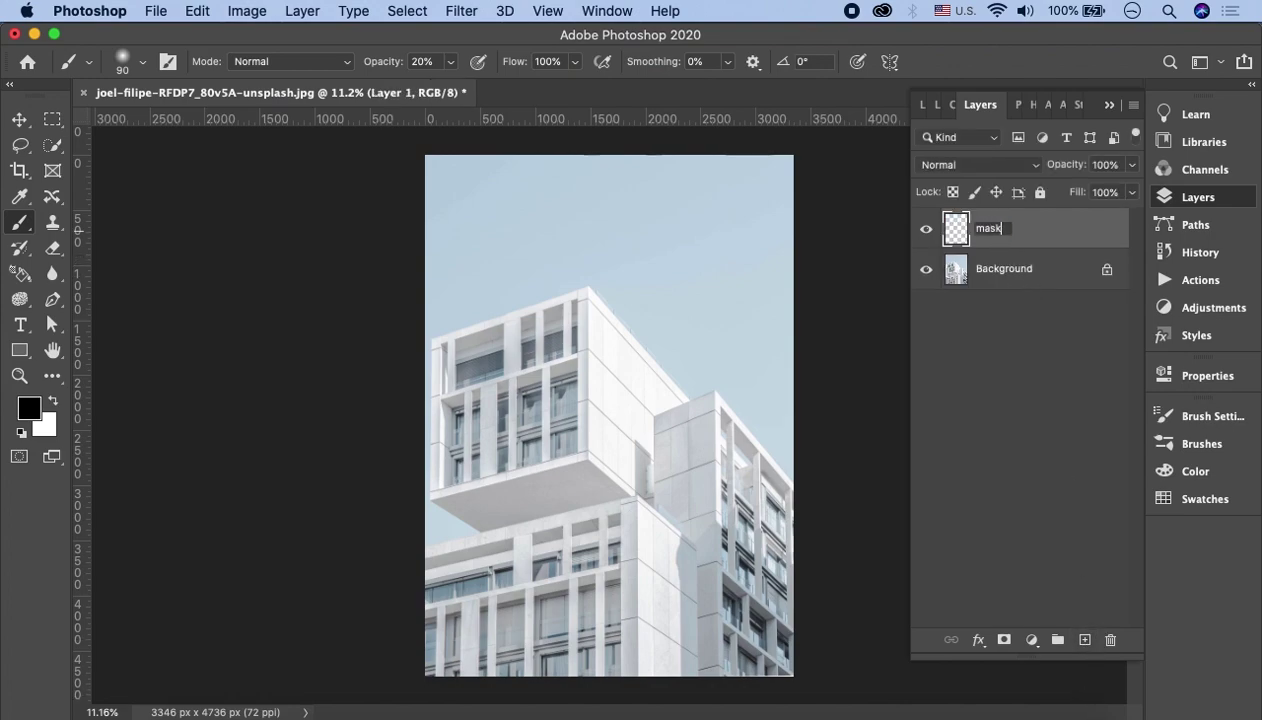
{"action": "key", "text": "Return"}
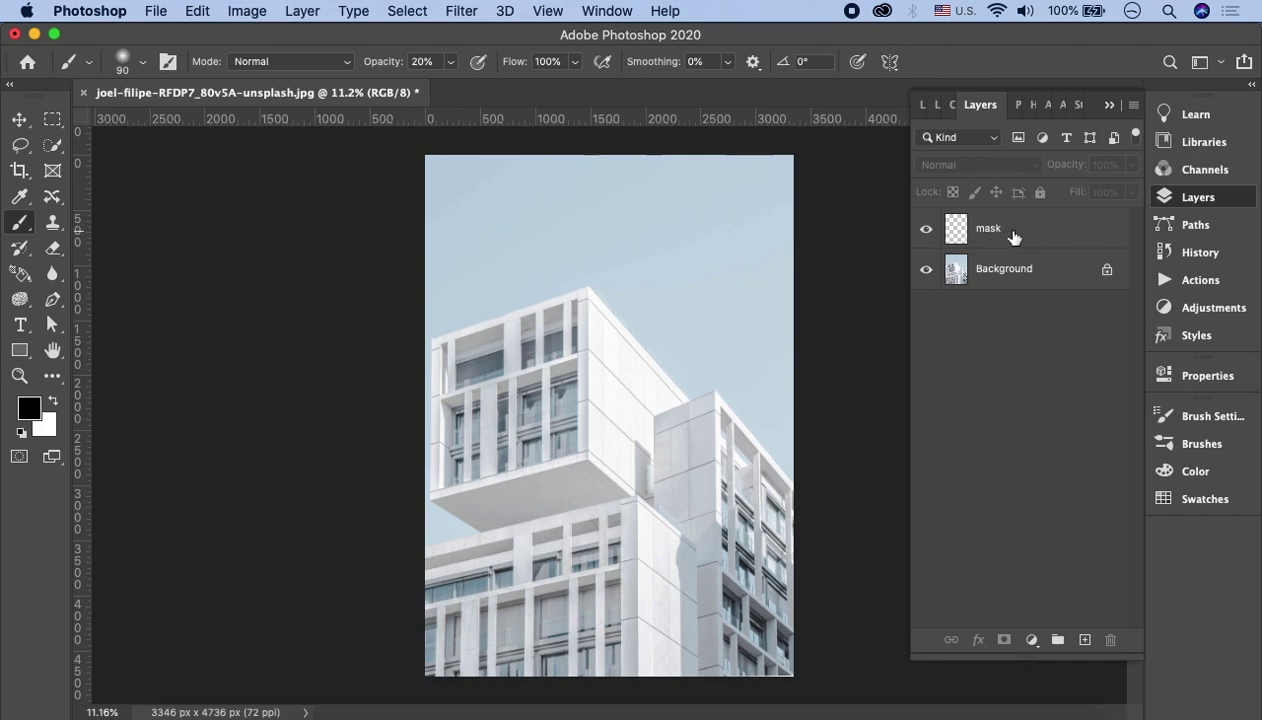
{"action": "left_click", "coordinate": [1073, 231]}
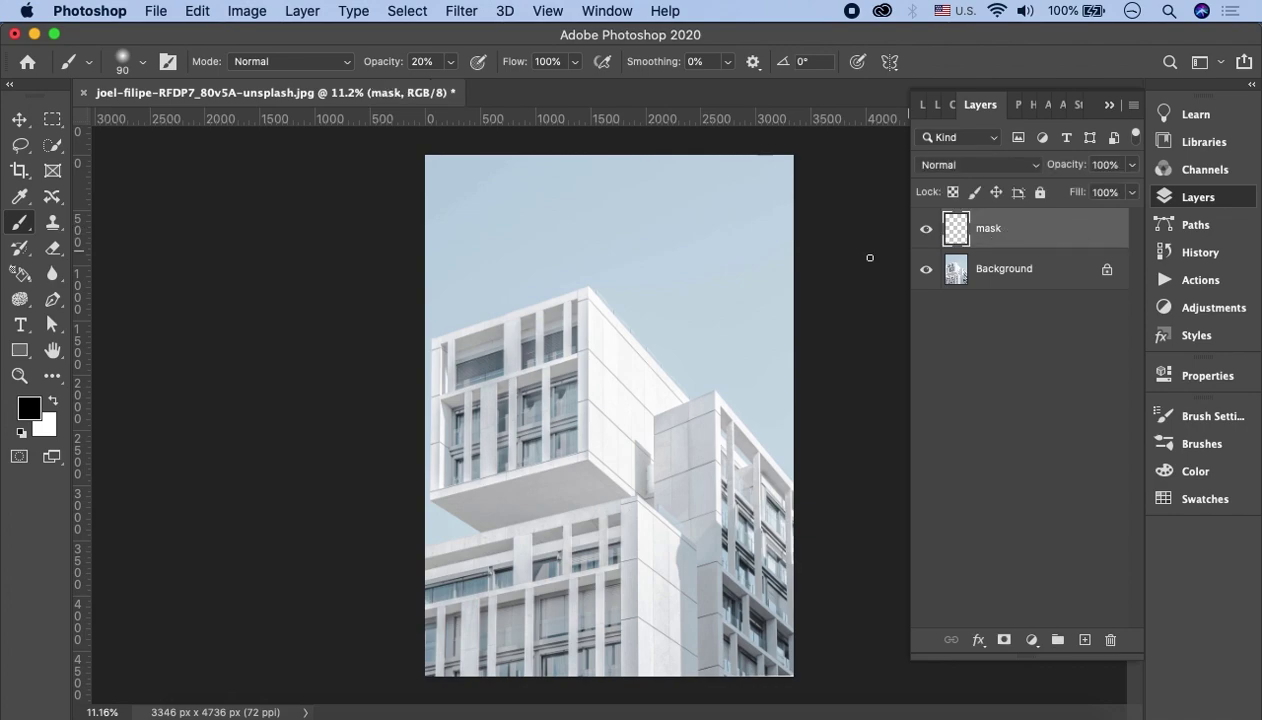
- Set the foreground colour to bright yellow
{"action": "left_click", "coordinate": [30, 405]}
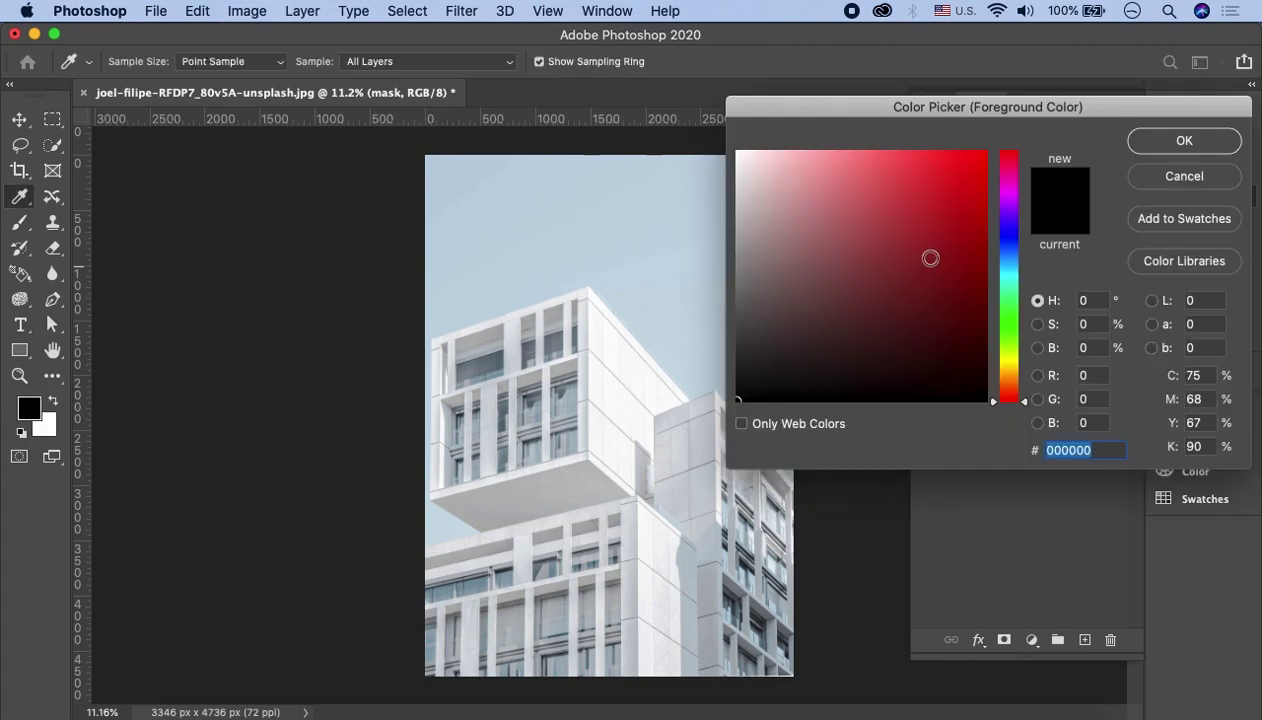
{"action": "left_click", "coordinate": [1005, 279]}
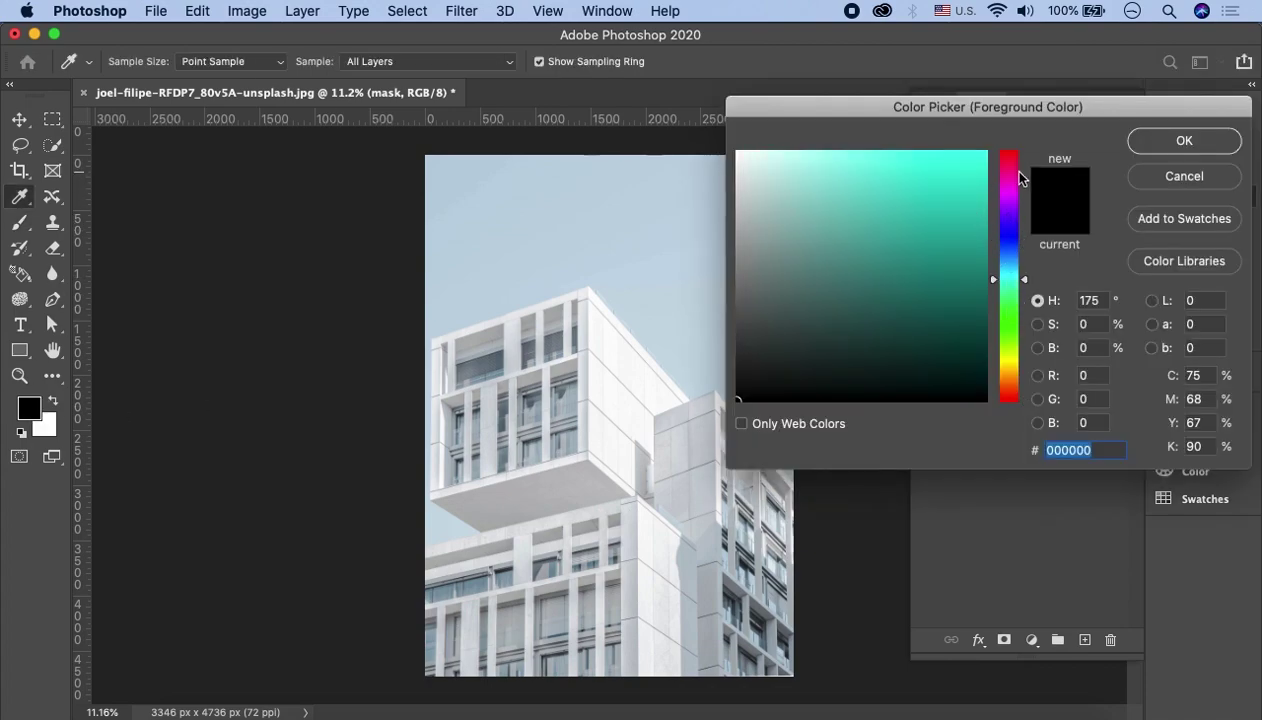
{"action": "left_click", "coordinate": [1006, 364]}
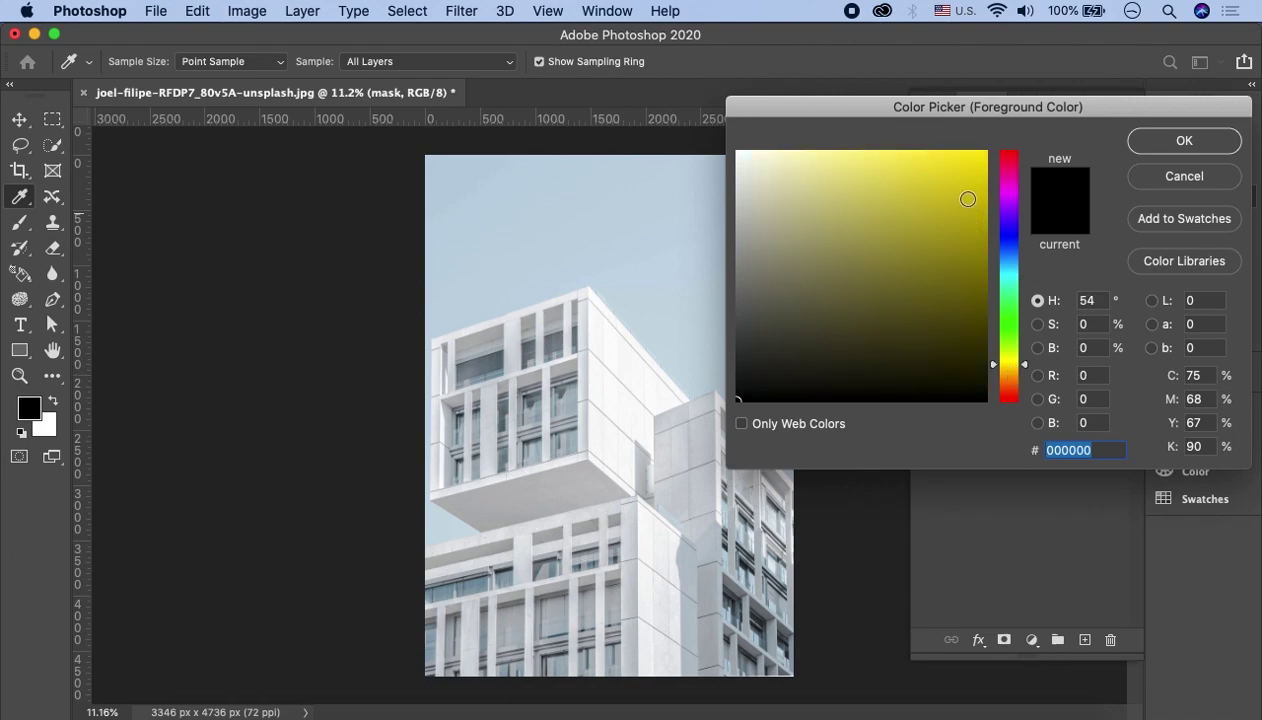
{"action": "left_click", "coordinate": [931, 170]}
{"action": "left_click", "coordinate": [1168, 146]}
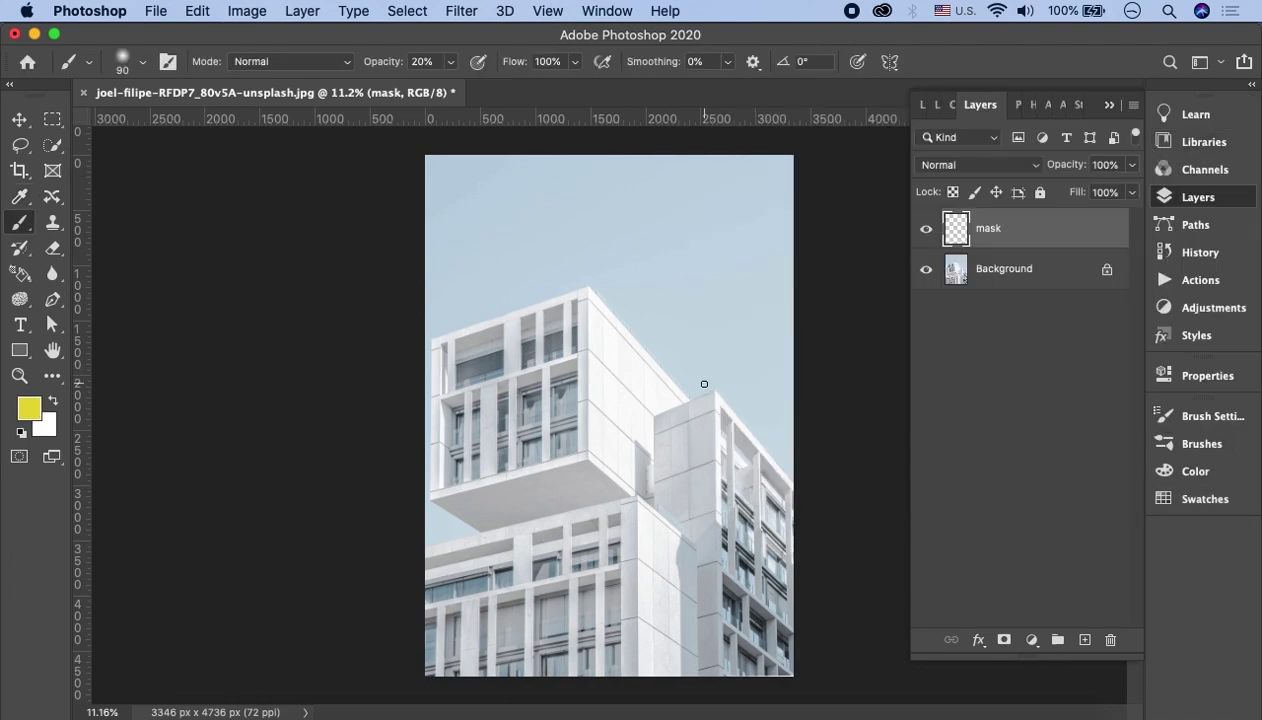
- With a 600 px hard round brush at 100% opacity, paint yellow over the building
{"action": "key", "text": "bracketright"}
{"action": "key", "text": "bracketright"}
{"action": "key", "text": "bracketright"}
{"action": "key", "text": "bracketright"}
{"action": "key", "text": "bracketright"}
{"action": "key", "text": "bracketright"}
{"action": "key", "text": "bracketright"}
{"action": "key", "text": "bracketright"}
{"action": "key", "text": "bracketright"}
{"action": "key", "text": "bracketright"}
{"action": "key", "text": "bracketleft"}
{"action": "key", "text": "bracketleft"}
{"action": "key", "text": "bracketleft"}
{"action": "left_click_drag", "start_coordinate": [442, 352], "coordinate": [550, 314]}
{"action": "key", "text": "cmd+z"}
{"action": "left_click", "coordinate": [450, 61]}
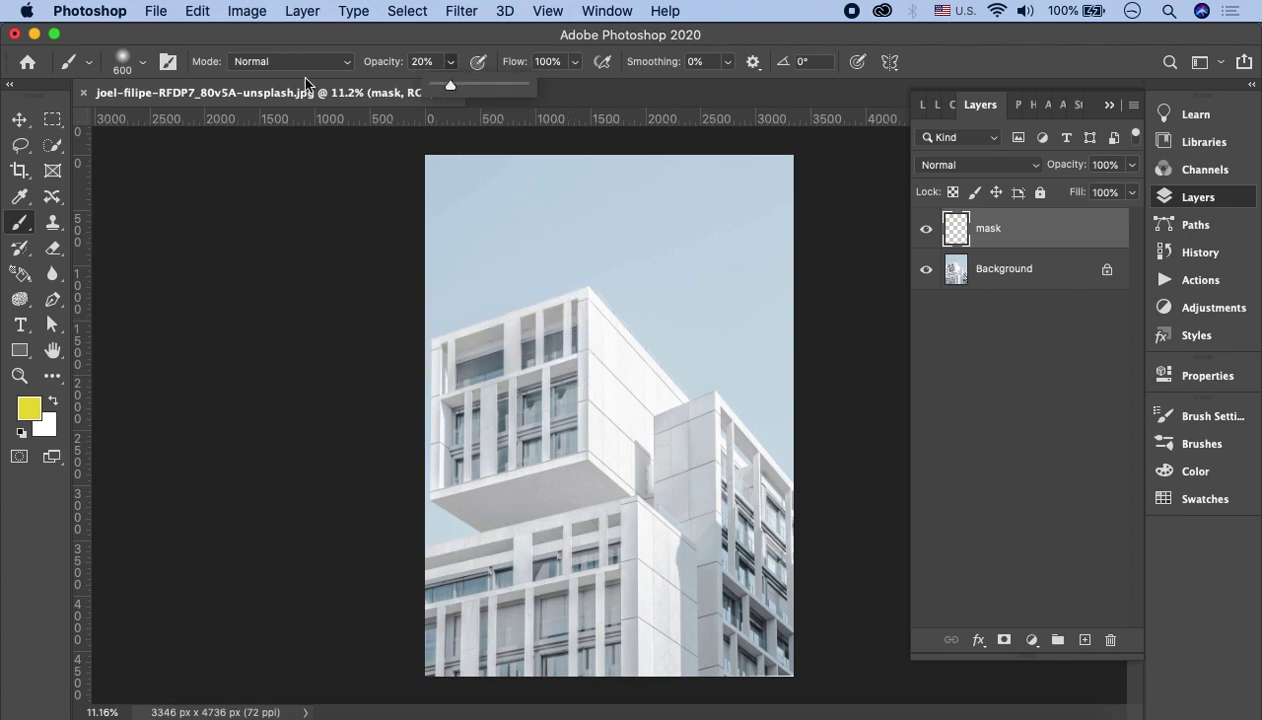
{"action": "left_click_drag", "start_coordinate": [450, 85], "coordinate": [548, 98]}
{"action": "left_click", "coordinate": [416, 50]}
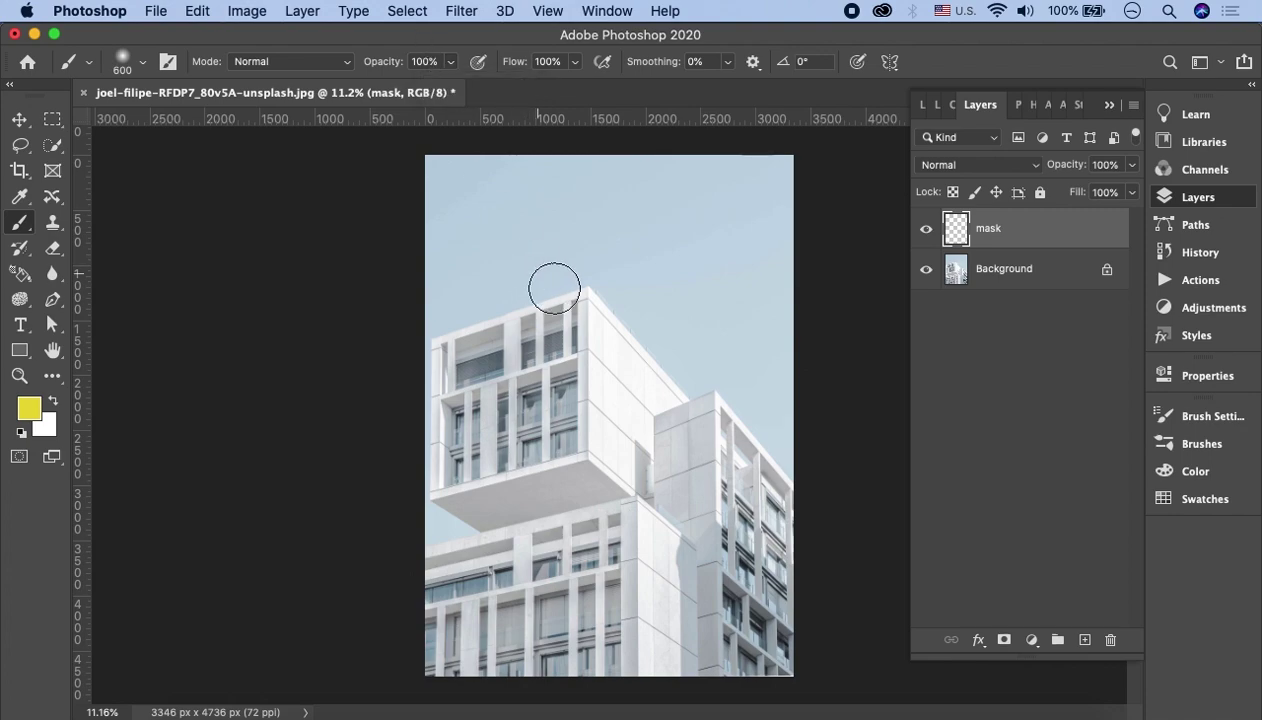
{"action": "right_click", "coordinate": [512, 274]}
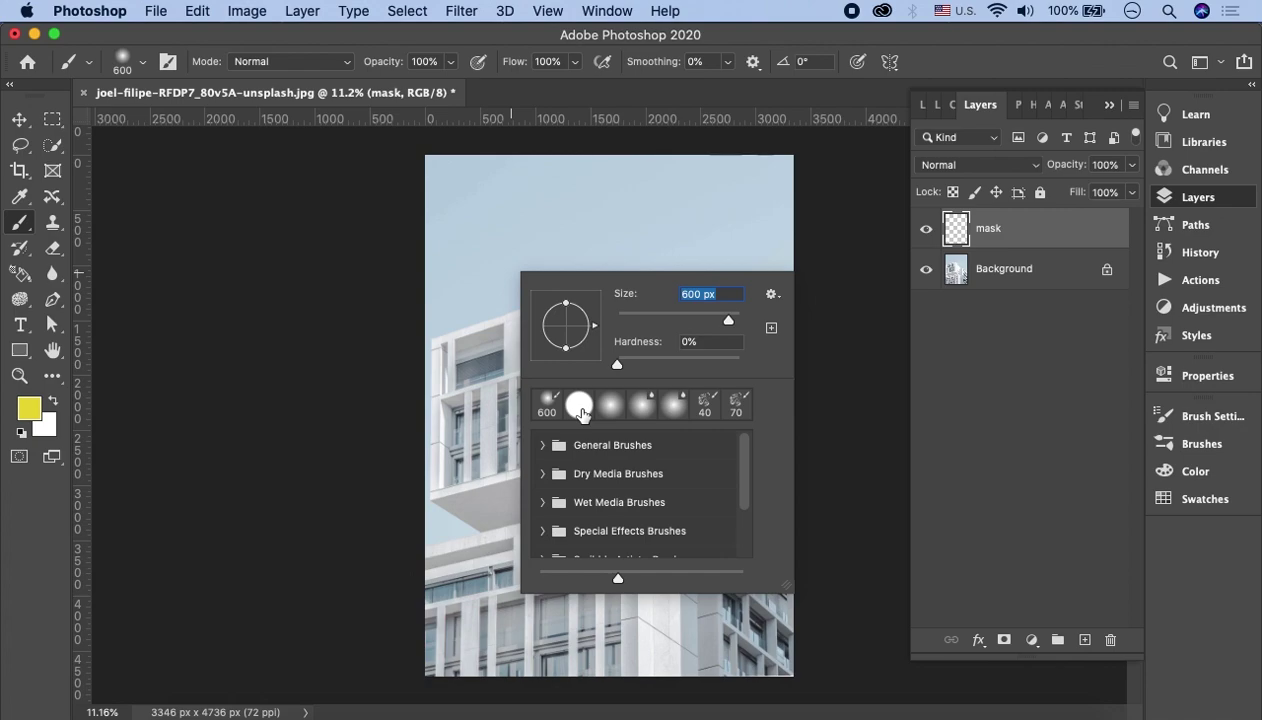
{"action": "left_click", "coordinate": [580, 406]}
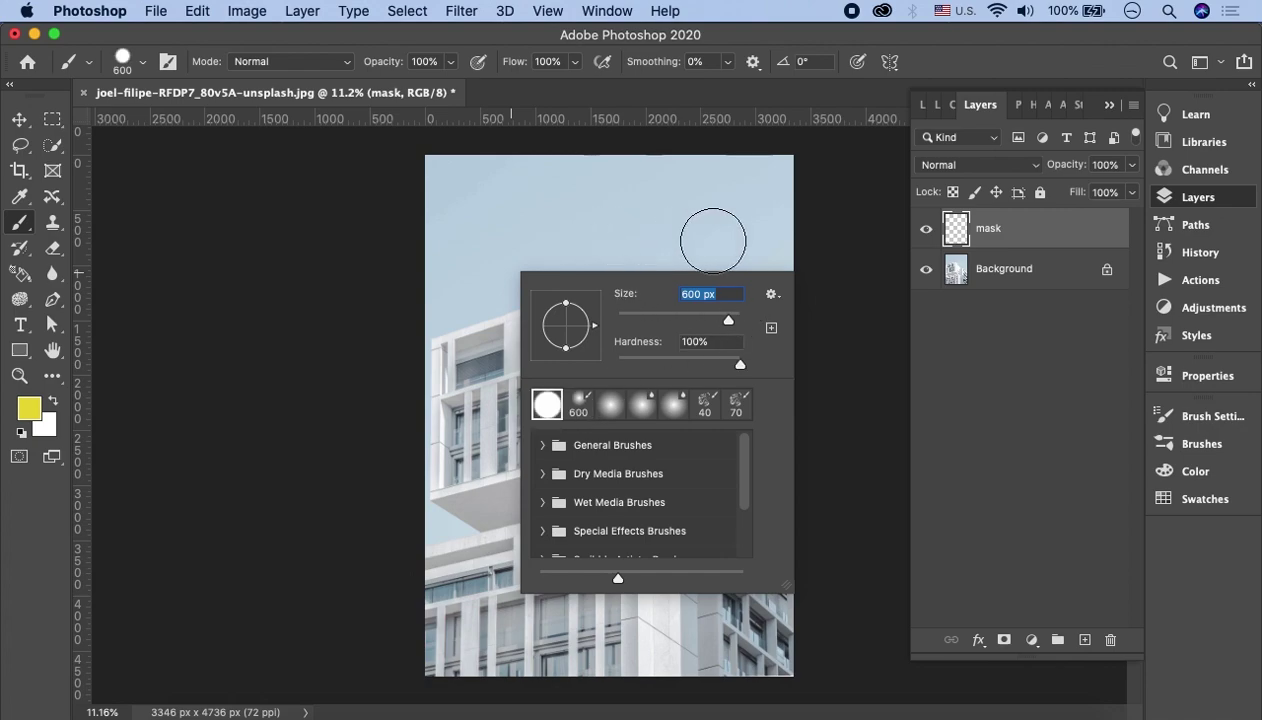
{"action": "mouse_move", "coordinate": [450, 352]}
{"action": "left_mouse_down"}
{"action": "mouse_move", "coordinate": [562, 316]}
{"action": "mouse_move", "coordinate": [617, 338]}
{"action": "mouse_move", "coordinate": [766, 470]}
{"action": "mouse_move", "coordinate": [776, 661]}
{"action": "mouse_move", "coordinate": [620, 653]}
{"action": "mouse_move", "coordinate": [431, 667]}
{"action": "mouse_move", "coordinate": [479, 563]}
{"action": "mouse_move", "coordinate": [447, 448]}
{"action": "mouse_move", "coordinate": [524, 372]}
{"action": "mouse_move", "coordinate": [665, 439]}
{"action": "mouse_move", "coordinate": [721, 614]}
{"action": "mouse_move", "coordinate": [494, 627]}
{"action": "mouse_move", "coordinate": [501, 492]}
{"action": "mouse_move", "coordinate": [606, 444]}
{"action": "mouse_move", "coordinate": [682, 593]}
{"action": "mouse_move", "coordinate": [553, 583]}
{"action": "mouse_move", "coordinate": [586, 498]}
{"action": "mouse_move", "coordinate": [530, 442]}
{"action": "left_mouse_up"}
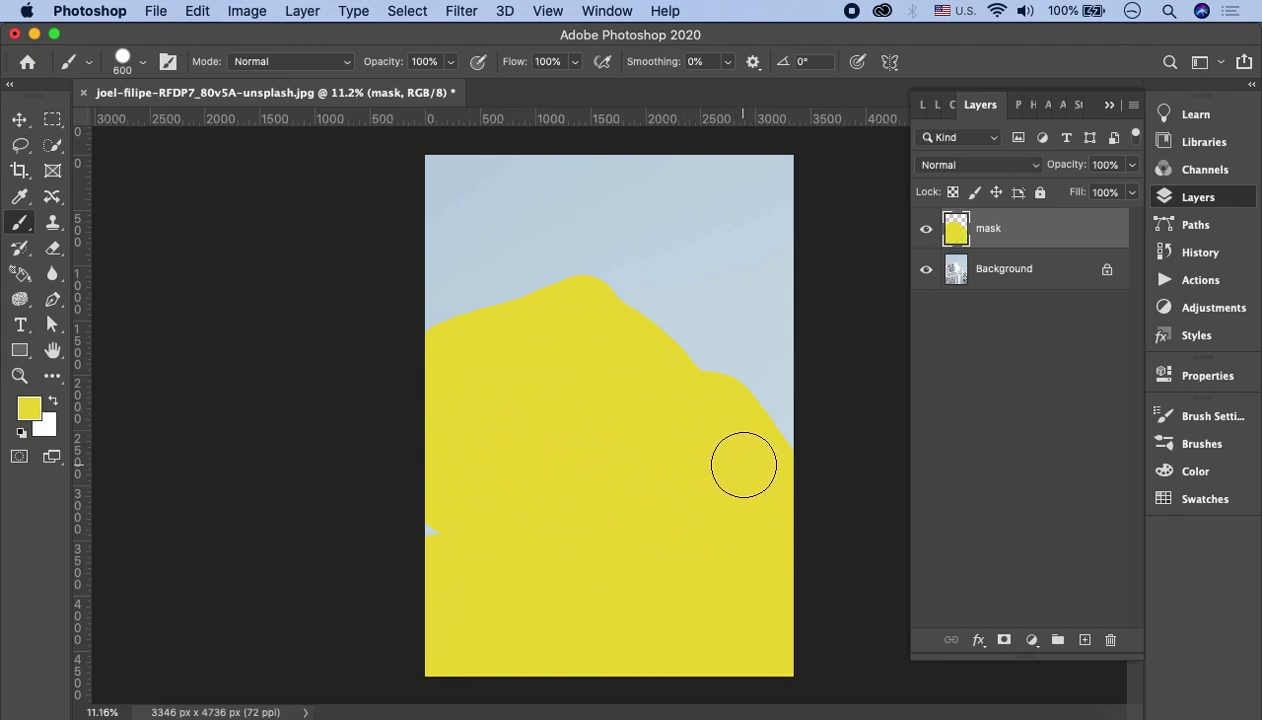
{"action": "left_click", "coordinate": [1222, 280]}
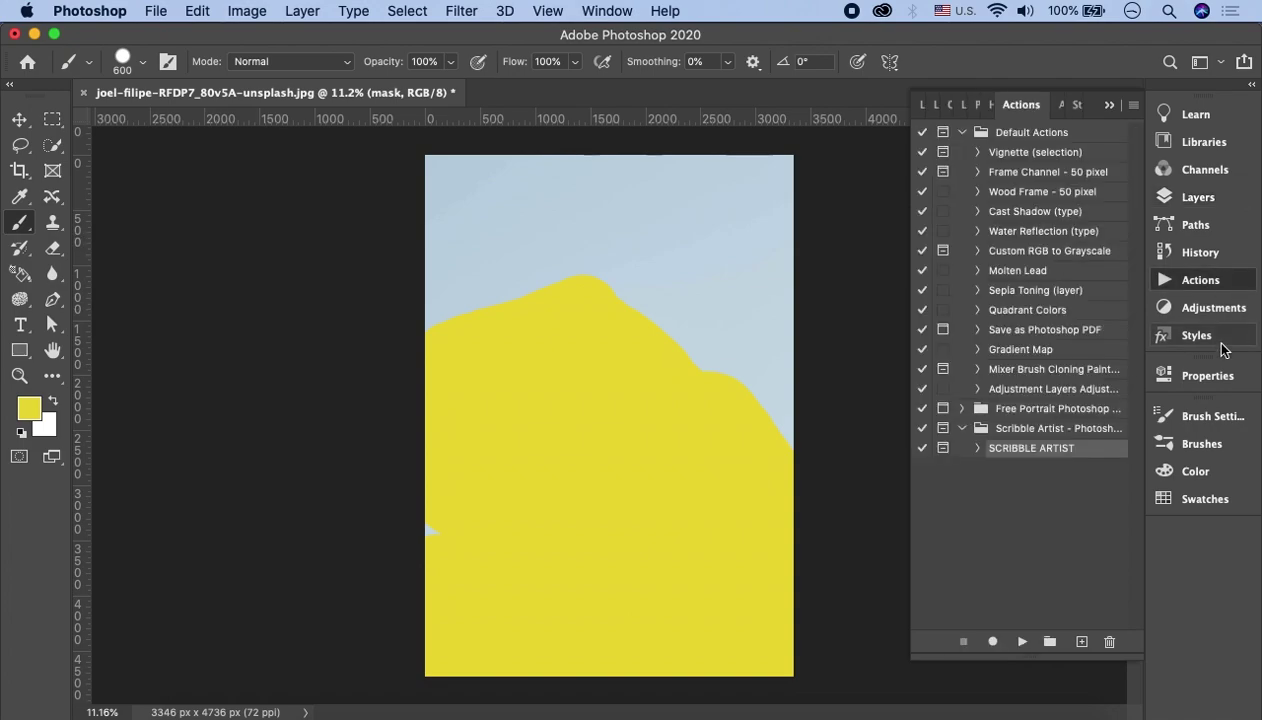
- Select the SCRIBBLE ARTIST action, review its steps, and play it
{"action": "left_click", "coordinate": [1030, 495]}
{"action": "left_click", "coordinate": [1028, 455]}
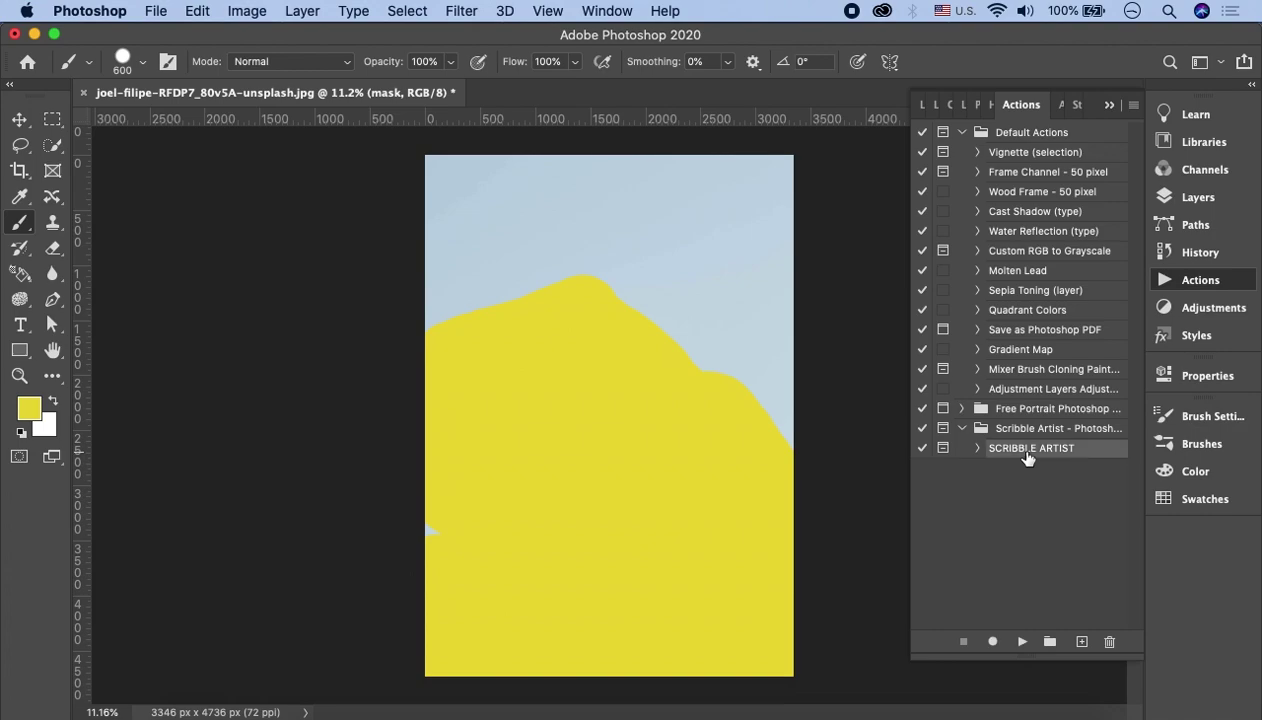
{"action": "left_click", "coordinate": [977, 448]}
{"action": "scroll", "coordinate": [1033, 543], "scroll_direction": "down", "scroll_amount": 5}
{"action": "scroll", "coordinate": [1033, 543], "scroll_direction": "down", "scroll_amount": 3}
{"action": "scroll", "coordinate": [990, 520], "scroll_direction": "up", "scroll_amount": 8}
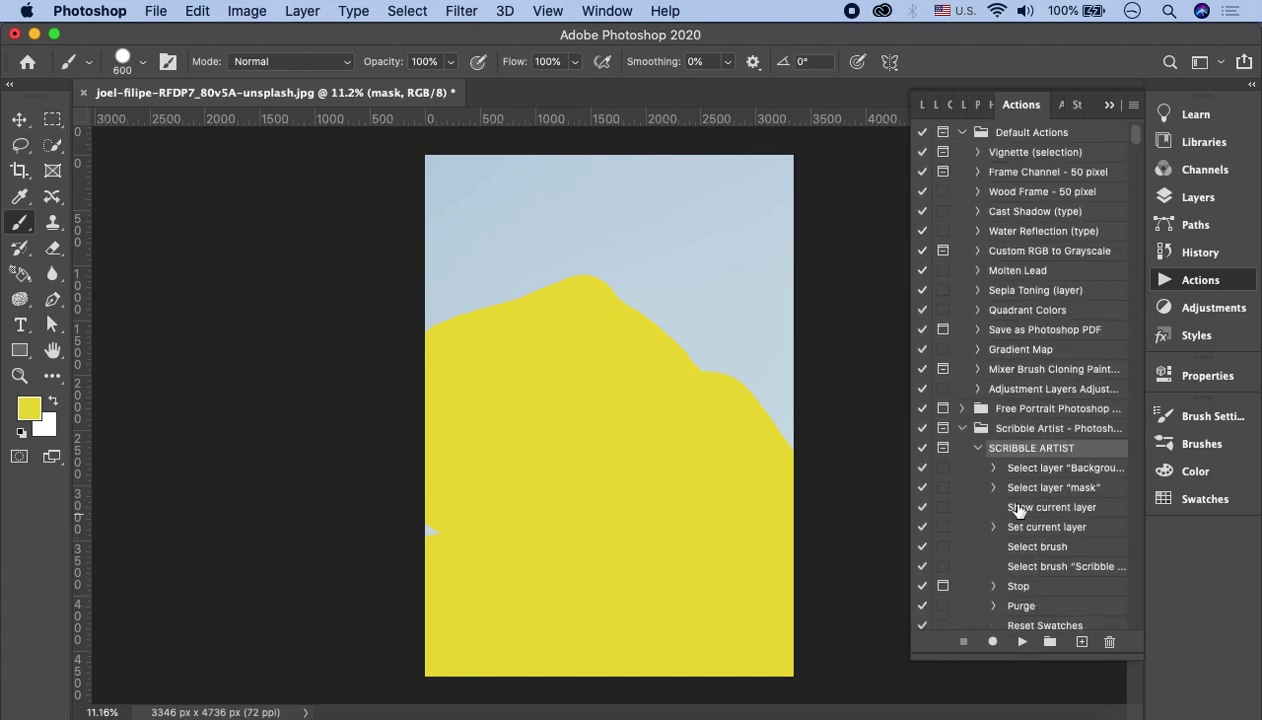
{"action": "left_click", "coordinate": [977, 448]}
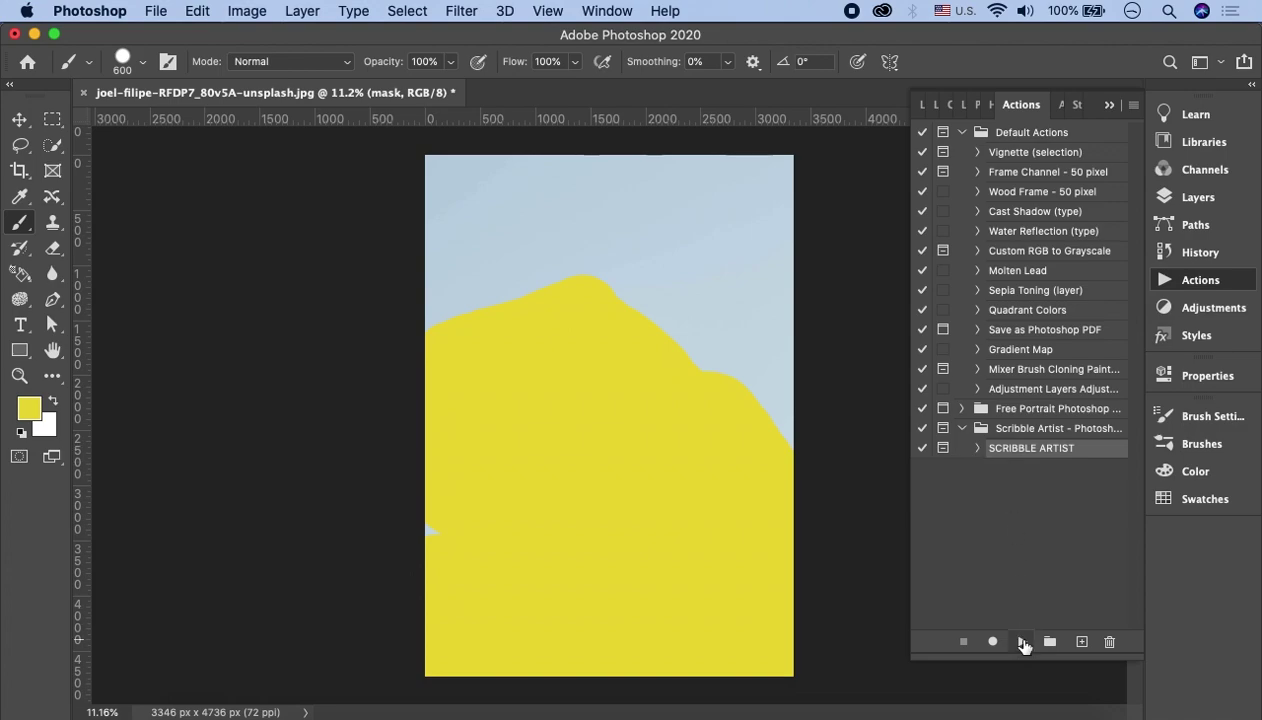
{"action": "left_click", "coordinate": [1022, 642]}
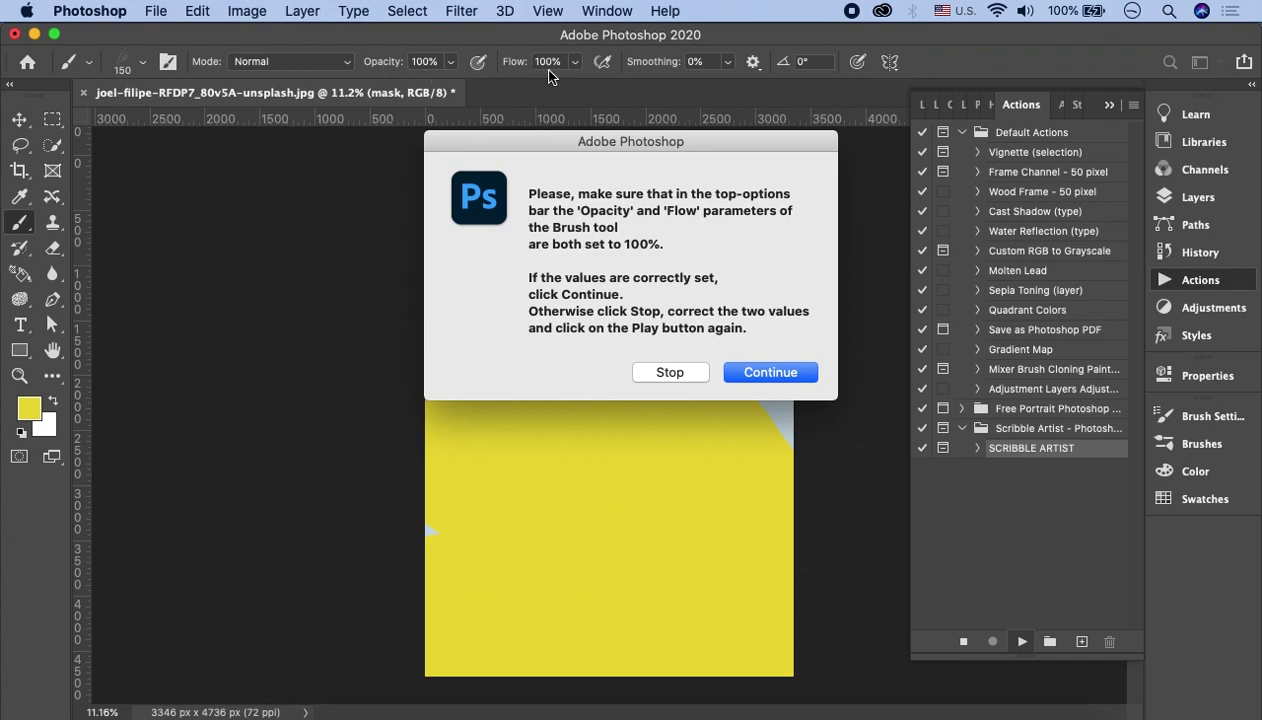
- Confirm brush Opacity and Flow are 100% so the action continues rendering
{"action": "left_click", "coordinate": [762, 372]}
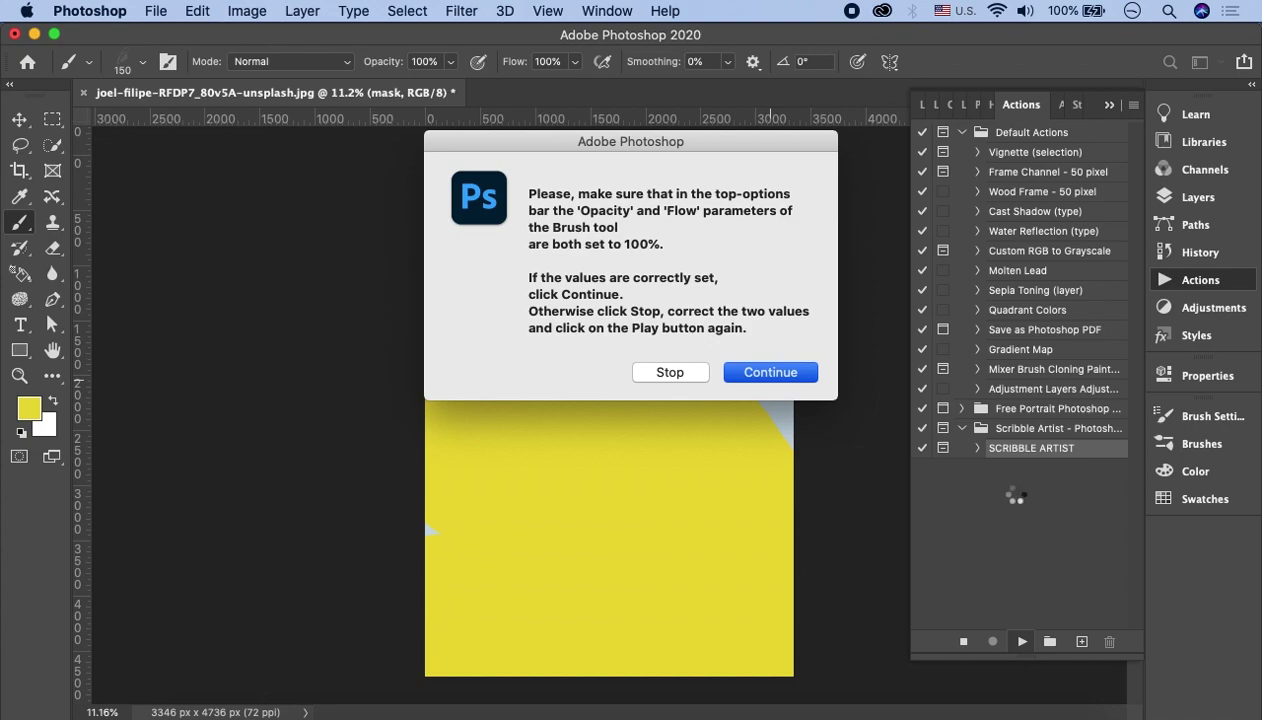
{"action": "key", "text": "Return"}
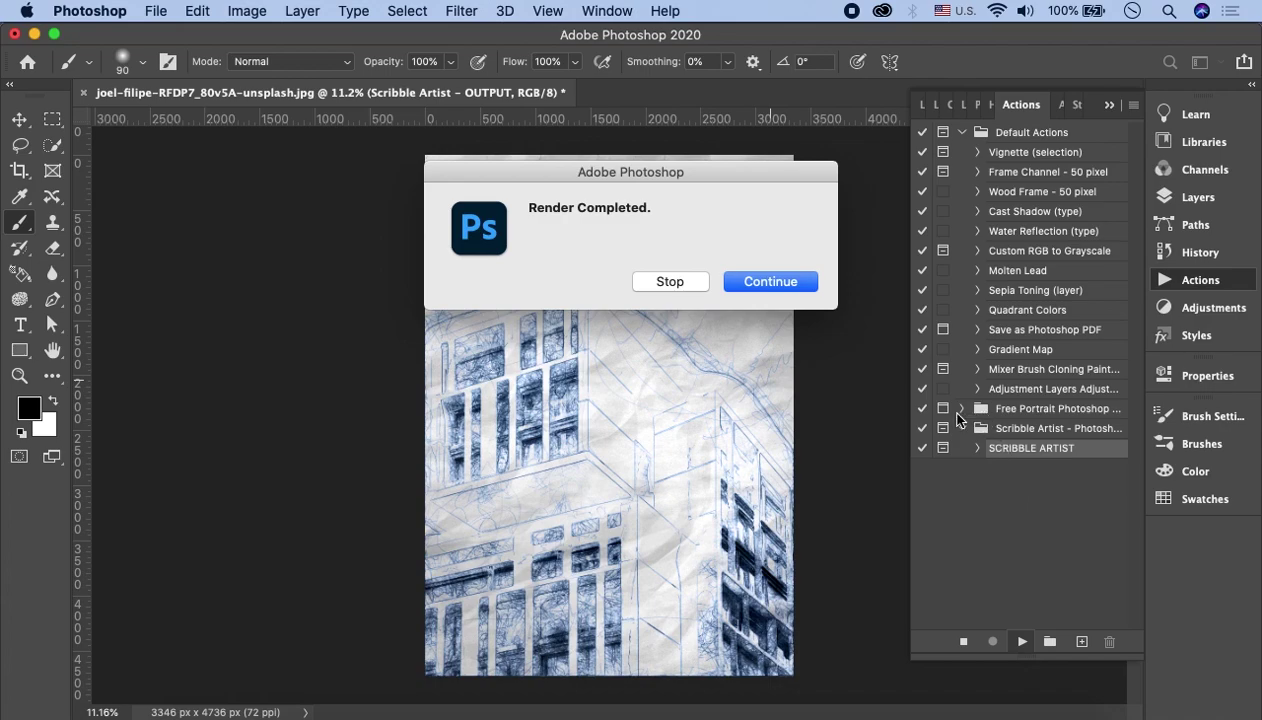
- Dismiss the Render Completed message, then hide the Outer scribbles and SCRIBBLES layer groups
{"action": "left_click", "coordinate": [755, 282]}
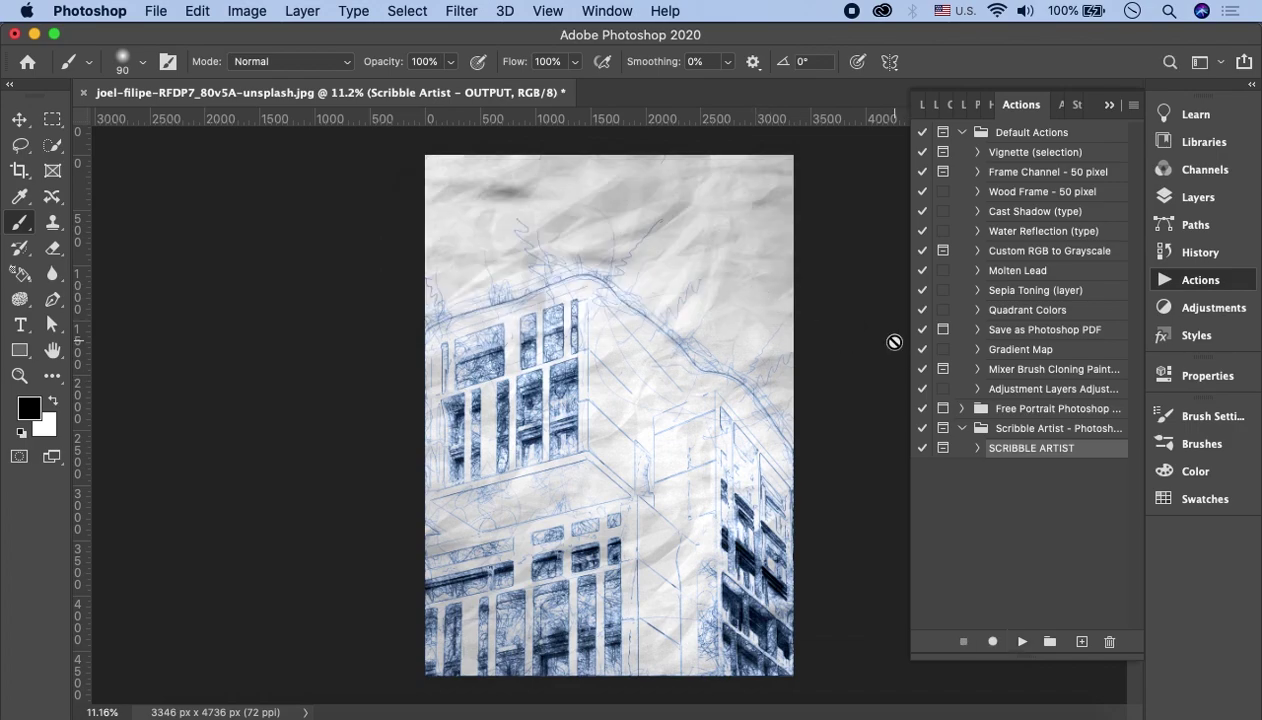
{"action": "left_click", "coordinate": [1195, 197]}
{"action": "left_click_drag", "start_coordinate": [1137, 230], "coordinate": [1136, 474]}
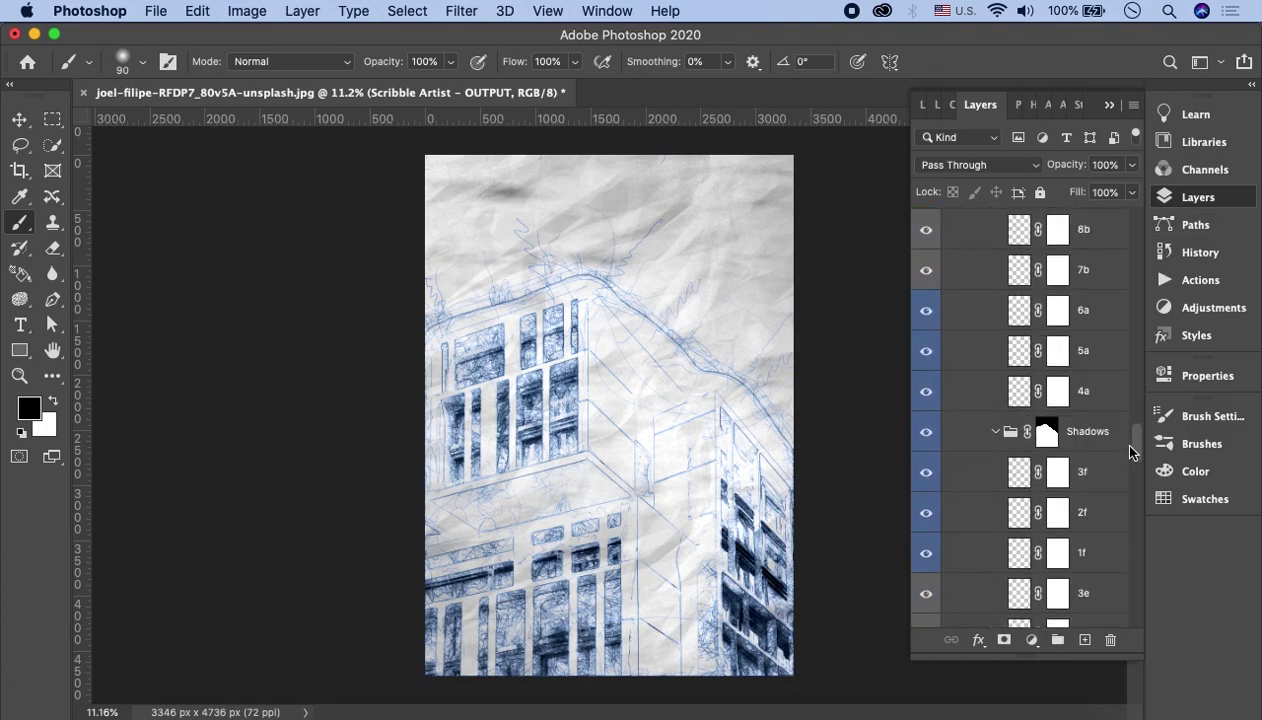
{"action": "left_click_drag", "start_coordinate": [1136, 479], "coordinate": [1130, 583]}
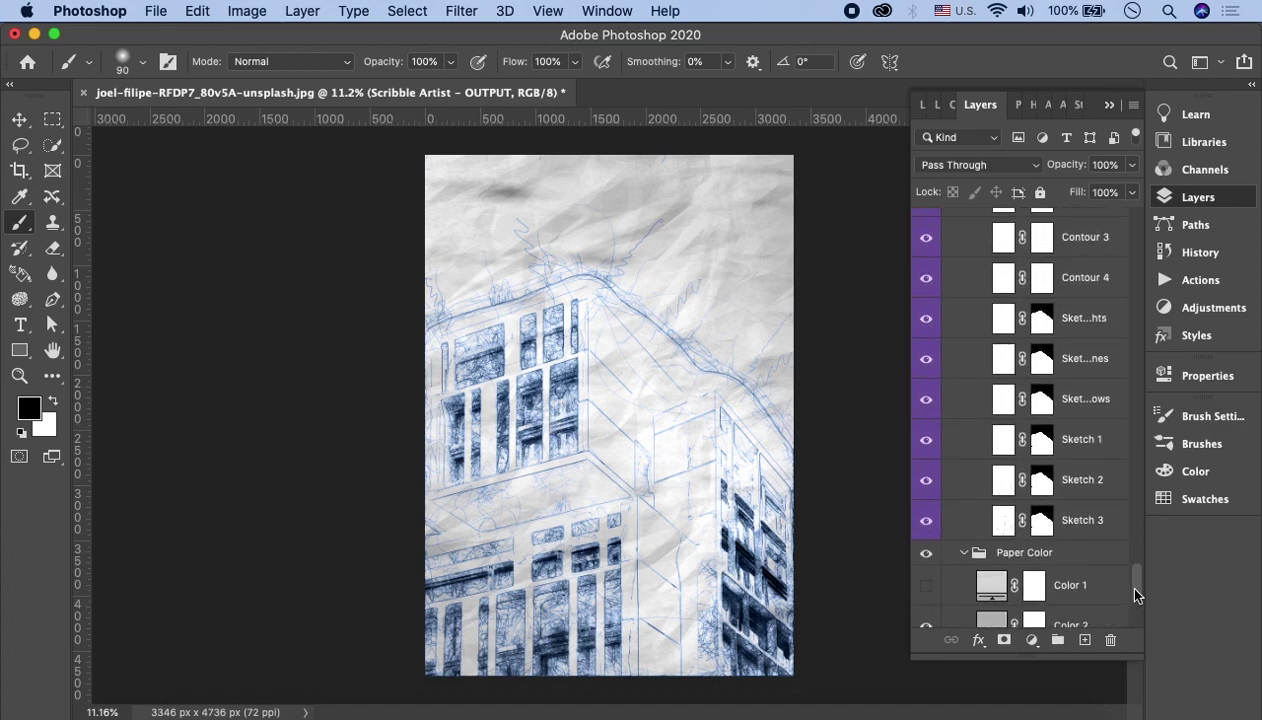
{"action": "mouse_move", "coordinate": [1140, 588]}
{"action": "left_mouse_down"}
{"action": "mouse_move", "coordinate": [1140, 247]}
{"action": "mouse_move", "coordinate": [1141, 264]}
{"action": "left_mouse_up"}
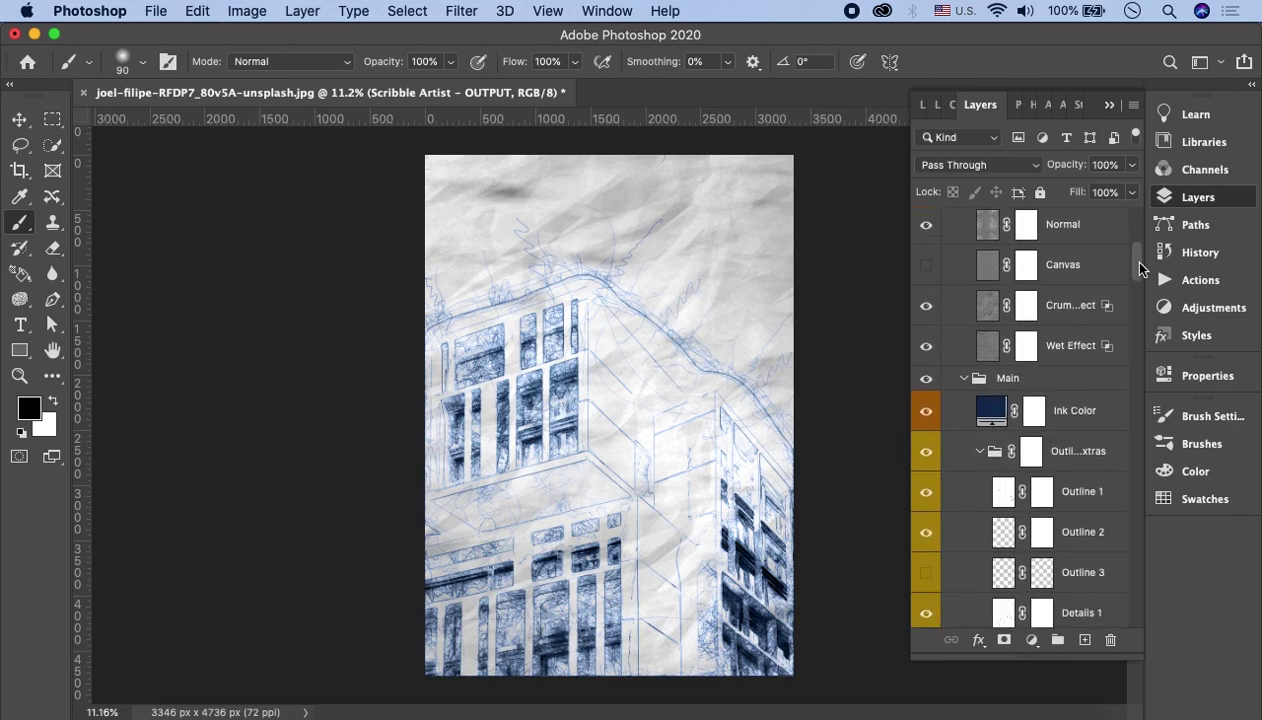
{"action": "left_click_drag", "start_coordinate": [1140, 267], "coordinate": [1140, 318]}
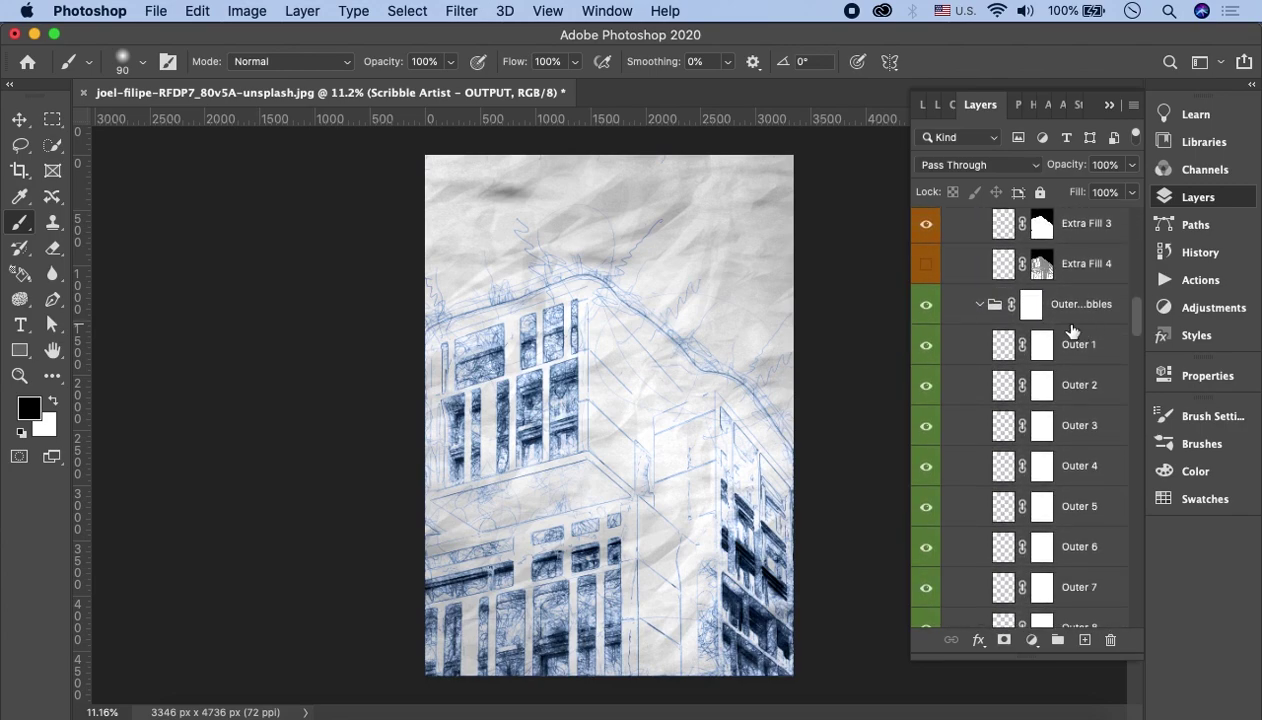
{"action": "left_click", "coordinate": [926, 305]}
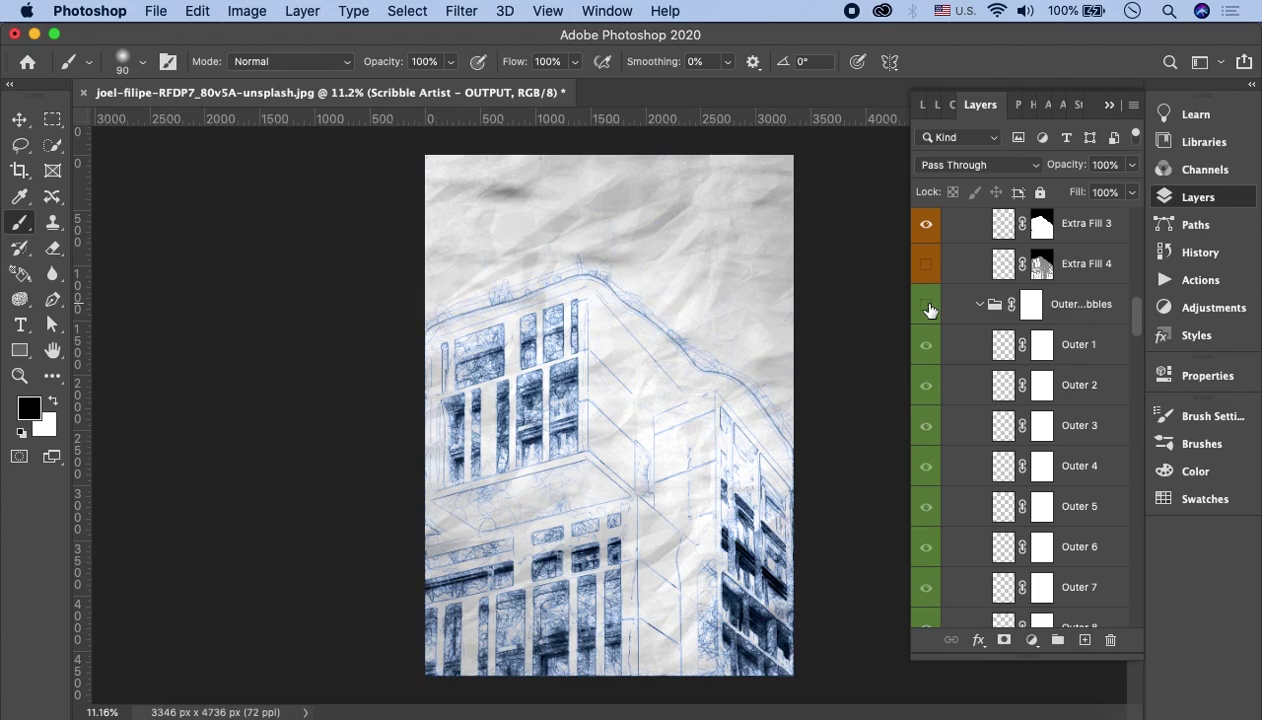
{"action": "left_click_drag", "start_coordinate": [1140, 316], "coordinate": [1138, 352]}
{"action": "left_click", "coordinate": [928, 358]}
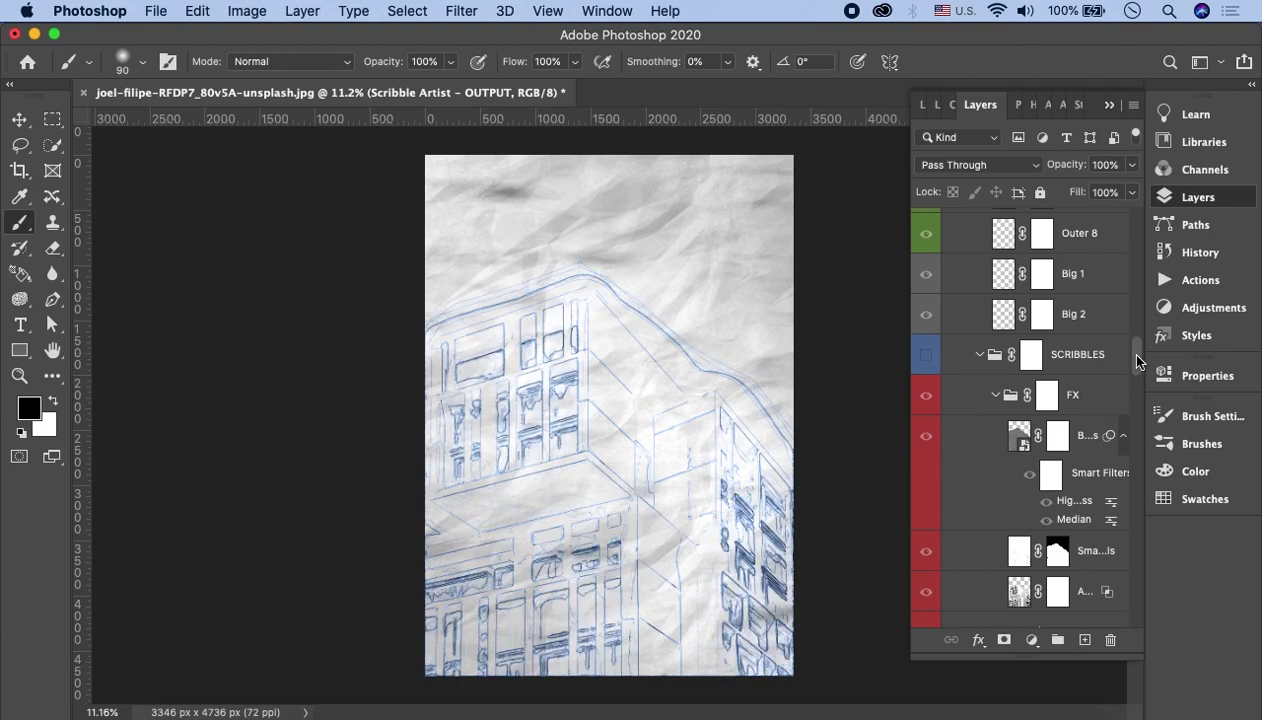
{"action": "left_click_drag", "start_coordinate": [1137, 358], "coordinate": [1137, 262]}
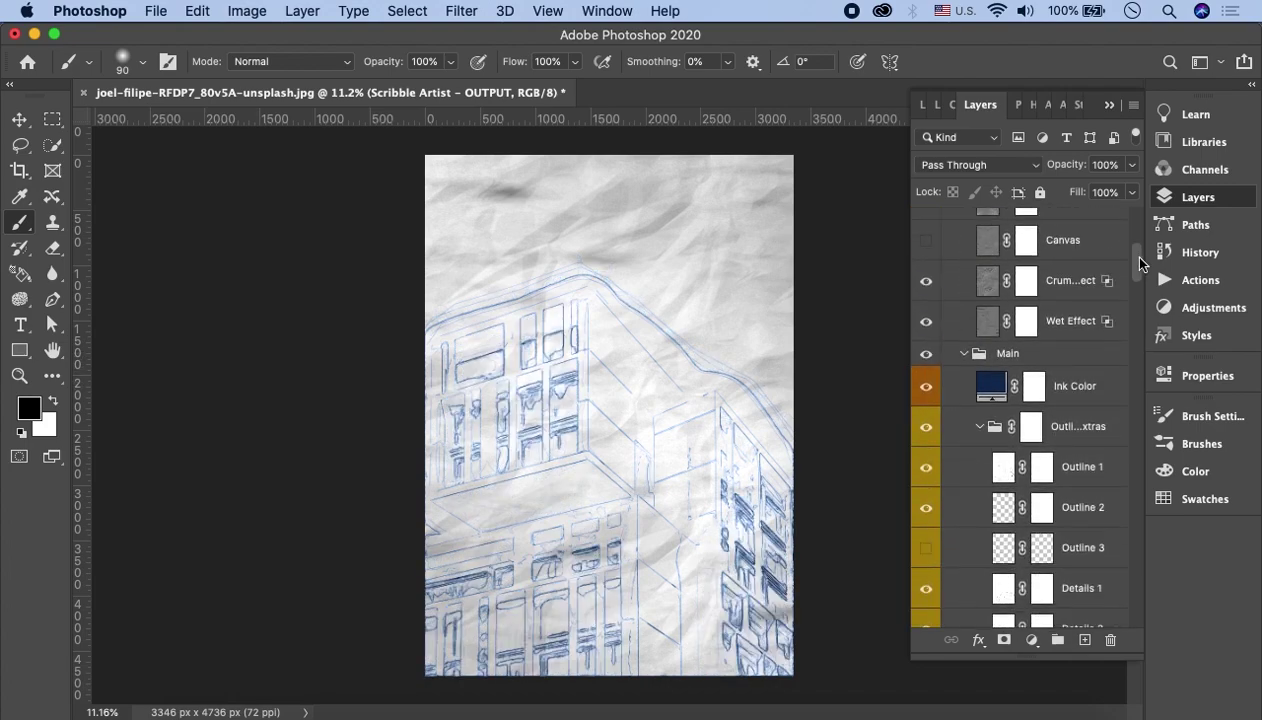
{"action": "left_click", "coordinate": [996, 390]}
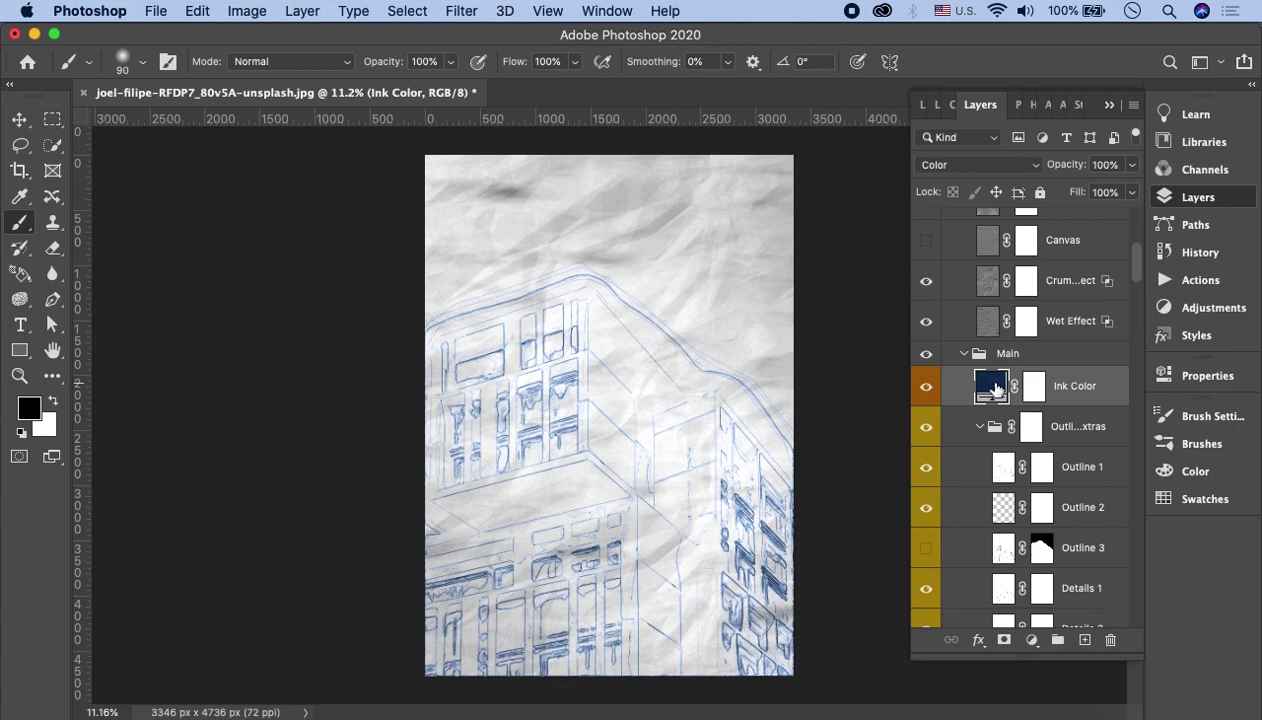
- Set the Ink Color fill layer to olive #544e0d
{"action": "double_click", "coordinate": [996, 390]}
{"action": "left_click", "coordinate": [1008, 365]}
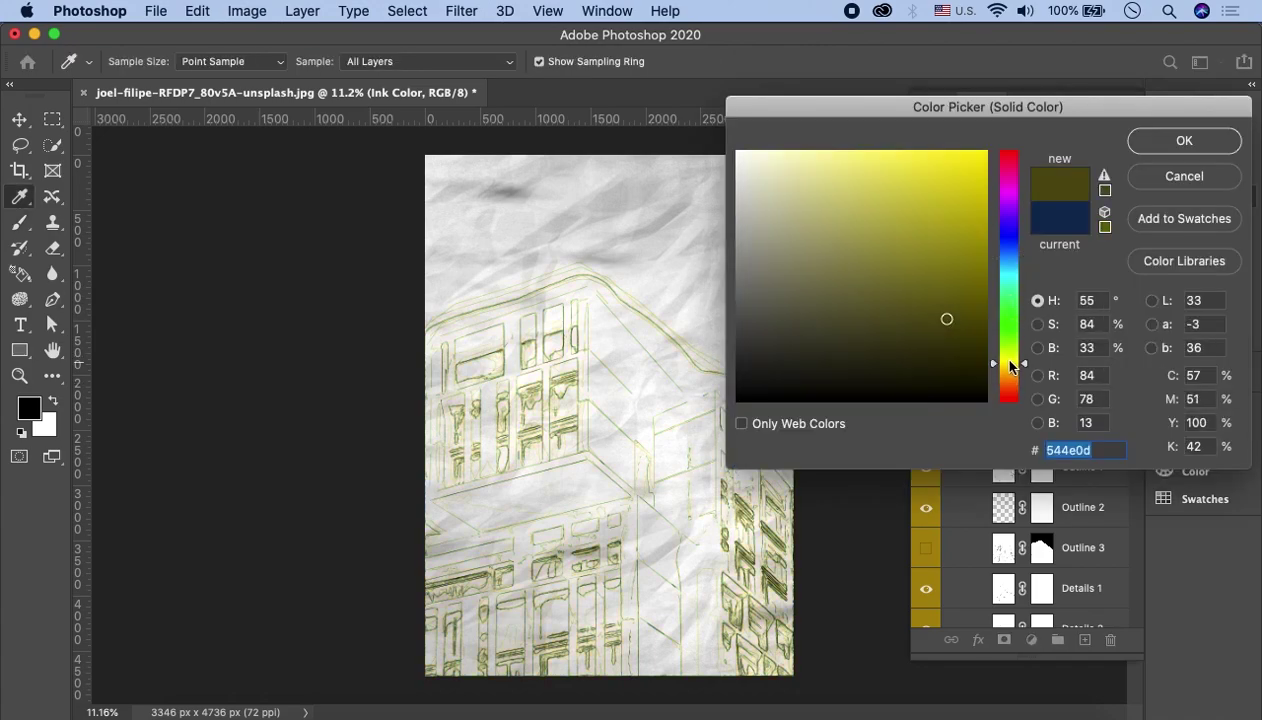
{"action": "left_click", "coordinate": [1151, 147]}
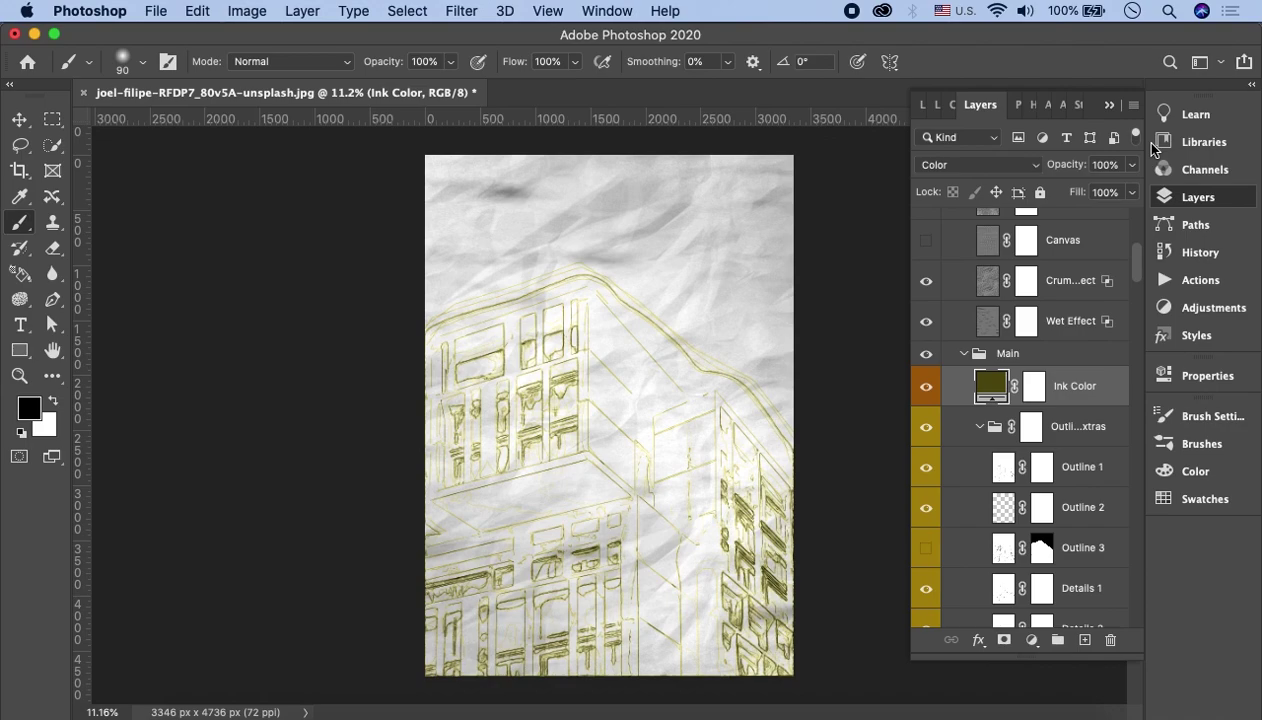
{"action": "scroll", "coordinate": [1123, 245], "scroll_direction": "up", "scroll_amount": 2}
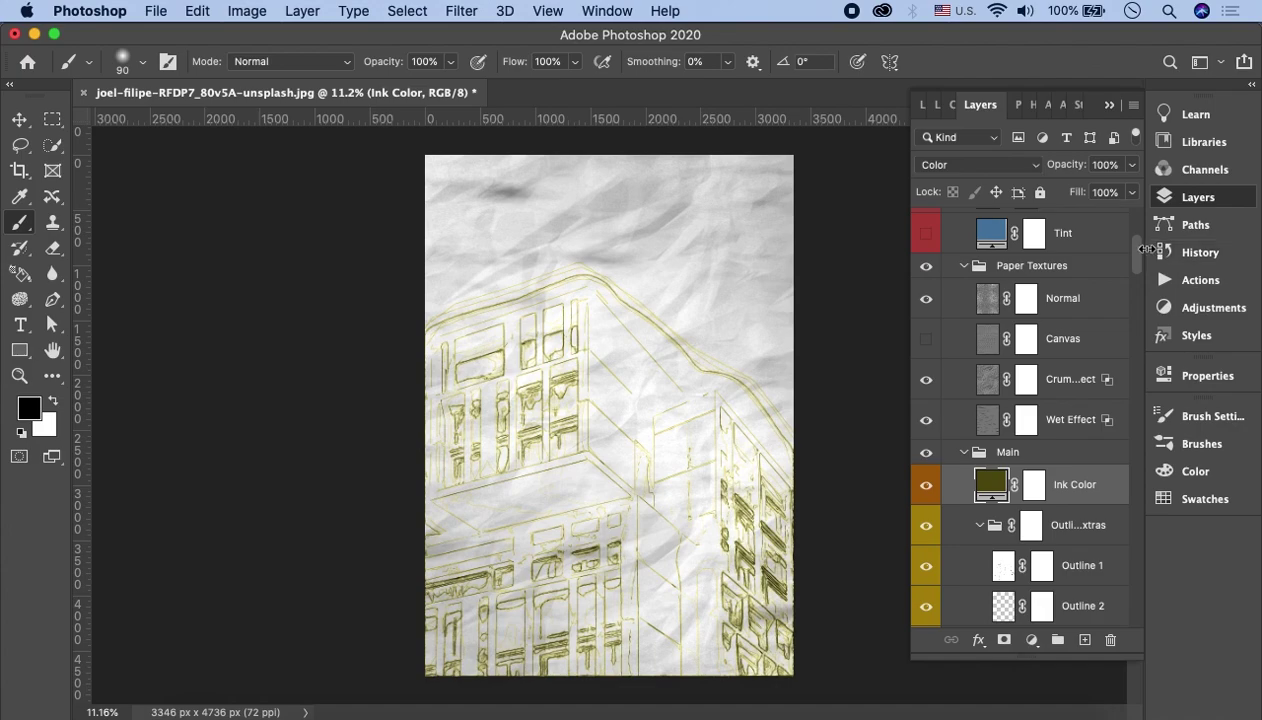
{"action": "left_click_drag", "start_coordinate": [1137, 250], "coordinate": [1137, 258]}
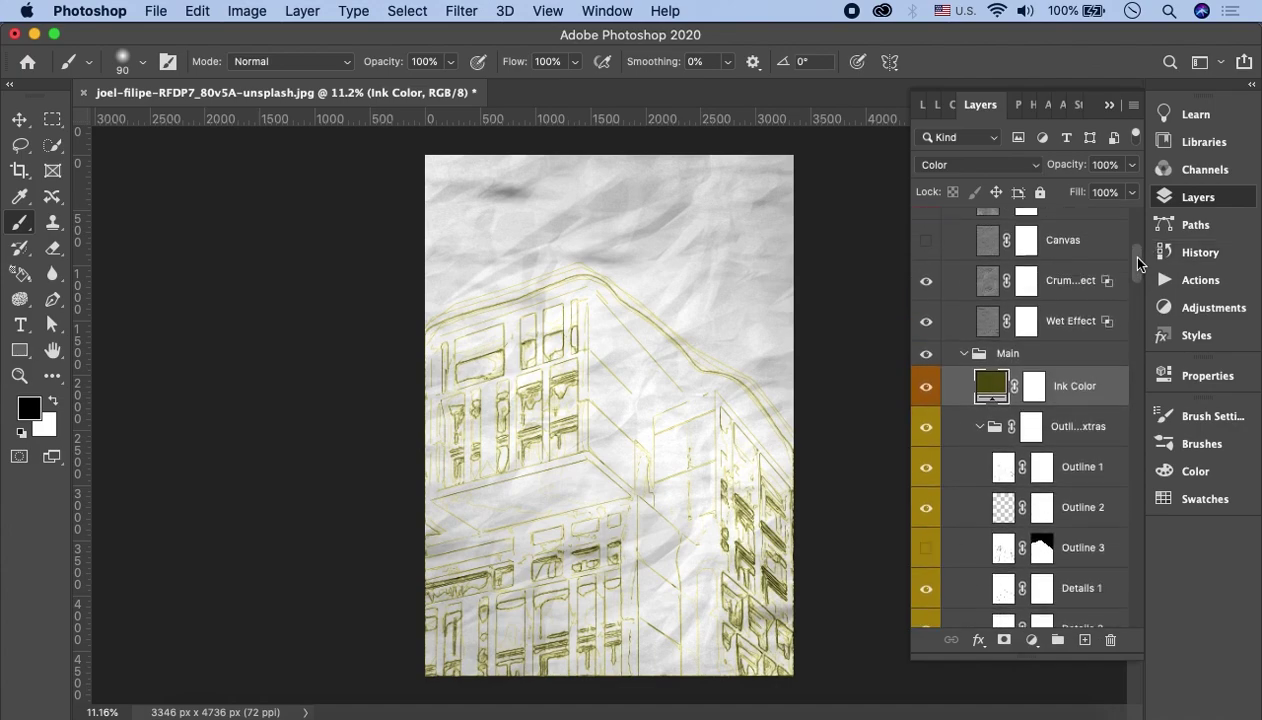
{"action": "scroll", "coordinate": [1137, 258], "scroll_direction": "down", "scroll_amount": 2}
{"action": "scroll", "coordinate": [1140, 262], "scroll_direction": "down", "scroll_amount": 2}
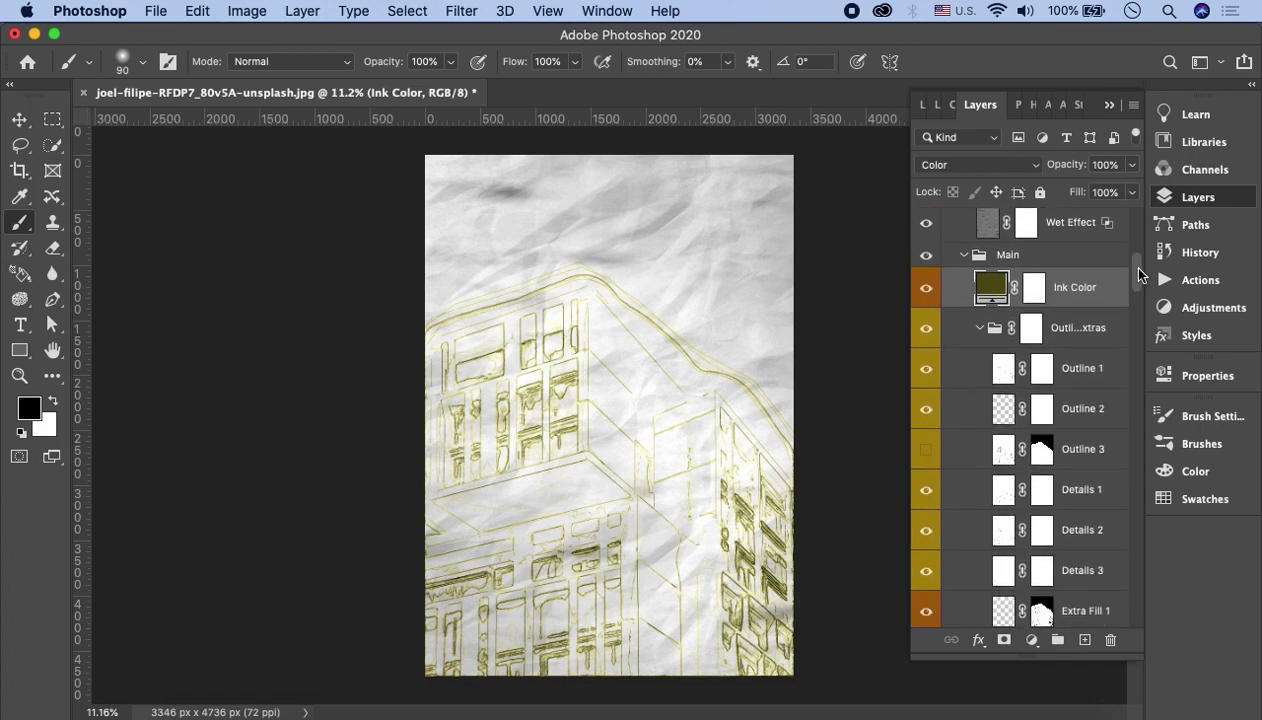